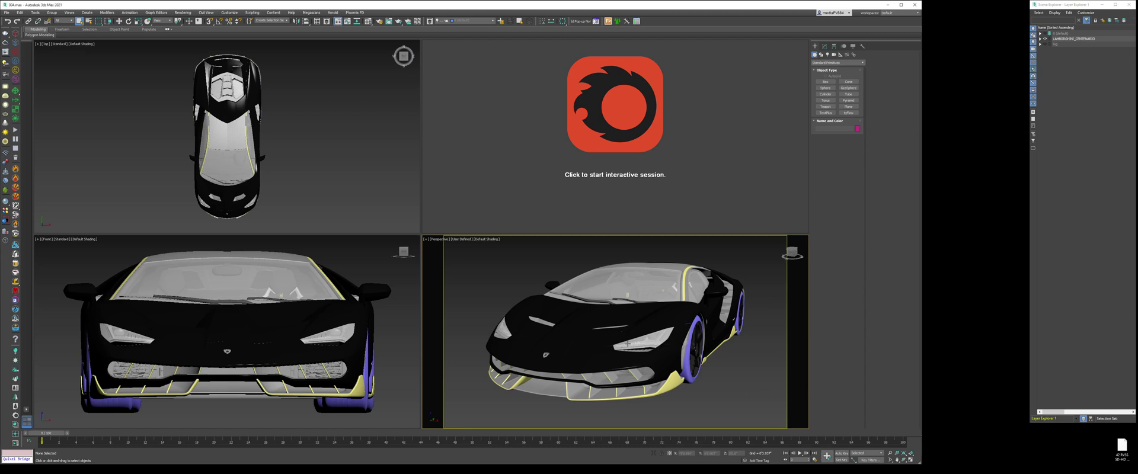
Switch the front viewport to the Left view and hide the rear half of the car
{"action": "scroll", "coordinate": [237, 289], "scroll_direction": "down", "scroll_amount": 3}
{"action": "right_click", "coordinate": [290, 286]}
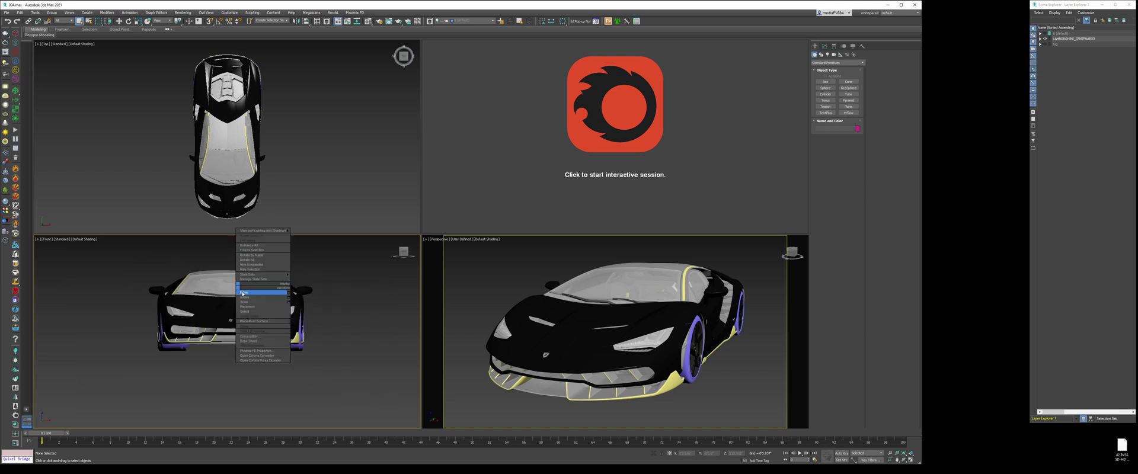
{"action": "left_click", "coordinate": [247, 294]}
{"action": "key", "text": "l"}
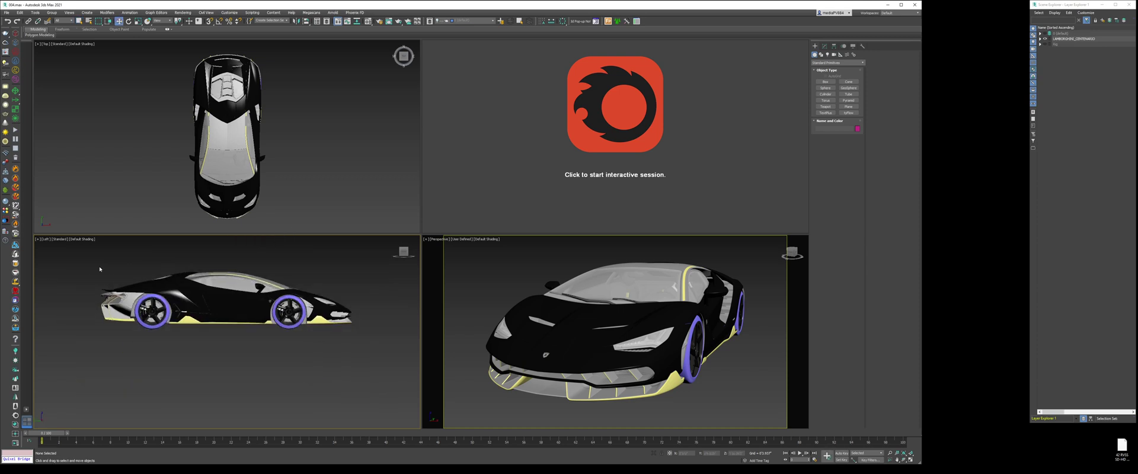
{"action": "left_click_drag", "start_coordinate": [229, 347], "coordinate": [232, 352]}
{"action": "right_click", "coordinate": [275, 305]}
{"action": "left_click", "coordinate": [298, 290]}
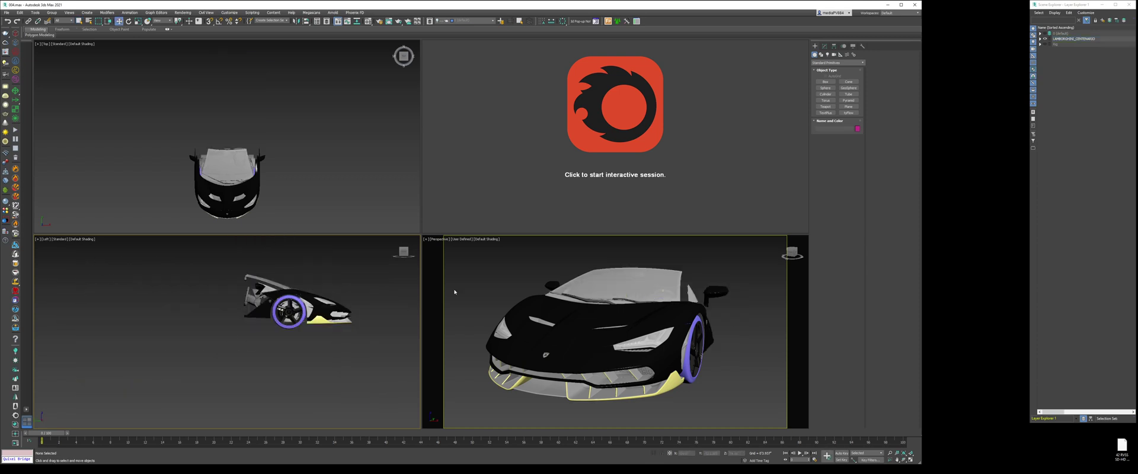
Maximize the perspective viewport to show the remaining front half of the car
{"action": "left_click", "coordinate": [741, 403]}
{"action": "left_click", "coordinate": [910, 460]}
{"action": "middle_click_drag", "start_coordinate": [658, 288], "coordinate": [593, 313], "text": "alt"}
{"action": "scroll", "coordinate": [593, 313], "scroll_direction": "down", "scroll_amount": 3}
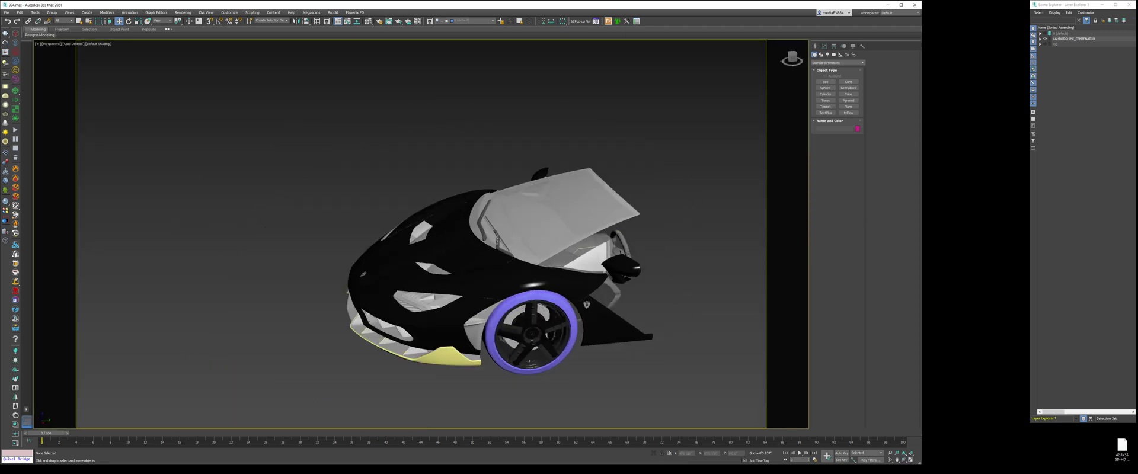
Expand the Lamborghini Centenario layer, hide all its sublayers and show only EXTERIOR
{"action": "left_click", "coordinate": [1040, 39]}
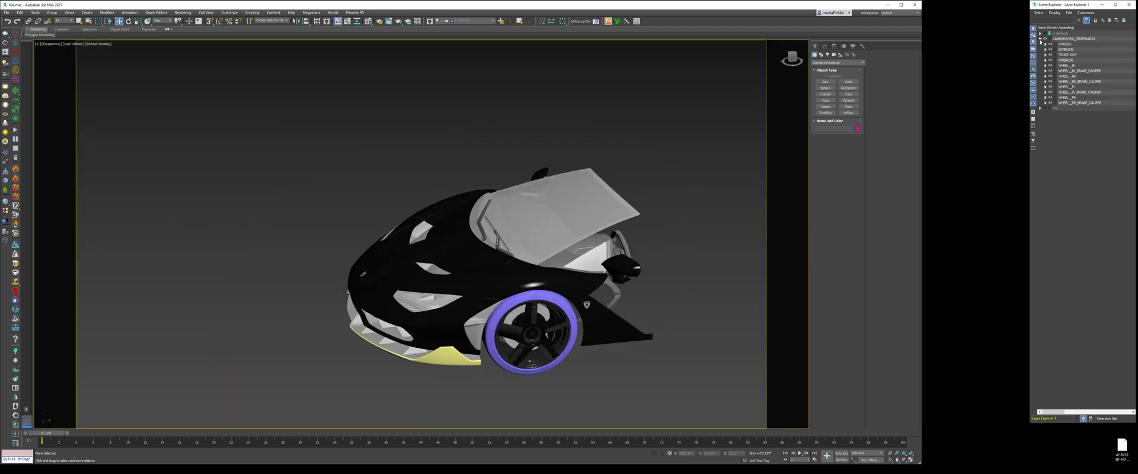
{"action": "left_click", "coordinate": [1063, 44]}
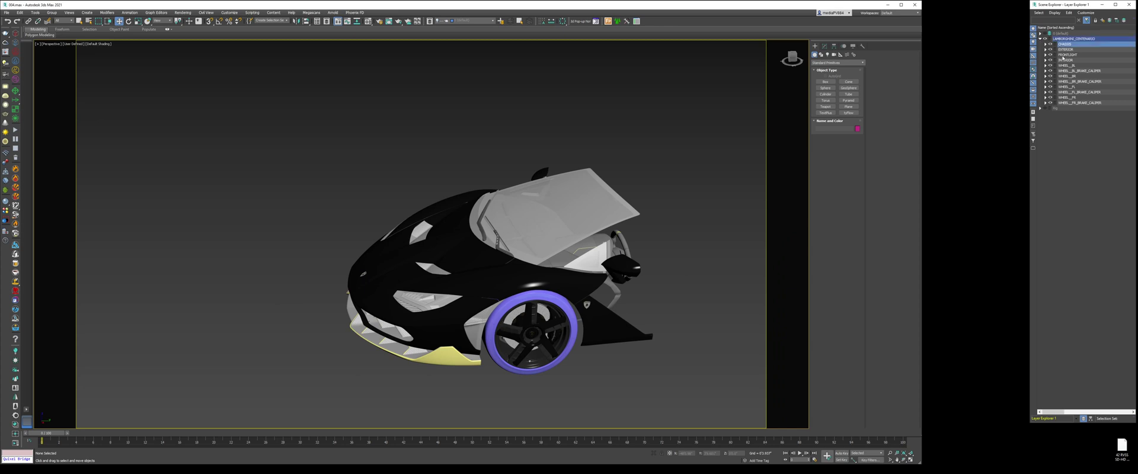
{"action": "left_click", "coordinate": [1065, 103], "text": "shift"}
{"action": "left_click", "coordinate": [1051, 103]}
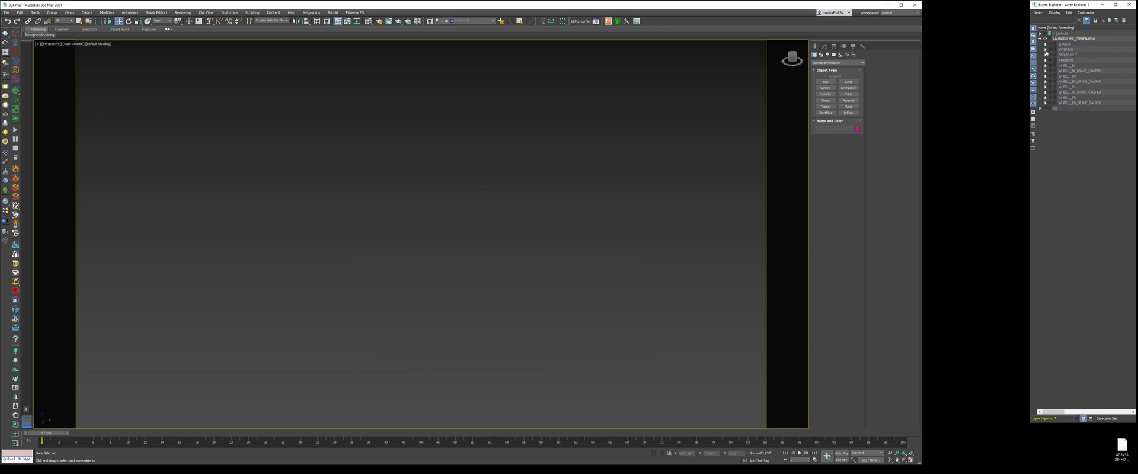
{"action": "left_click", "coordinate": [1051, 49]}
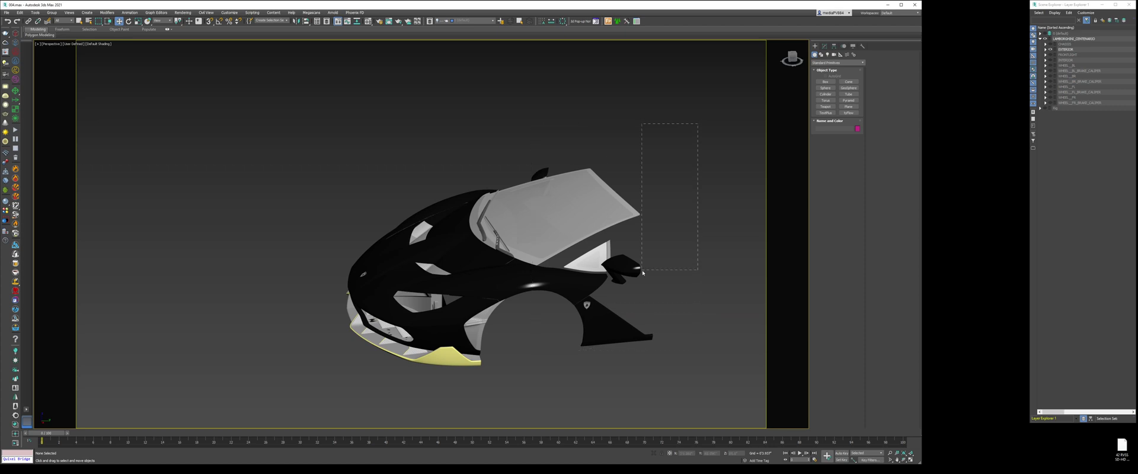
{"action": "middle_click_drag", "start_coordinate": [681, 239], "coordinate": [508, 283], "text": "alt"}
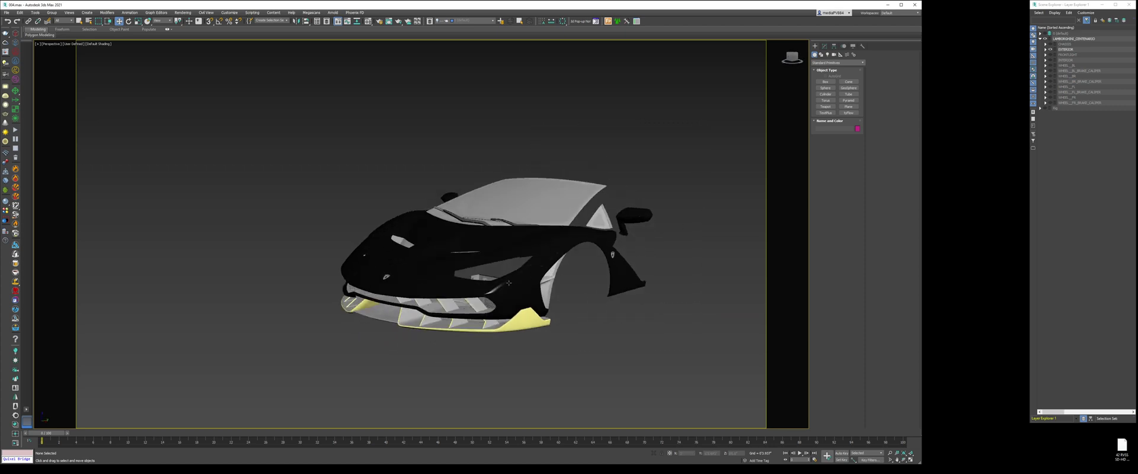
Unhide all objects in the scene together with their hidden layers
{"action": "right_click", "coordinate": [682, 234]}
{"action": "left_click", "coordinate": [701, 204]}
{"action": "left_click", "coordinate": [463, 245]}
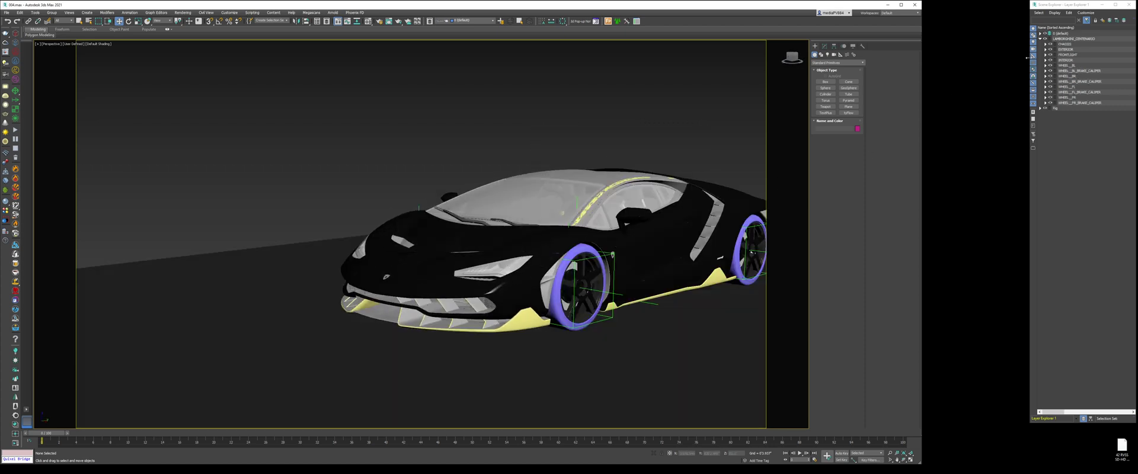
Hide every sublayer of the Lamborghini layer, as well as the default and Rig layers
{"action": "left_click", "coordinate": [1064, 44]}
{"action": "left_click", "coordinate": [1075, 105], "text": "shift"}
{"action": "left_click", "coordinate": [1050, 103]}
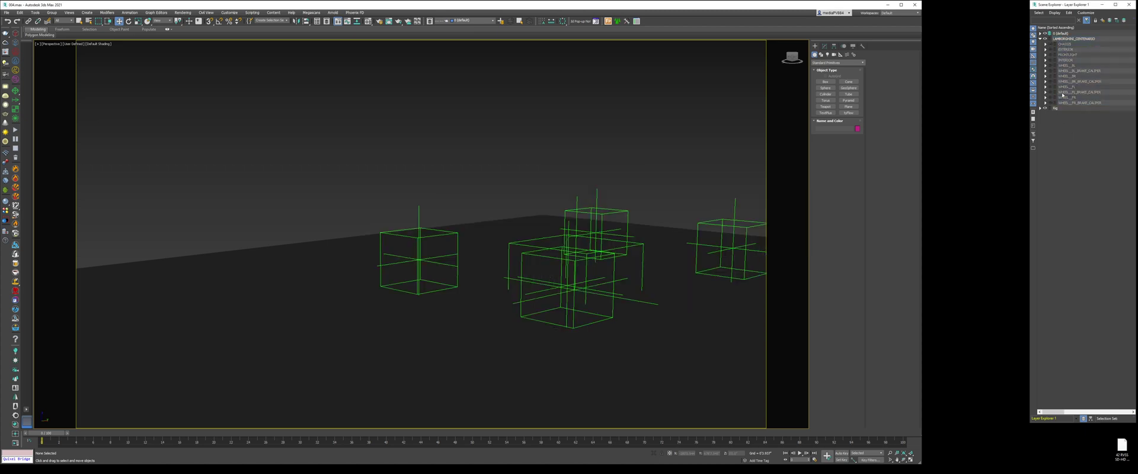
{"action": "left_click", "coordinate": [1044, 34]}
{"action": "left_click", "coordinate": [1046, 109]}
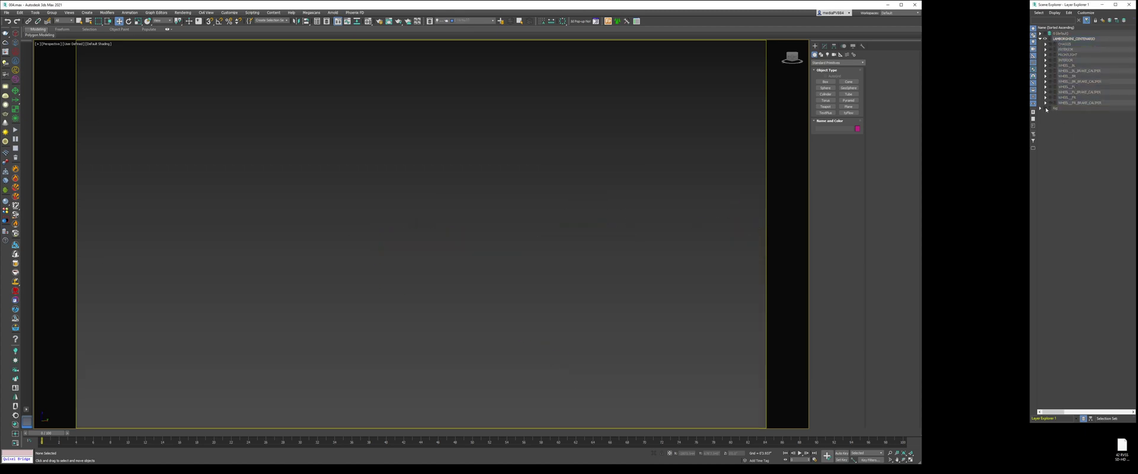
Show only the FRONTLIGHT layer, select the headlight glass and turn on edged faces
{"action": "left_click", "coordinate": [1050, 55]}
{"action": "middle_click_drag", "start_coordinate": [483, 256], "coordinate": [548, 270], "text": "alt"}
{"action": "scroll", "coordinate": [449, 277], "scroll_direction": "up", "scroll_amount": 2}
{"action": "left_click", "coordinate": [564, 266]}
{"action": "key", "text": "F4"}
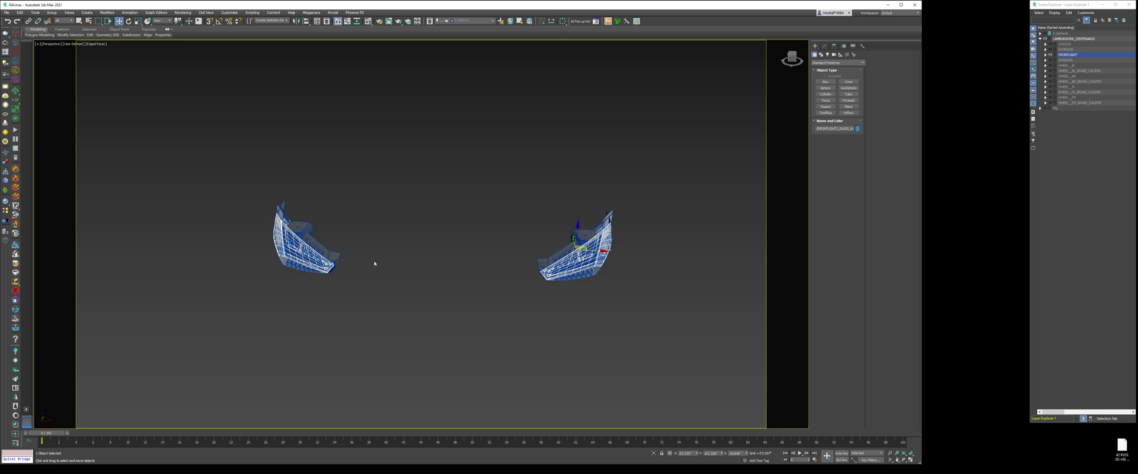
Show the home grid and examine the headlight glass's pivot and position relative to the scene origin
{"action": "key", "text": "z"}
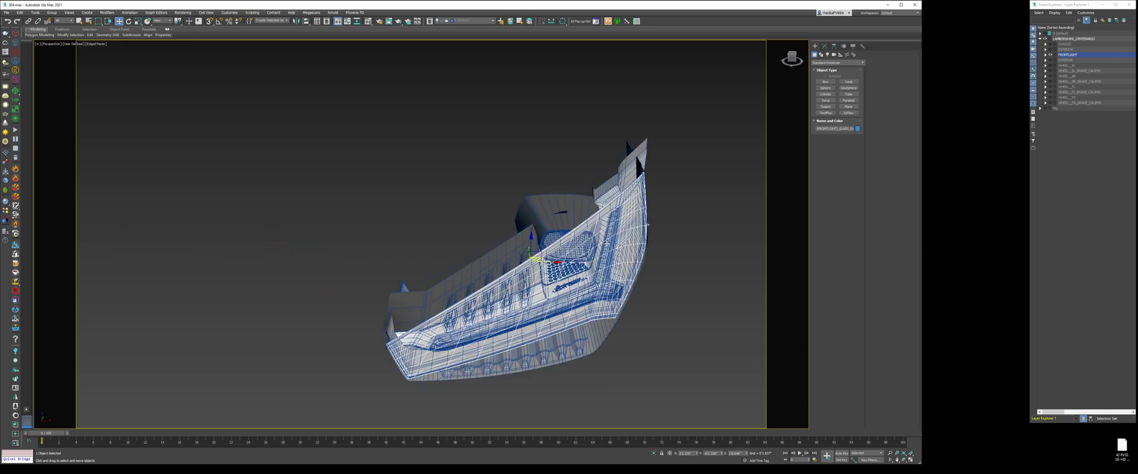
{"action": "scroll", "coordinate": [528, 313], "scroll_direction": "down", "scroll_amount": 4}
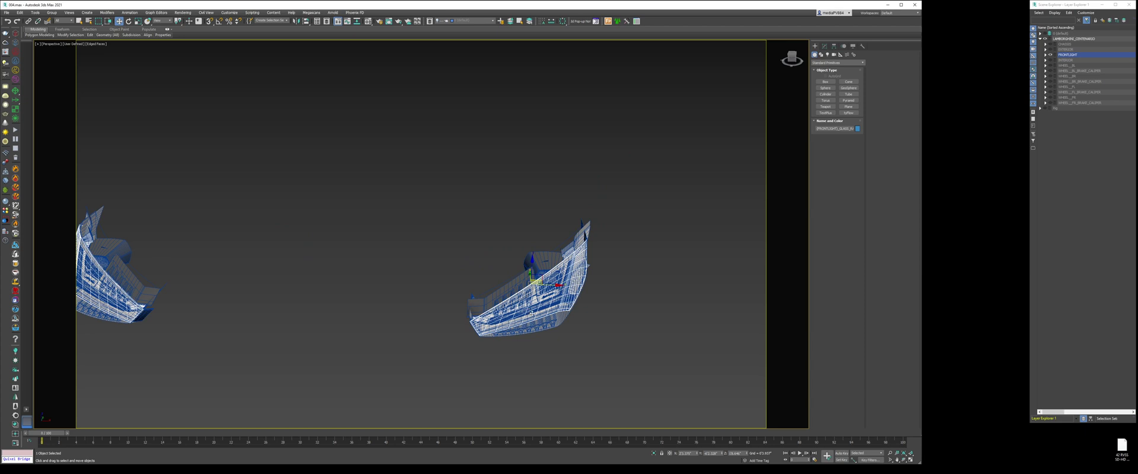
{"action": "middle_click_drag", "start_coordinate": [532, 313], "coordinate": [552, 270]}
{"action": "scroll", "coordinate": [584, 277], "scroll_direction": "down", "scroll_amount": 3}
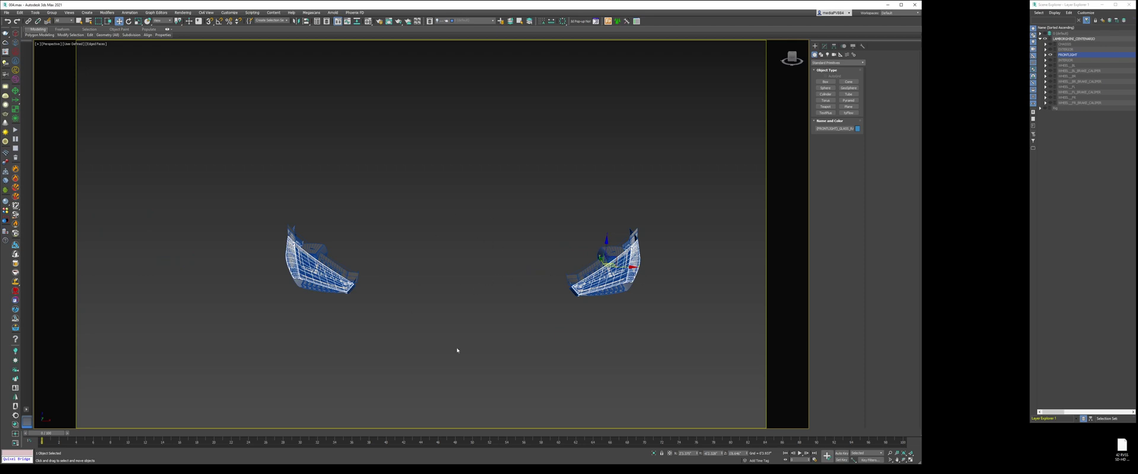
{"action": "key", "text": "g"}
{"action": "middle_click_drag", "start_coordinate": [479, 249], "coordinate": [486, 252], "text": "alt"}
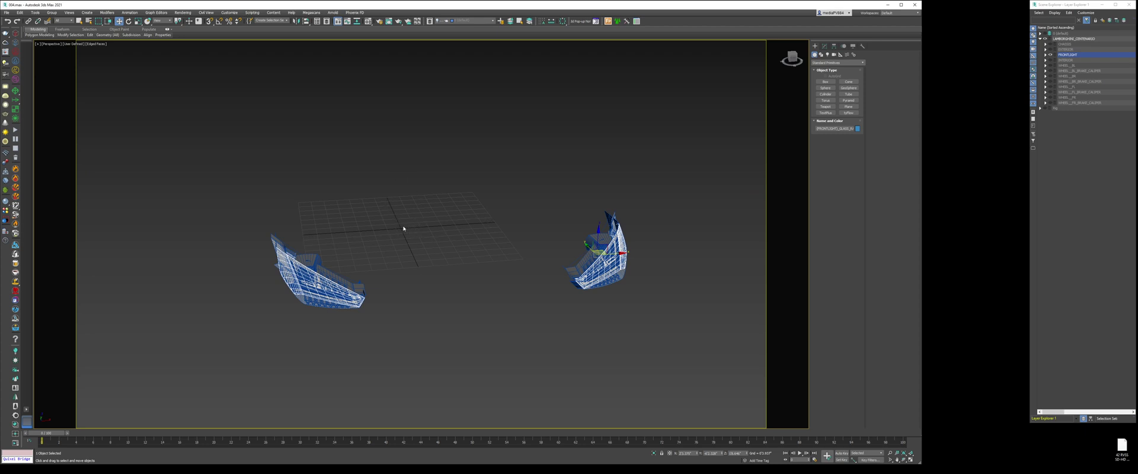
{"action": "middle_click_drag", "start_coordinate": [409, 228], "coordinate": [417, 233]}
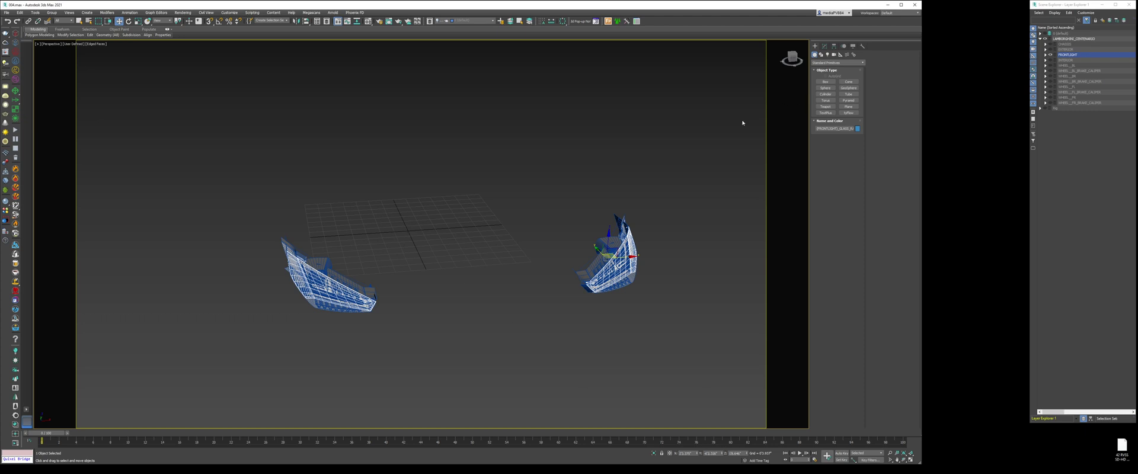
{"action": "mouse_move", "coordinate": [593, 230]}
{"action": "middle_mouse_down", "text": "alt"}
{"action": "mouse_move", "coordinate": [577, 224]}
{"action": "mouse_move", "coordinate": [584, 216]}
{"action": "middle_mouse_up", "text": "alt"}
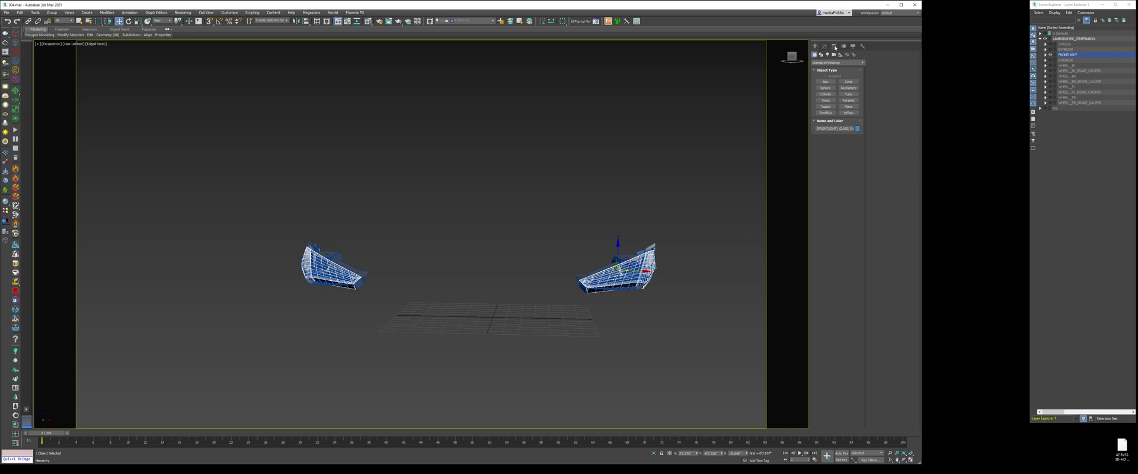
Center the headlight glass's pivot to the object using Affect Pivot Only
{"action": "left_click", "coordinate": [835, 46]}
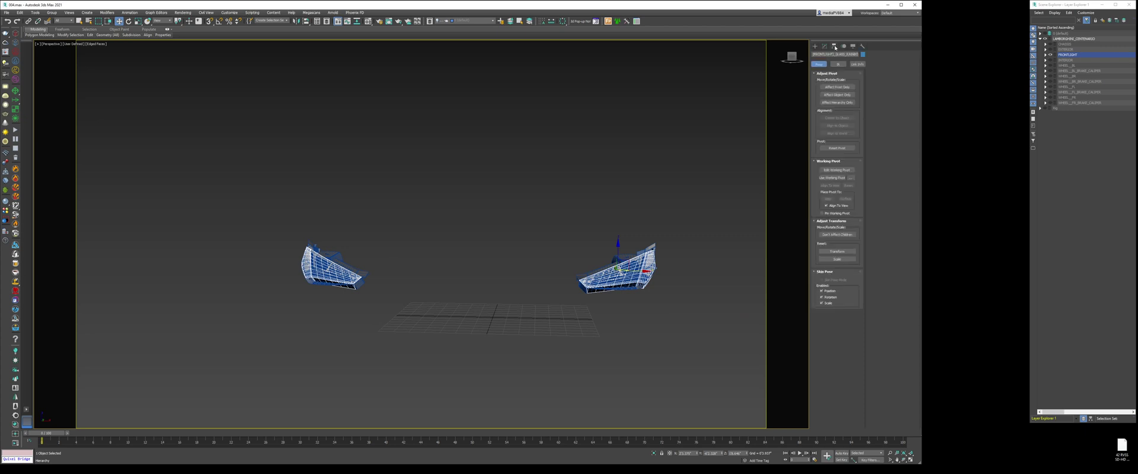
{"action": "left_click", "coordinate": [843, 87]}
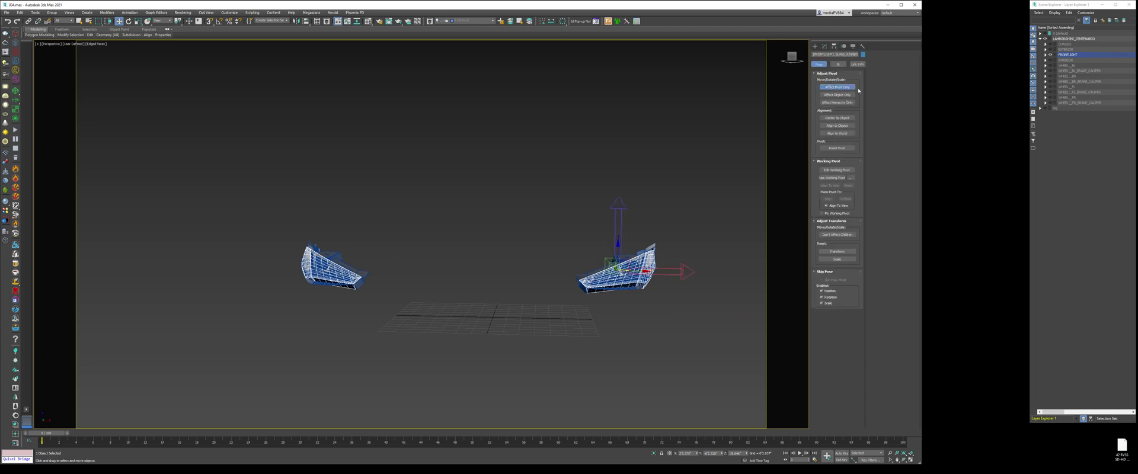
{"action": "left_click", "coordinate": [847, 119]}
{"action": "left_click", "coordinate": [844, 87]}
{"action": "middle_click_drag", "start_coordinate": [486, 213], "coordinate": [488, 239], "text": "alt"}
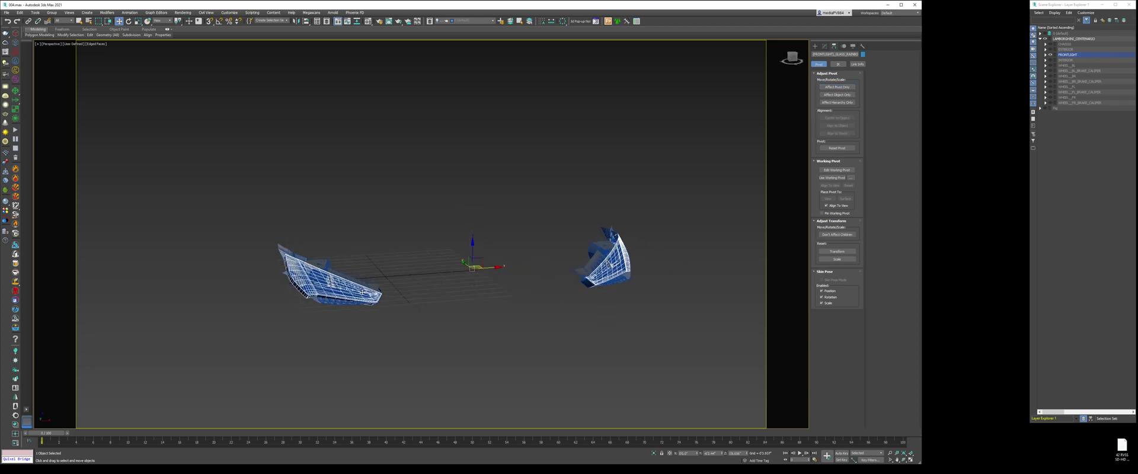
{"action": "left_click_drag", "start_coordinate": [696, 453], "coordinate": [685, 435]}
{"action": "right_click", "coordinate": [685, 435]}
{"action": "middle_click_drag", "start_coordinate": [500, 287], "coordinate": [482, 296], "text": "alt"}
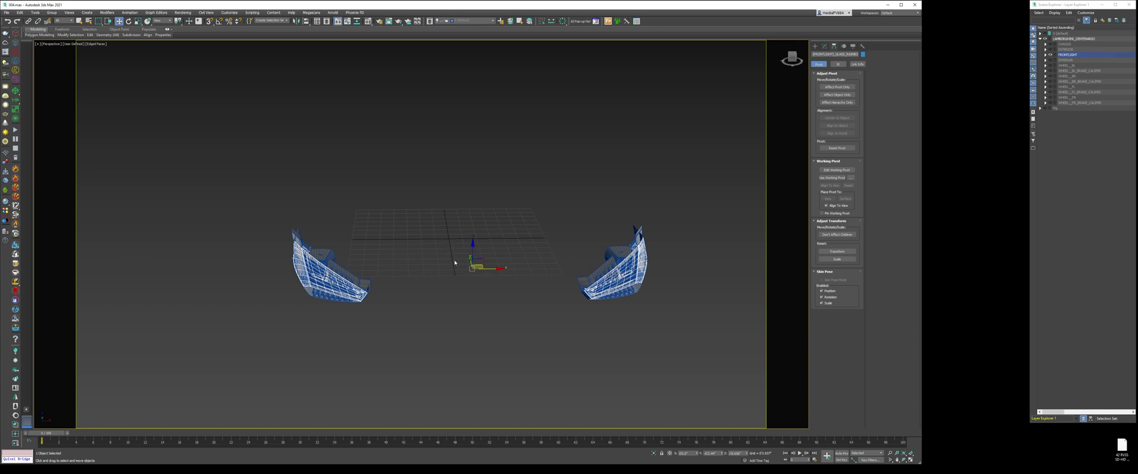
{"action": "middle_click_drag", "start_coordinate": [458, 266], "coordinate": [456, 266], "text": "alt"}
Deselect the glass, then select the Lamborghini Light Design lettering inside the headlight with its modifier settings shown
{"action": "left_click", "coordinate": [824, 46]}
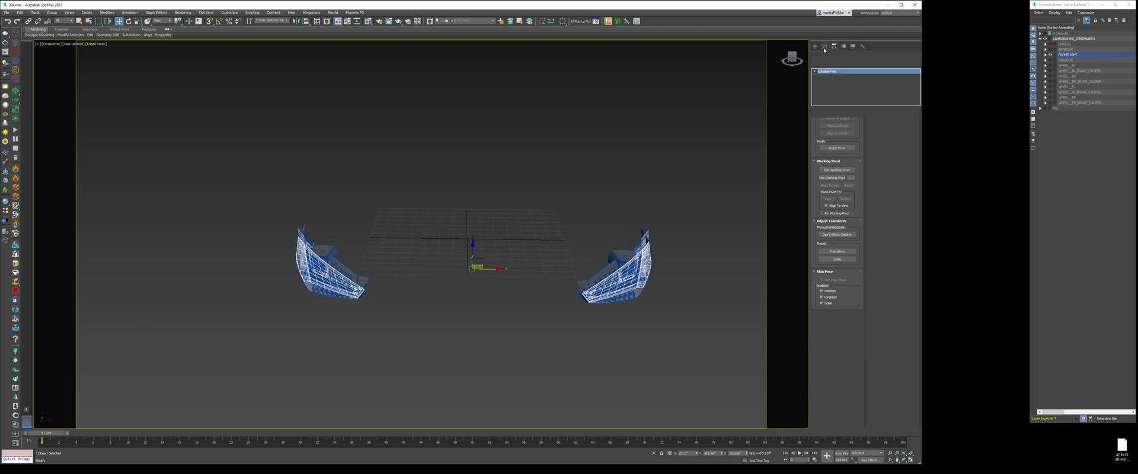
{"action": "left_click", "coordinate": [695, 254]}
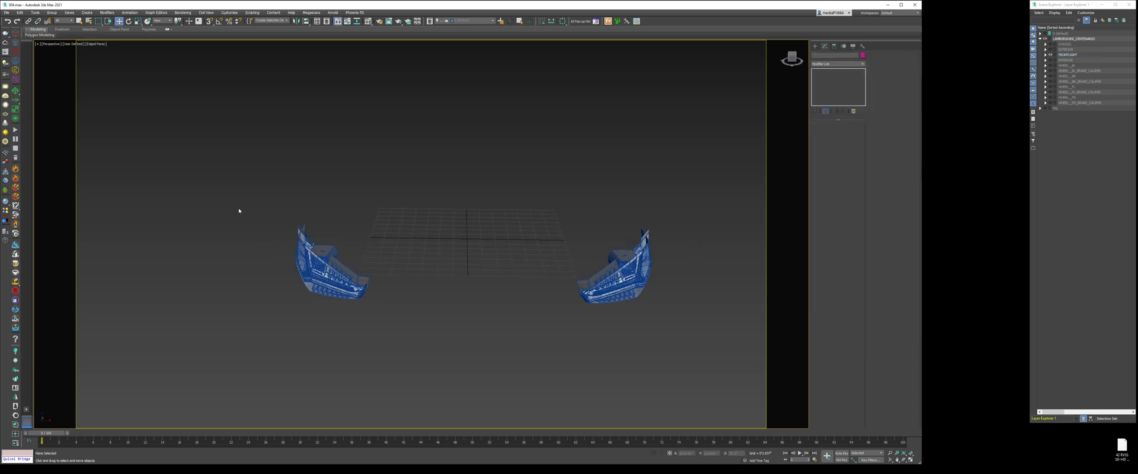
{"action": "scroll", "coordinate": [367, 290], "scroll_direction": "up", "scroll_amount": 10}
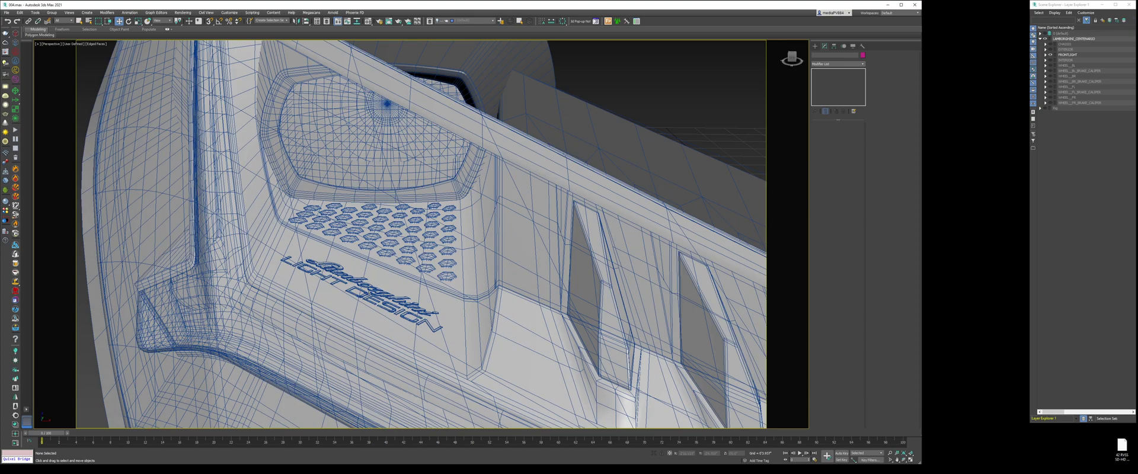
{"action": "left_click", "coordinate": [368, 293]}
{"action": "left_click", "coordinate": [369, 294]}
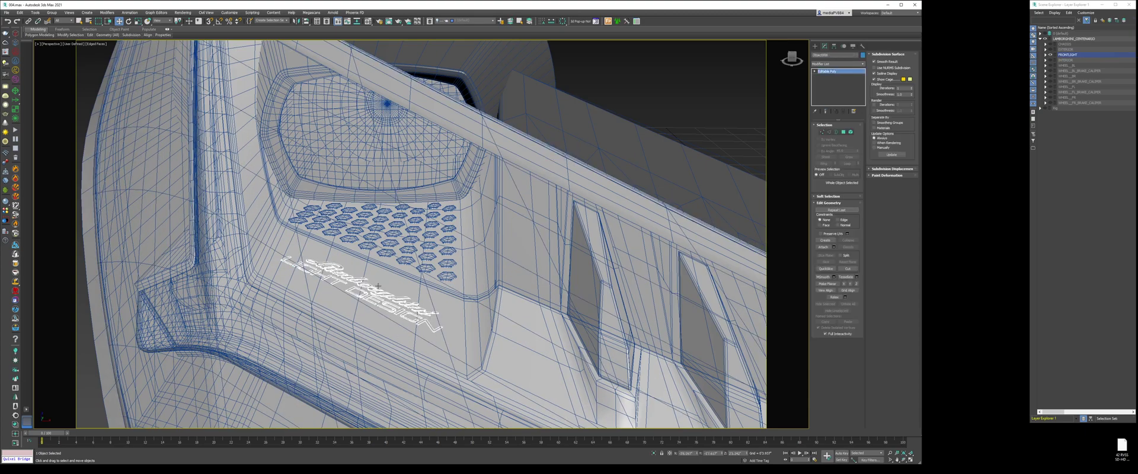
{"action": "middle_click_drag", "start_coordinate": [384, 289], "coordinate": [391, 291], "text": "alt"}
{"action": "scroll", "coordinate": [391, 291], "scroll_direction": "down", "scroll_amount": 15}
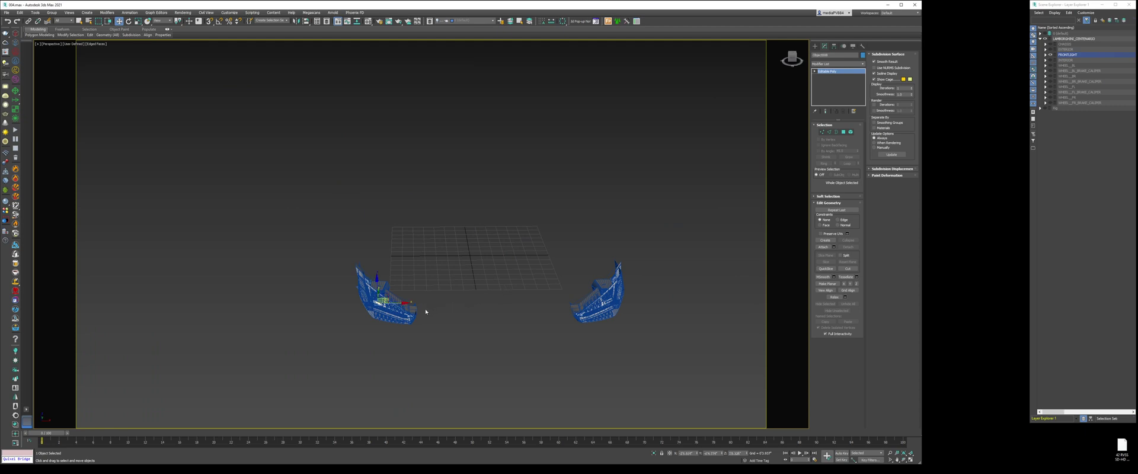
{"action": "middle_click_drag", "start_coordinate": [465, 311], "coordinate": [424, 307]}
{"action": "mouse_move", "coordinate": [506, 307]}
{"action": "middle_mouse_down", "text": "alt"}
{"action": "mouse_move", "coordinate": [439, 308]}
{"action": "mouse_move", "coordinate": [528, 306]}
{"action": "middle_mouse_up", "text": "alt"}
{"action": "scroll", "coordinate": [330, 295], "scroll_direction": "up", "scroll_amount": 10}
{"action": "scroll", "coordinate": [333, 301], "scroll_direction": "up", "scroll_amount": 5}
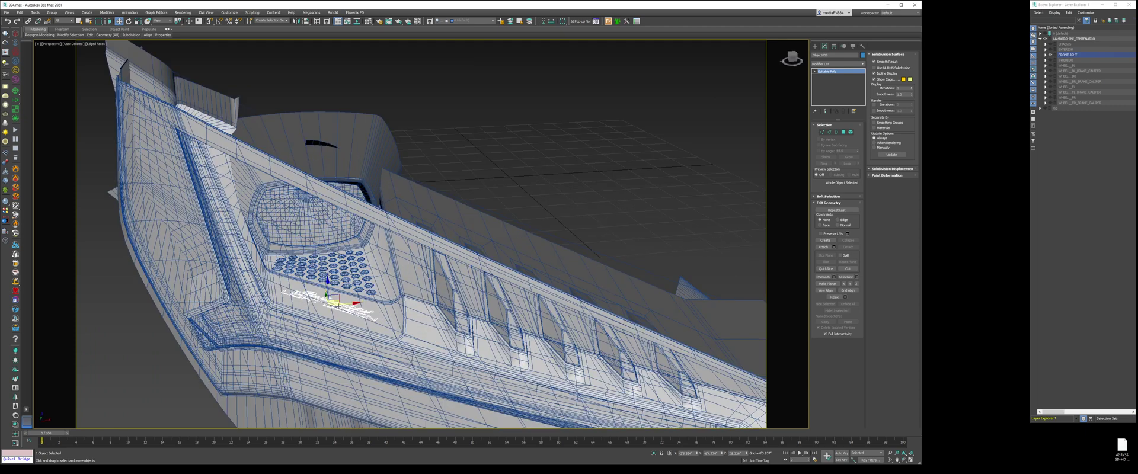
{"action": "scroll", "coordinate": [333, 301], "scroll_direction": "down", "scroll_amount": 10}
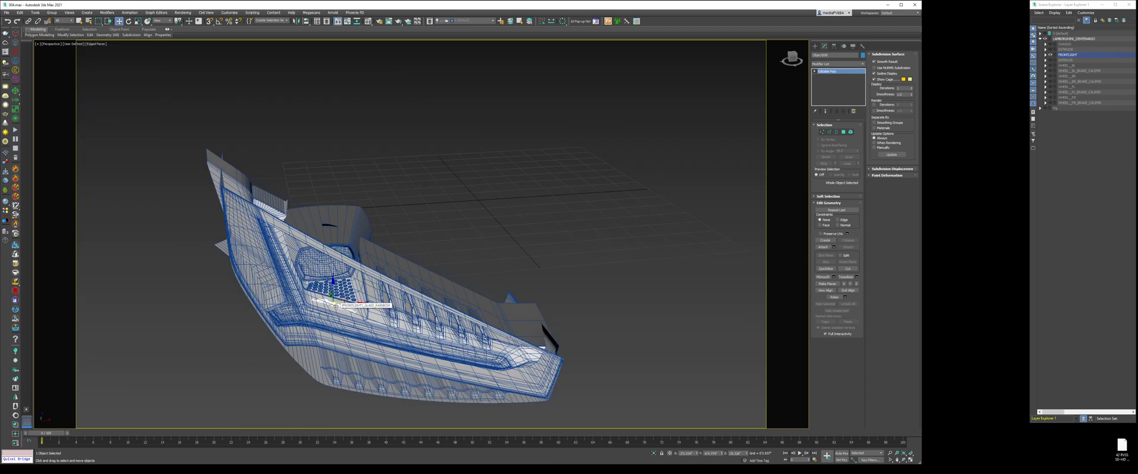
{"action": "scroll", "coordinate": [334, 301], "scroll_direction": "down", "scroll_amount": 2}
{"action": "left_click_drag", "start_coordinate": [320, 259], "coordinate": [320, 259]}
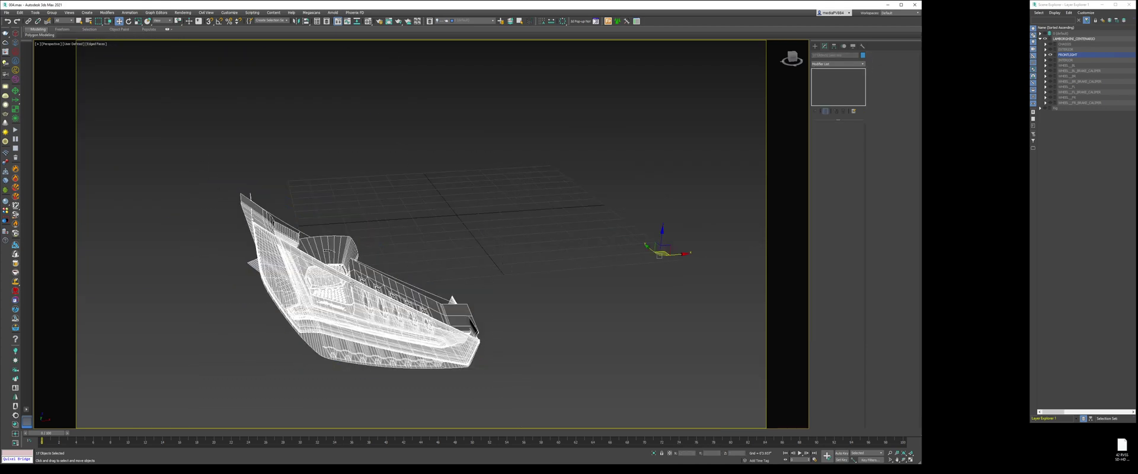
{"action": "scroll", "coordinate": [347, 284], "scroll_direction": "down", "scroll_amount": 3}
{"action": "left_click", "coordinate": [579, 278]}
Select the Light Design lettering again and invert the selection to pick all other visible headlight objects
{"action": "scroll", "coordinate": [350, 290], "scroll_direction": "up", "scroll_amount": 9}
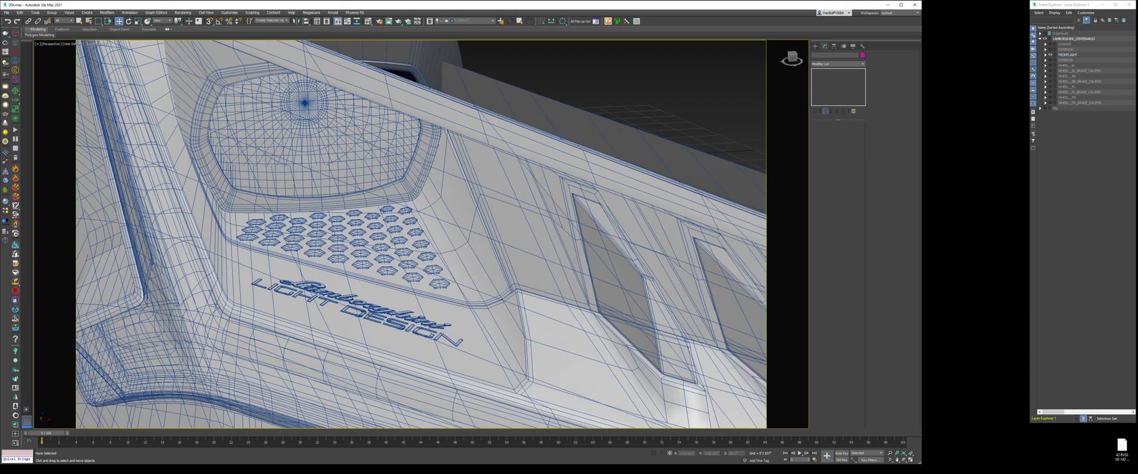
{"action": "left_click", "coordinate": [368, 316]}
{"action": "left_click", "coordinate": [368, 315]}
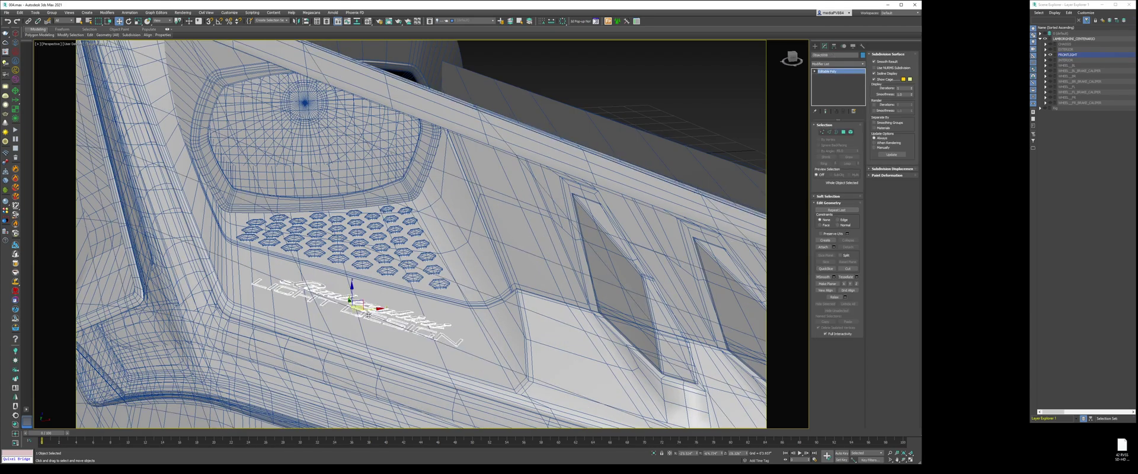
{"action": "scroll", "coordinate": [368, 315], "scroll_direction": "down", "scroll_amount": 6}
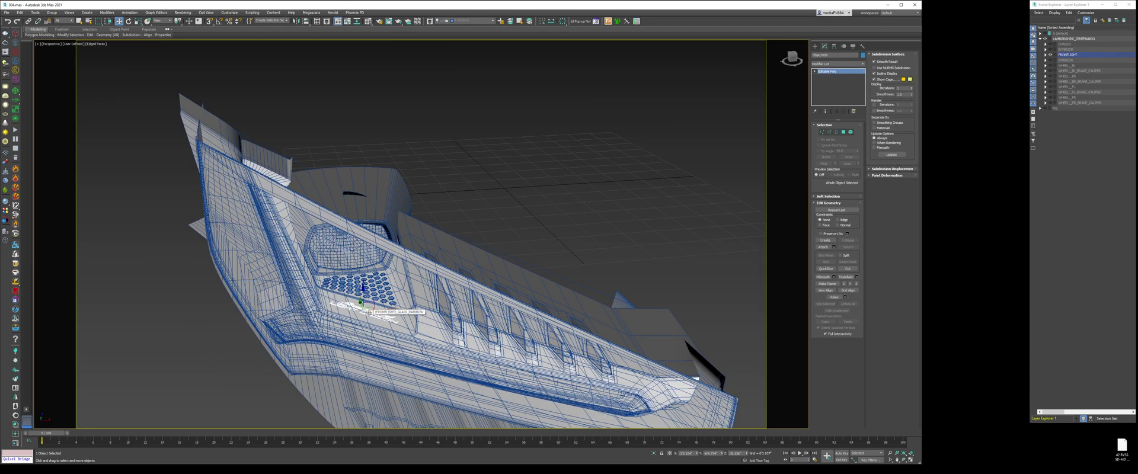
{"action": "key", "text": "ctrl+i"}
{"action": "key", "text": "z"}
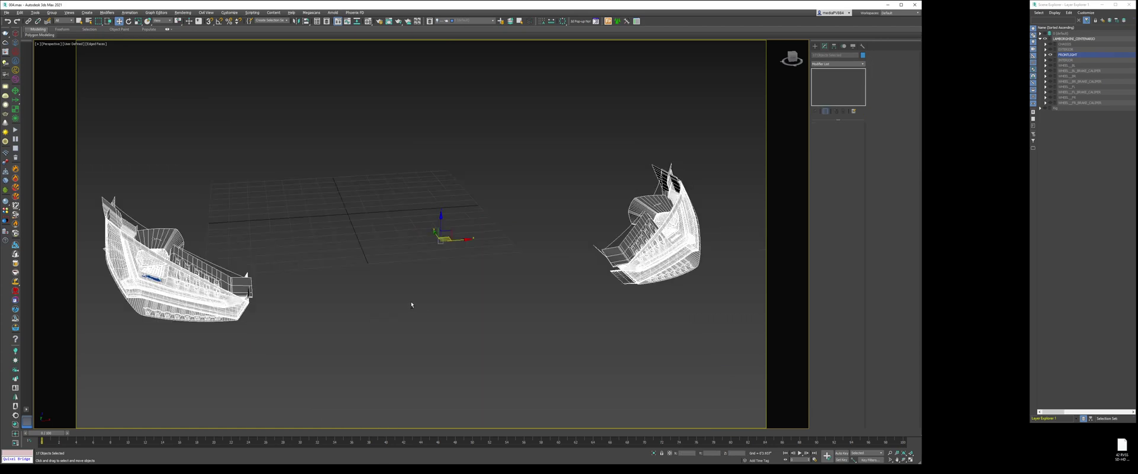
Add an Edit Poly modifier to all the selected headlight objects together and start editing at Element level
{"action": "mouse_move", "coordinate": [412, 305]}
{"action": "middle_mouse_down", "text": "alt"}
{"action": "mouse_move", "coordinate": [399, 297]}
{"action": "mouse_move", "coordinate": [398, 307]}
{"action": "middle_mouse_up", "text": "alt"}
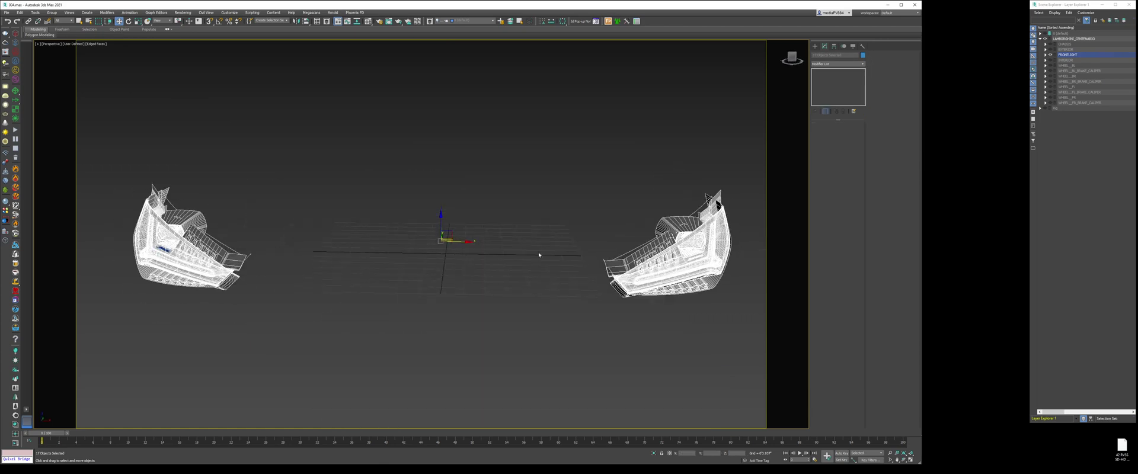
{"action": "left_click", "coordinate": [833, 64]}
{"action": "key", "text": "e"}
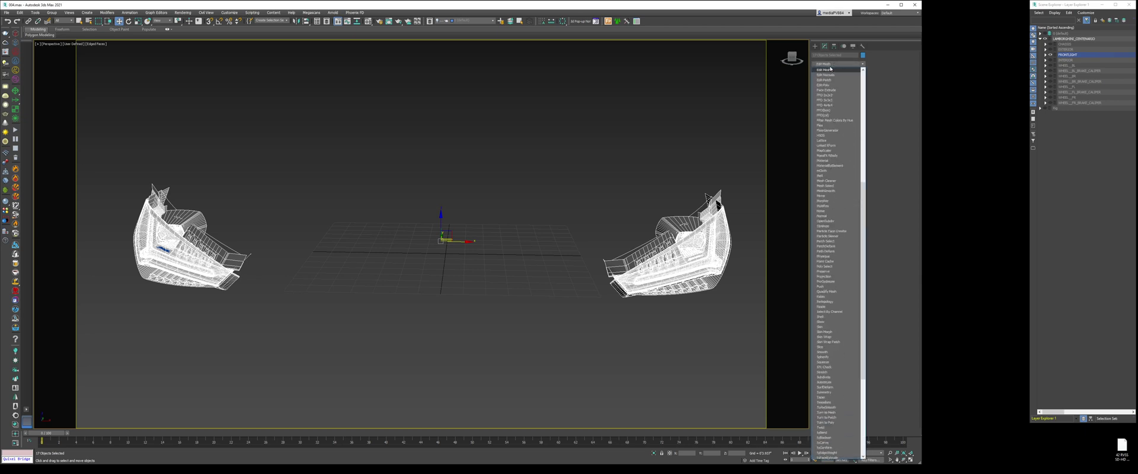
{"action": "left_click", "coordinate": [833, 86]}
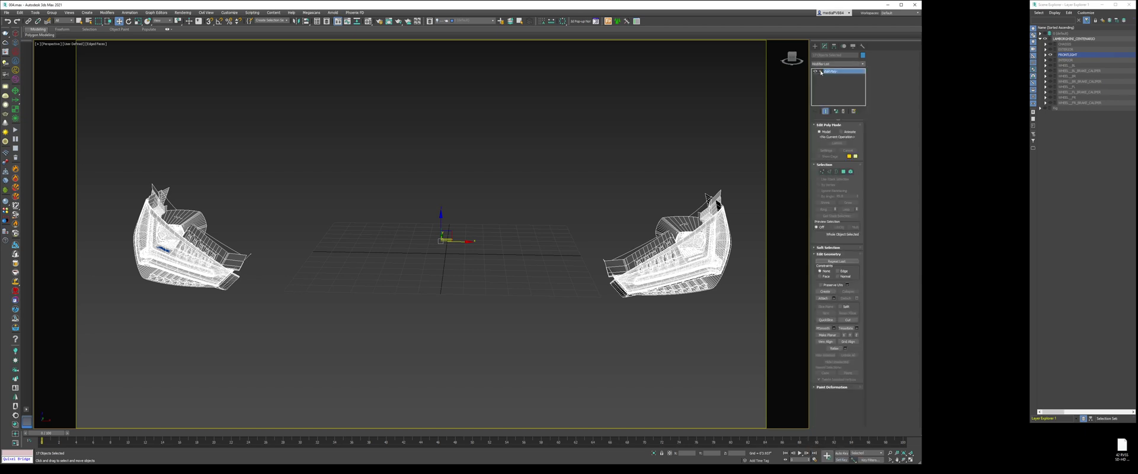
{"action": "left_click", "coordinate": [851, 172]}
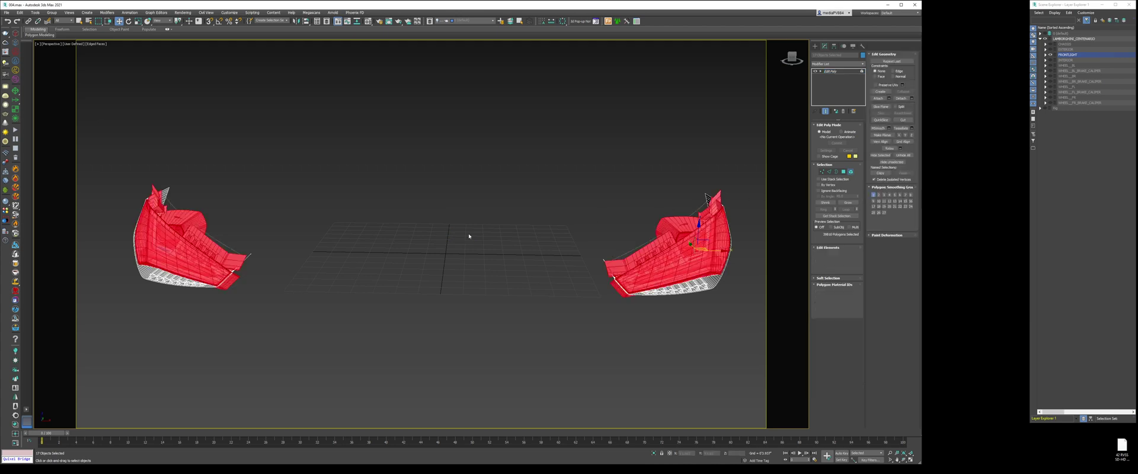
Delete all elements of the left-hand headlight in the shared Edit Poly and leave Element level
{"action": "scroll", "coordinate": [316, 231], "scroll_direction": "down", "scroll_amount": 3}
{"action": "left_click", "coordinate": [317, 231]}
{"action": "left_click_drag", "start_coordinate": [335, 319], "coordinate": [336, 315]}
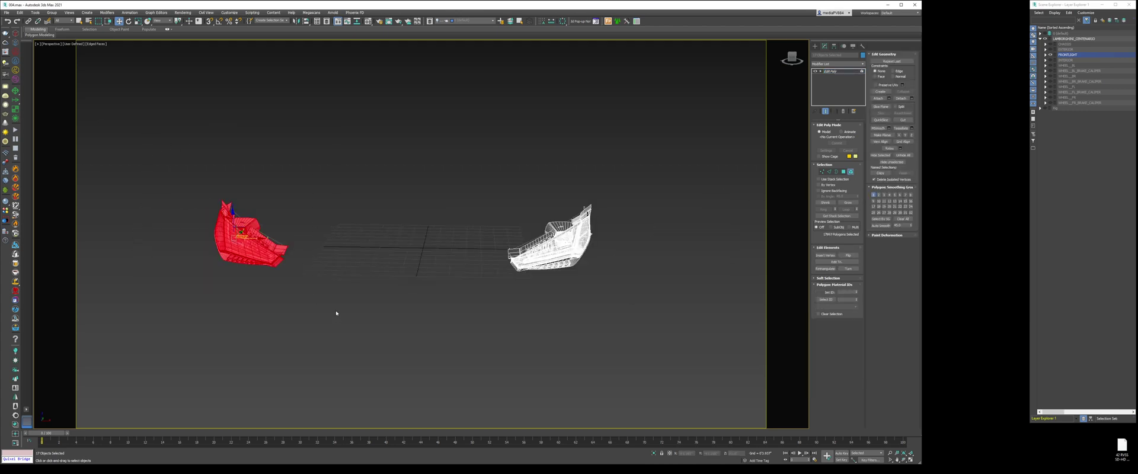
{"action": "key", "text": "Delete"}
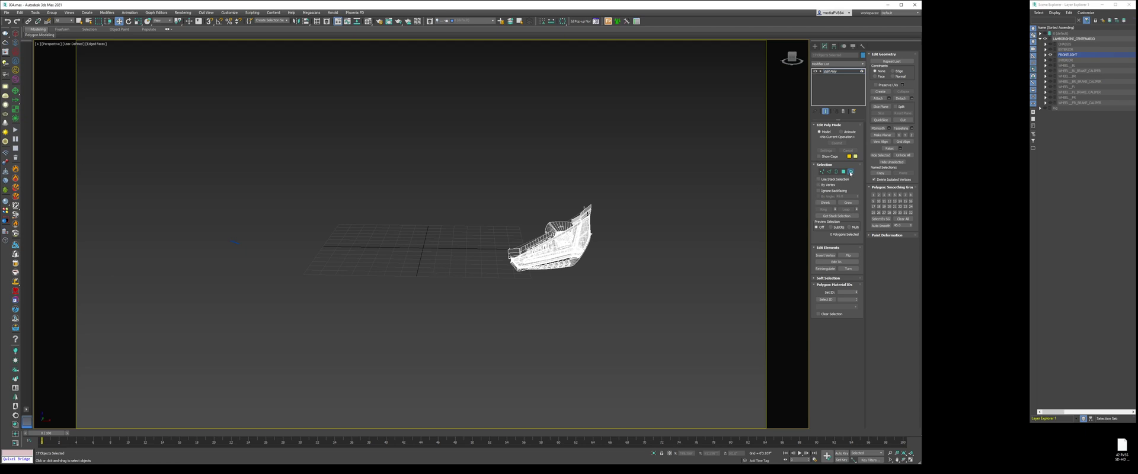
{"action": "left_click", "coordinate": [851, 172]}
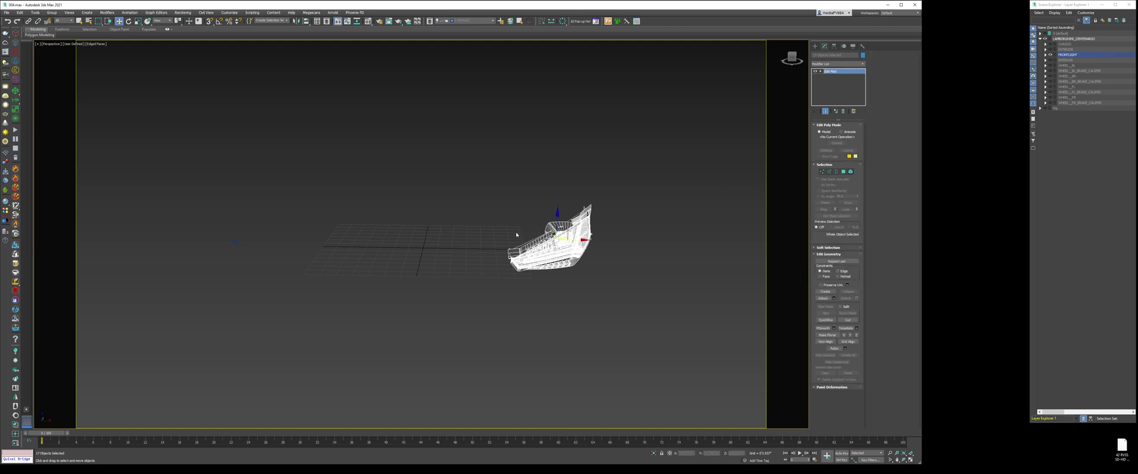
Select the remaining headlight's glass and examine its geometry up close around the Light Design lettering
{"action": "left_click", "coordinate": [588, 312]}
{"action": "left_click", "coordinate": [573, 249]}
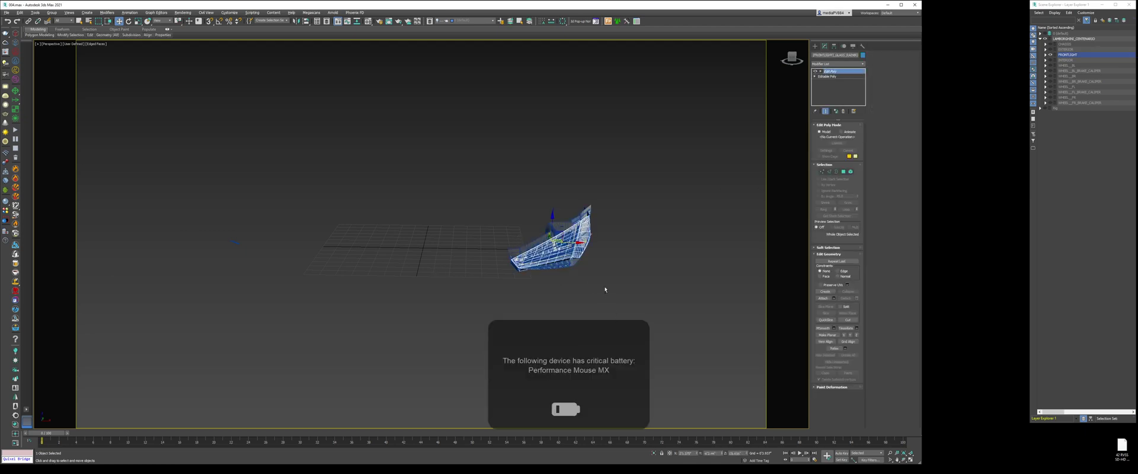
{"action": "key", "text": "z"}
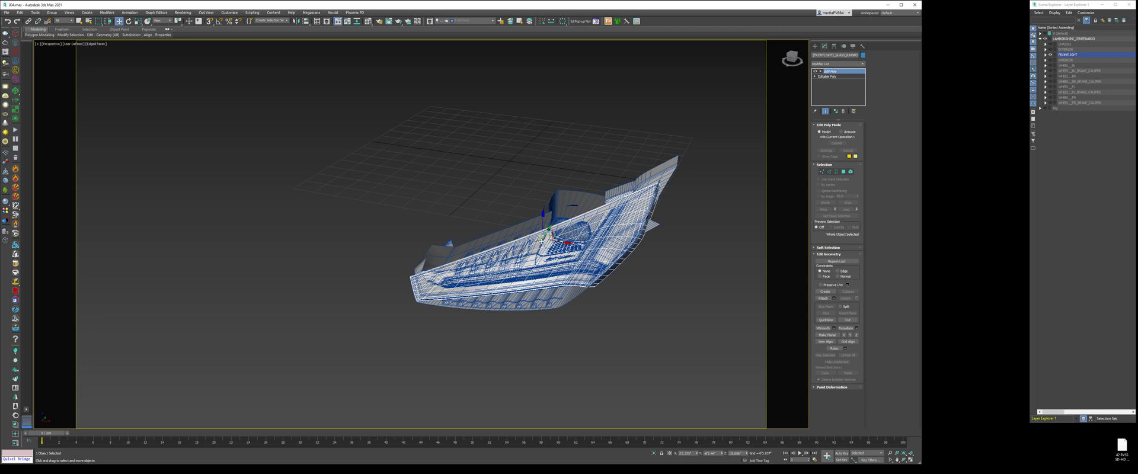
{"action": "scroll", "coordinate": [542, 244], "scroll_direction": "down", "scroll_amount": 3}
{"action": "middle_click_drag", "start_coordinate": [151, 181], "coordinate": [90, 220], "text": "alt"}
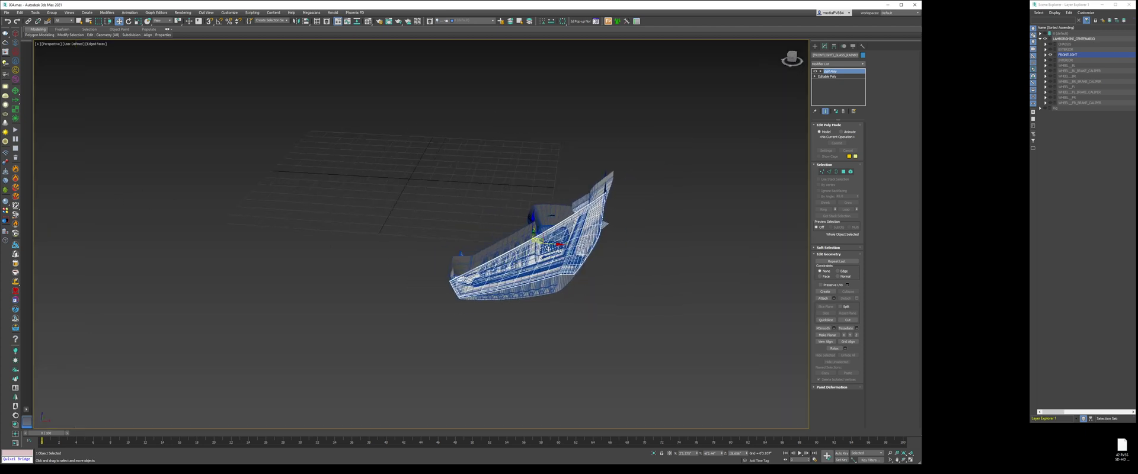
{"action": "scroll", "coordinate": [544, 256], "scroll_direction": "up", "scroll_amount": 6}
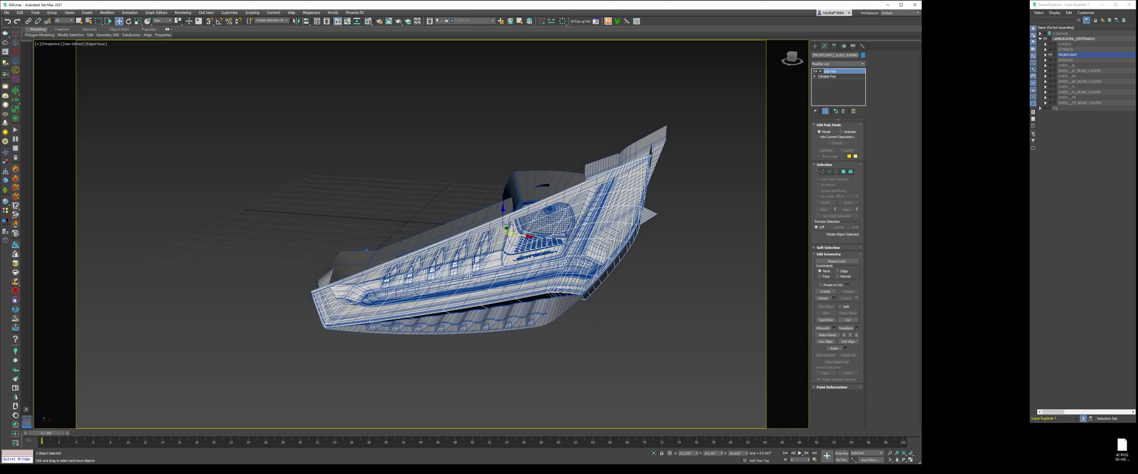
{"action": "scroll", "coordinate": [469, 275], "scroll_direction": "up", "scroll_amount": 10}
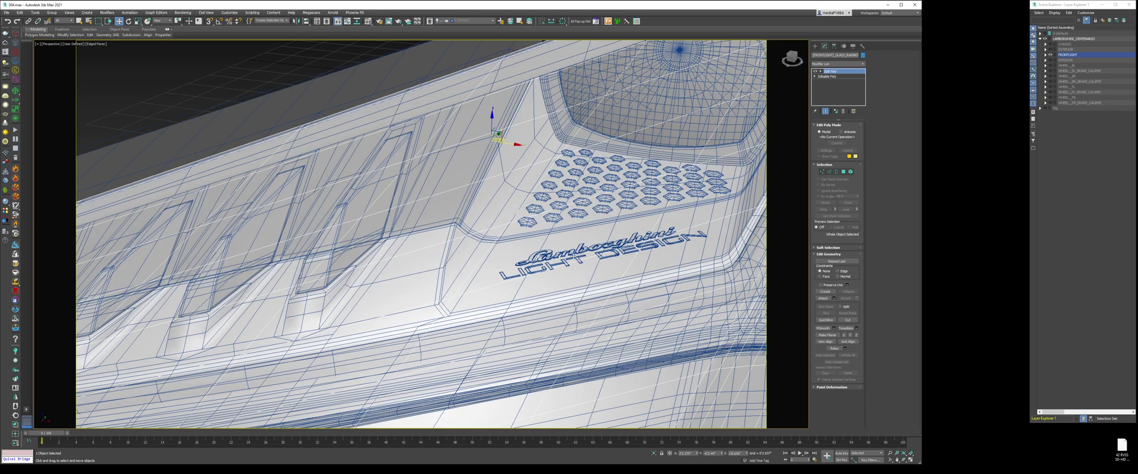
Select the Light Design lettering in the remaining headlight and examine where it sits in the whole assembly
{"action": "left_click", "coordinate": [574, 256]}
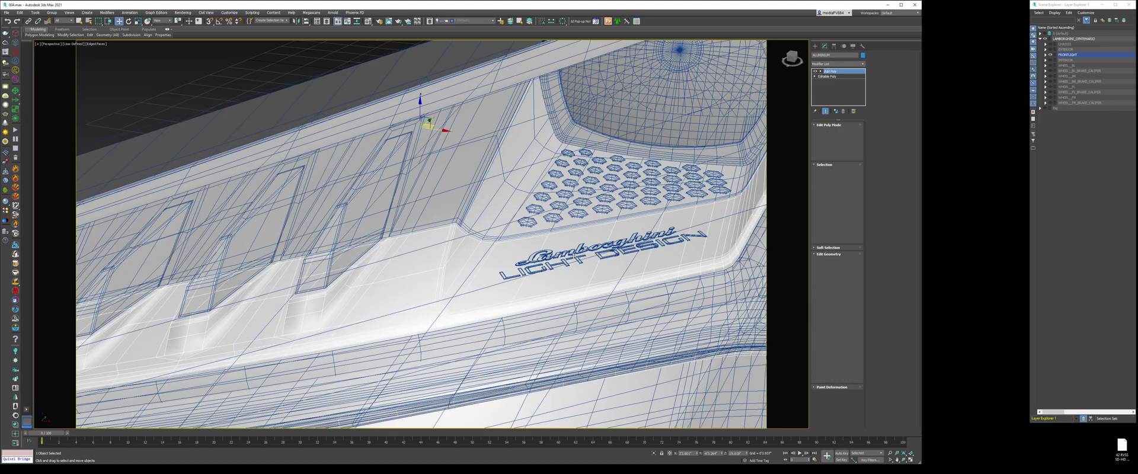
{"action": "scroll", "coordinate": [587, 261], "scroll_direction": "down", "scroll_amount": 3}
{"action": "left_click", "coordinate": [587, 260]}
{"action": "scroll", "coordinate": [564, 270], "scroll_direction": "down", "scroll_amount": 4}
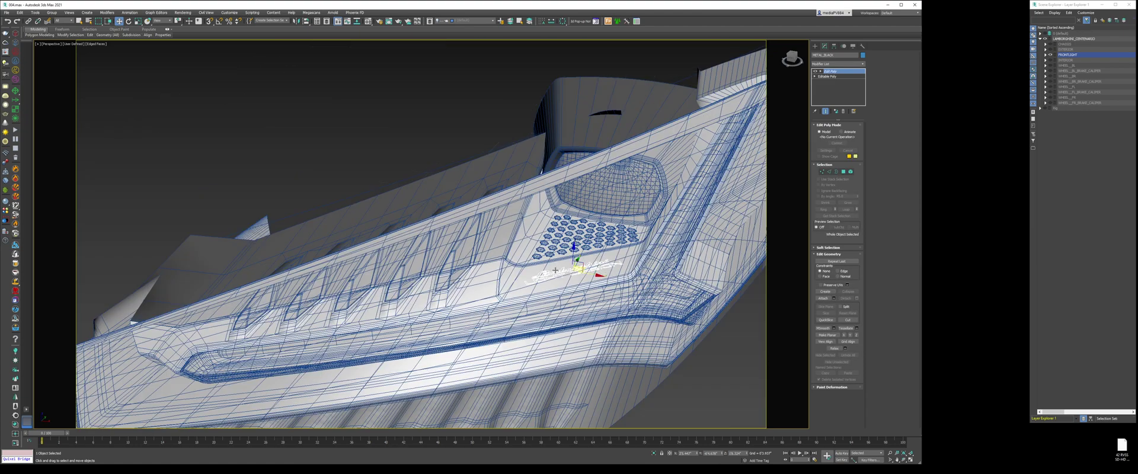
{"action": "scroll", "coordinate": [573, 274], "scroll_direction": "down", "scroll_amount": 10}
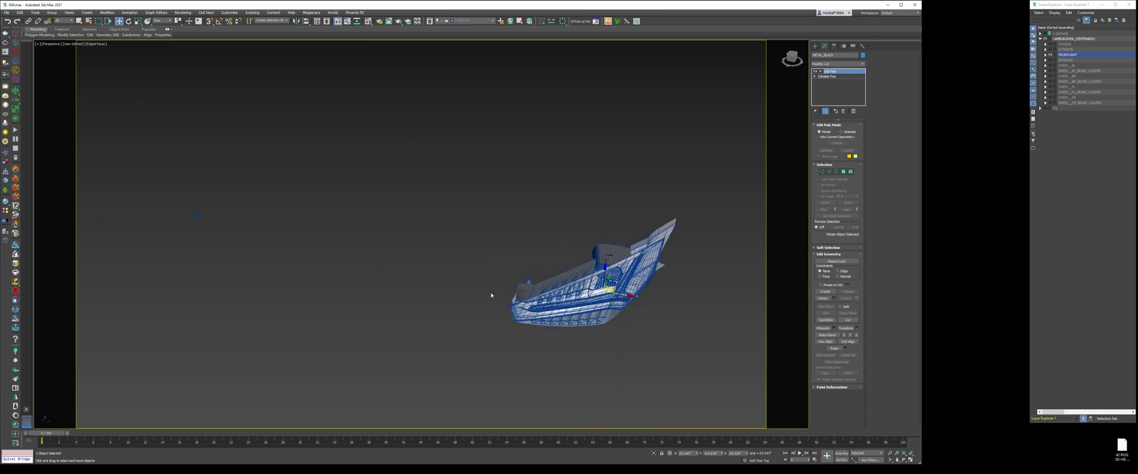
{"action": "middle_click_drag", "start_coordinate": [582, 255], "coordinate": [587, 254], "text": "alt"}
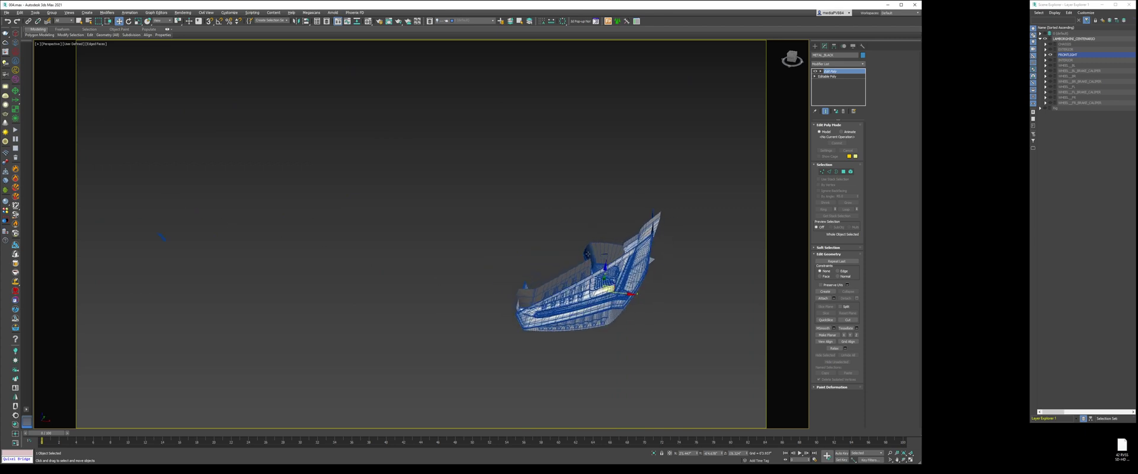
Select every visible object except the isolated lettering on the deleted headlight's side and turn on Use Working Pivot
{"action": "key", "text": "ctrl+a"}
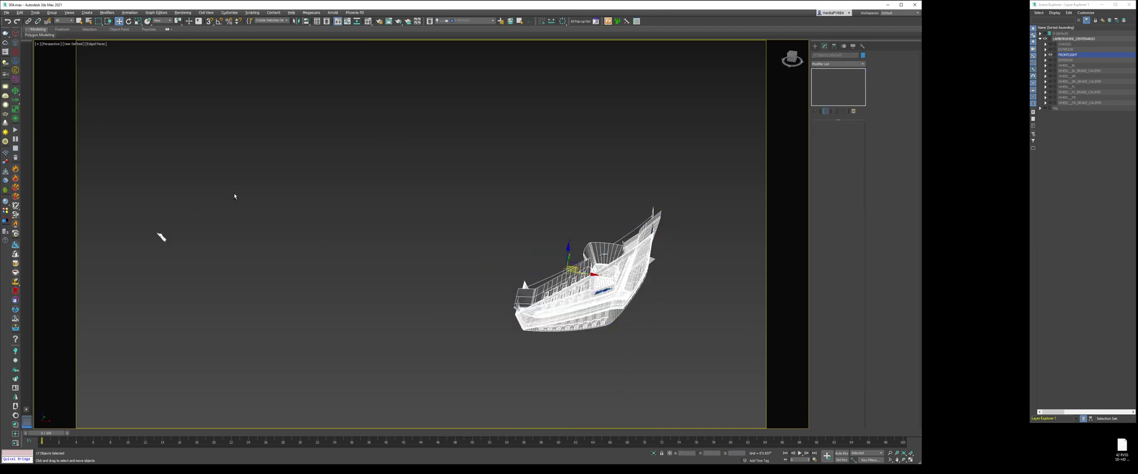
{"action": "left_click_drag", "start_coordinate": [215, 215], "coordinate": [146, 253], "text": "alt"}
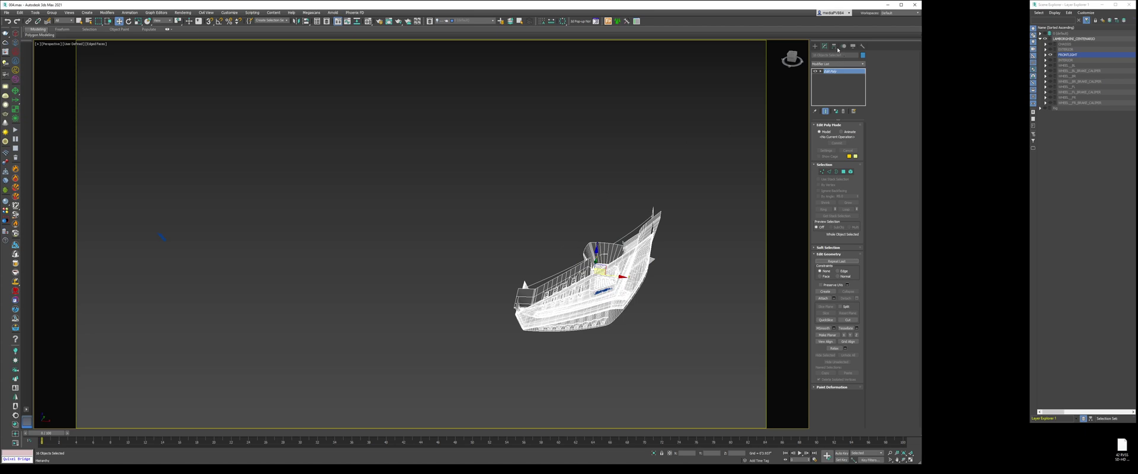
{"action": "left_click", "coordinate": [835, 47]}
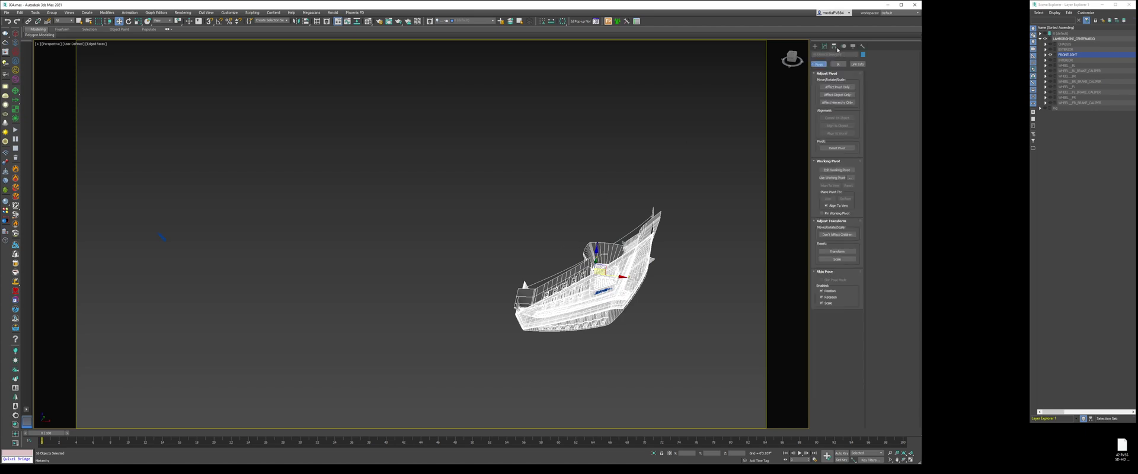
{"action": "left_click", "coordinate": [839, 179]}
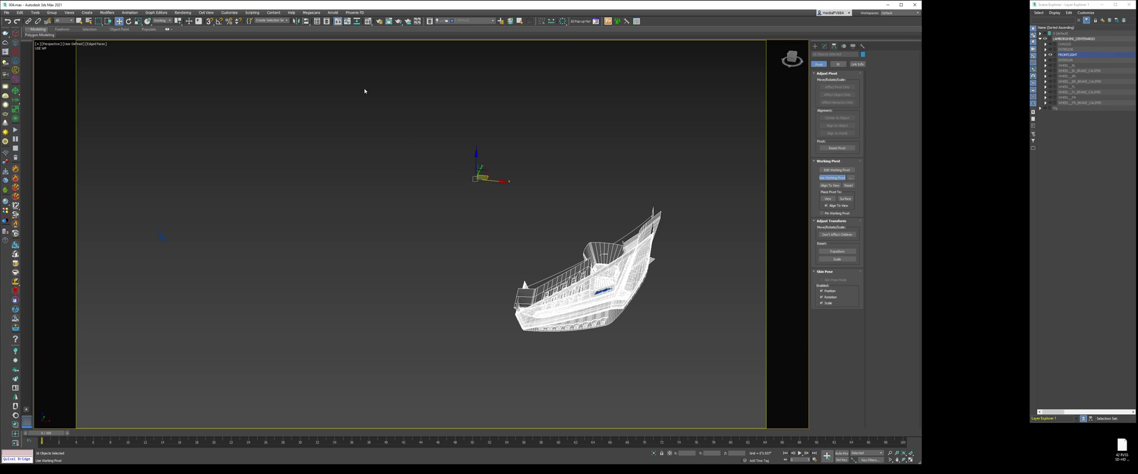
Mirror a copy of the selected headlight objects across the working pivot and inspect both sides
{"action": "left_click", "coordinate": [296, 21]}
{"action": "left_click", "coordinate": [460, 257]}
{"action": "left_click", "coordinate": [450, 283]}
{"action": "middle_click_drag", "start_coordinate": [413, 276], "coordinate": [367, 256], "text": "alt"}
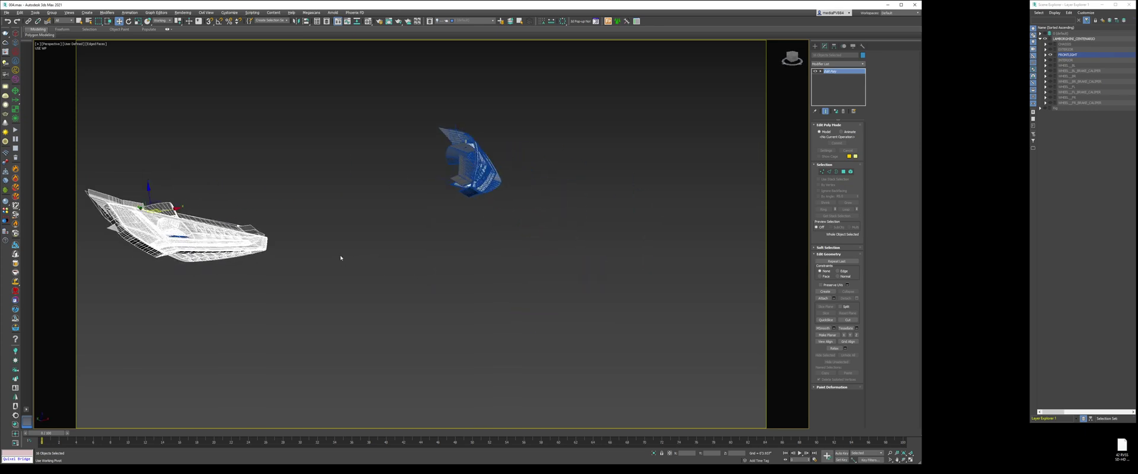
{"action": "middle_click_drag", "start_coordinate": [218, 232], "coordinate": [309, 230], "text": "alt"}
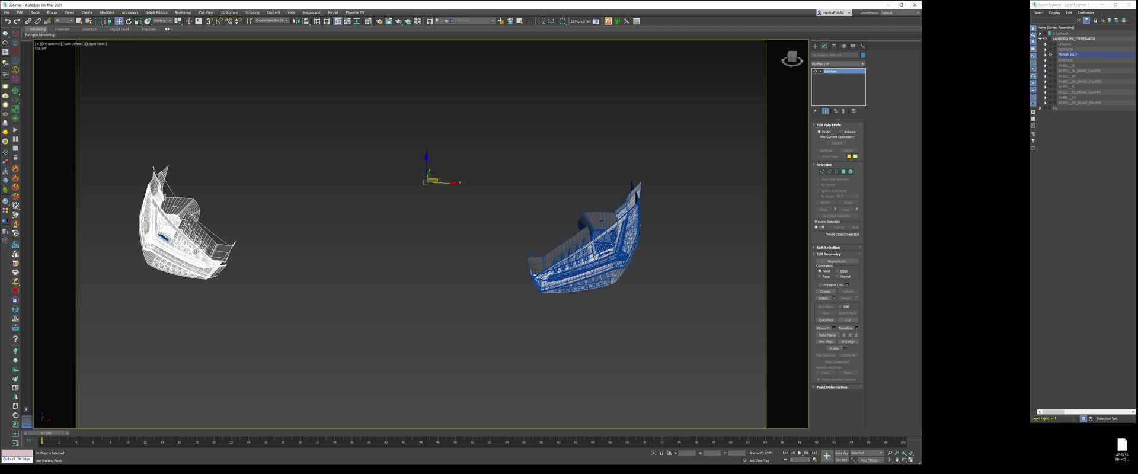
Undo the mirrored headlight copy and turn off Use Working Pivot
{"action": "key", "text": "ctrl+z"}
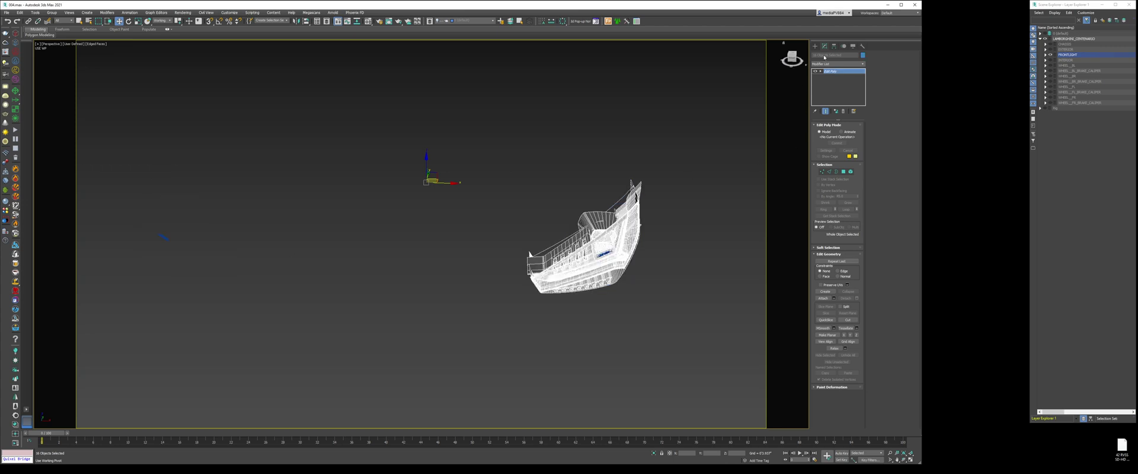
{"action": "left_click", "coordinate": [834, 46]}
{"action": "left_click", "coordinate": [832, 178]}
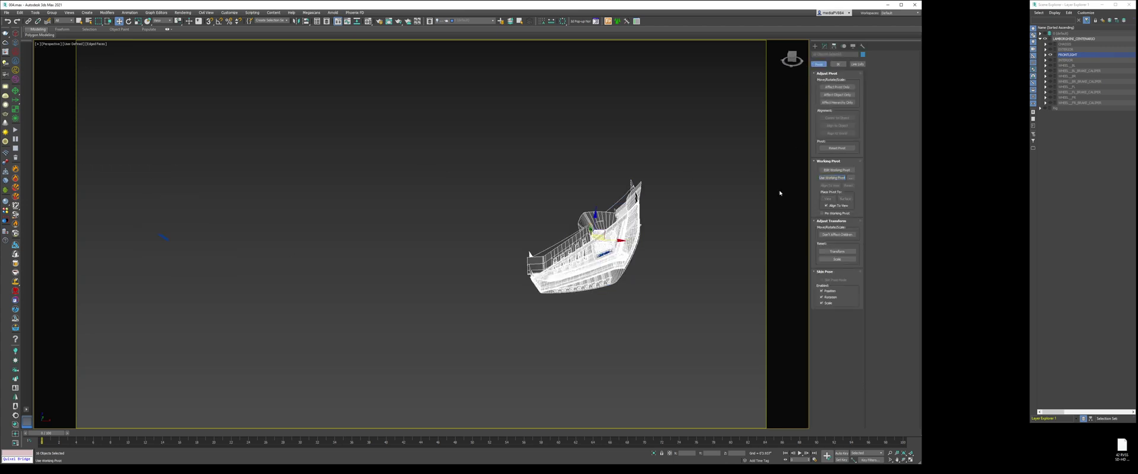
Clear the selection, select the headlight's front glass and open the Material Editor
{"action": "left_click", "coordinate": [688, 301]}
{"action": "scroll", "coordinate": [605, 257], "scroll_direction": "up", "scroll_amount": 6}
{"action": "left_click", "coordinate": [620, 262]}
{"action": "middle_click_drag", "start_coordinate": [628, 267], "coordinate": [605, 261], "text": "alt"}
{"action": "key", "text": "m"}
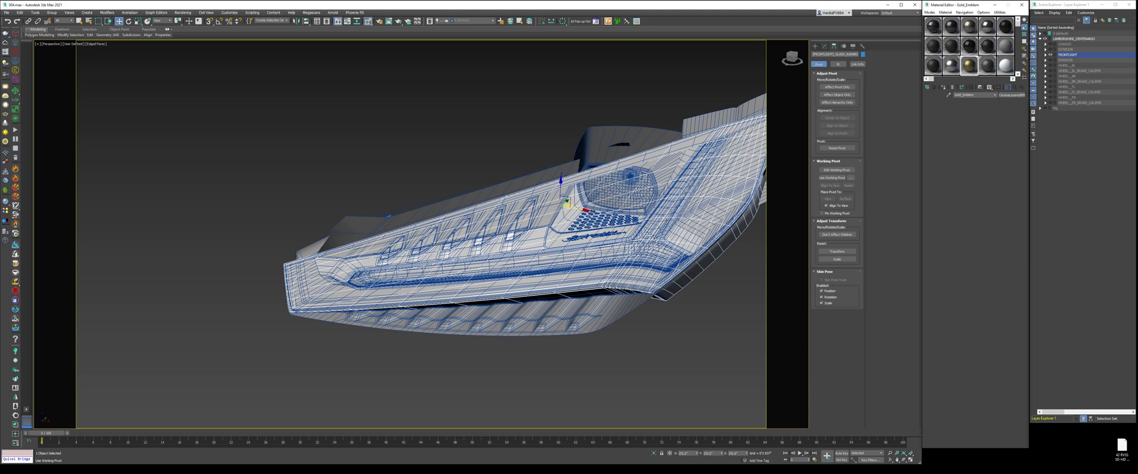
Switch to the four-viewport layout and examine the headlight's ribbed lower part in shaded display without edges
{"action": "middle_click_drag", "start_coordinate": [632, 216], "coordinate": [583, 273], "text": "alt"}
{"action": "scroll", "coordinate": [626, 251], "scroll_direction": "down", "scroll_amount": 3}
{"action": "scroll", "coordinate": [627, 251], "scroll_direction": "up", "scroll_amount": 3}
{"action": "key", "text": "alt+w"}
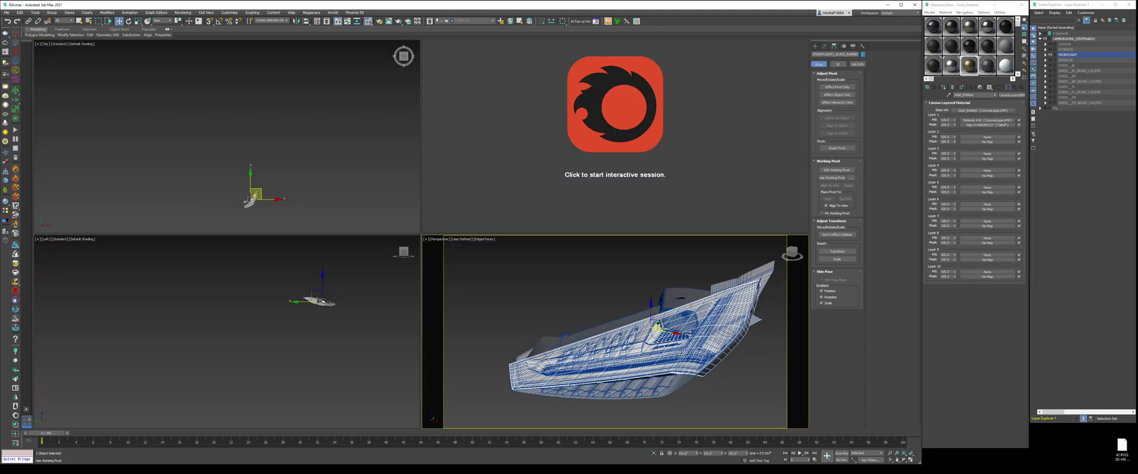
{"action": "middle_click_drag", "start_coordinate": [657, 370], "coordinate": [620, 363]}
{"action": "key", "text": "F4"}
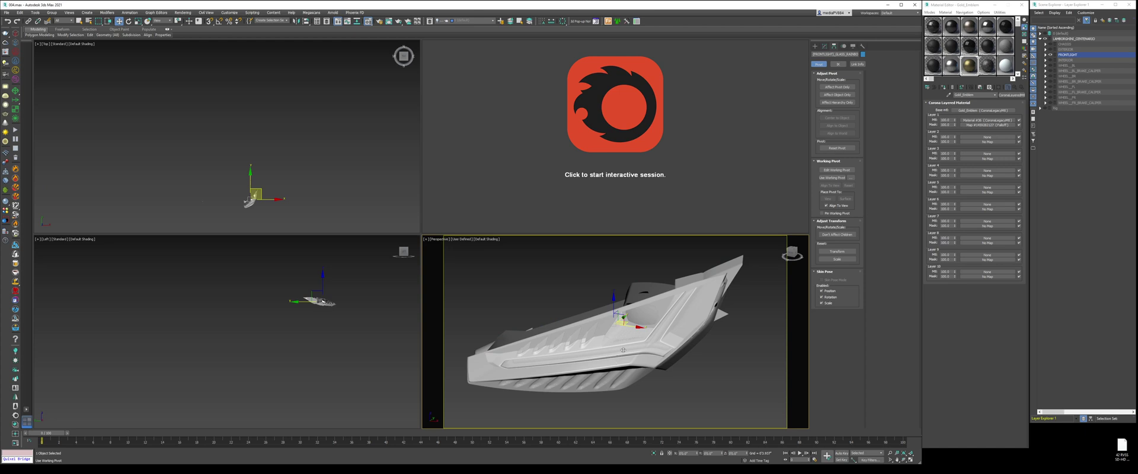
{"action": "scroll", "coordinate": [592, 387], "scroll_direction": "up", "scroll_amount": 5}
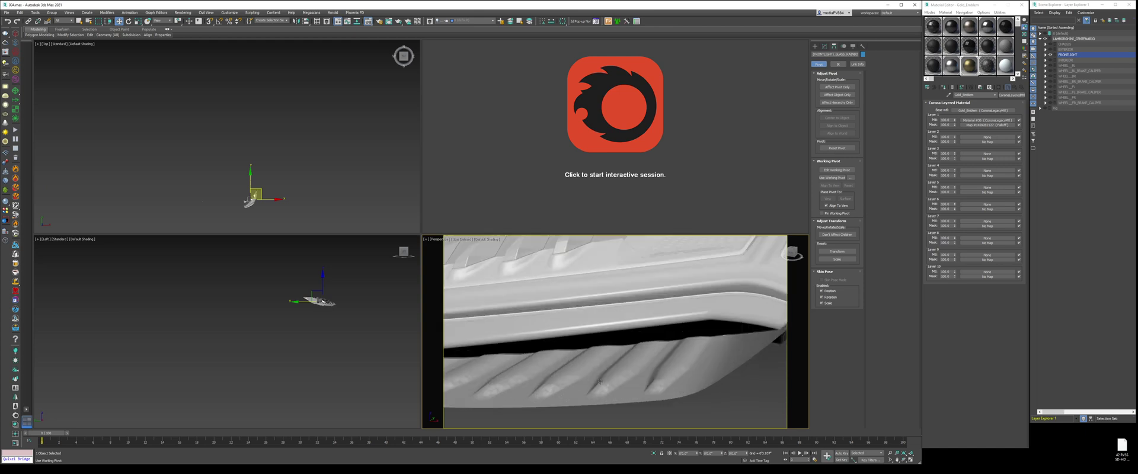
Select the ribbed carbon part beneath the headlight, frame it with edged faces and show its modifier stack
{"action": "left_click", "coordinate": [602, 374]}
{"action": "key", "text": "F4"}
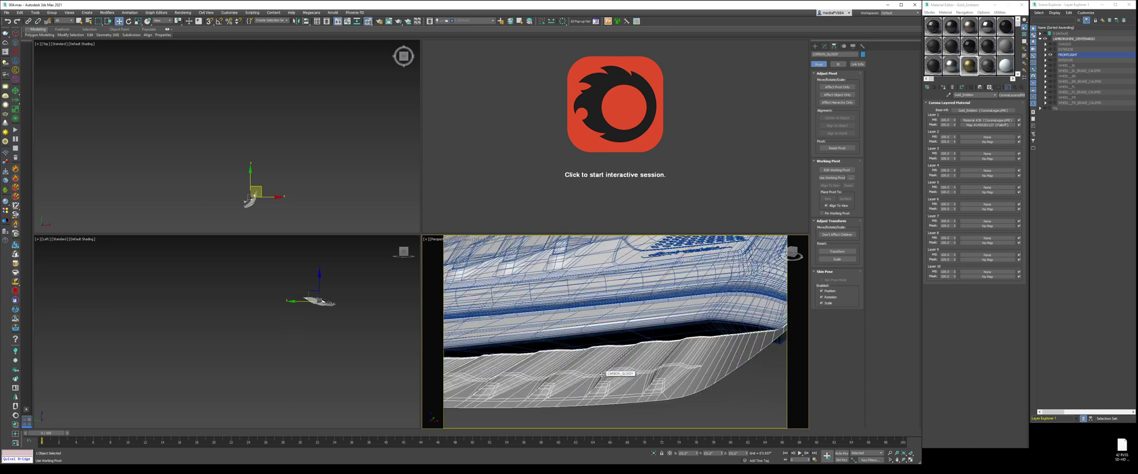
{"action": "key", "text": "z"}
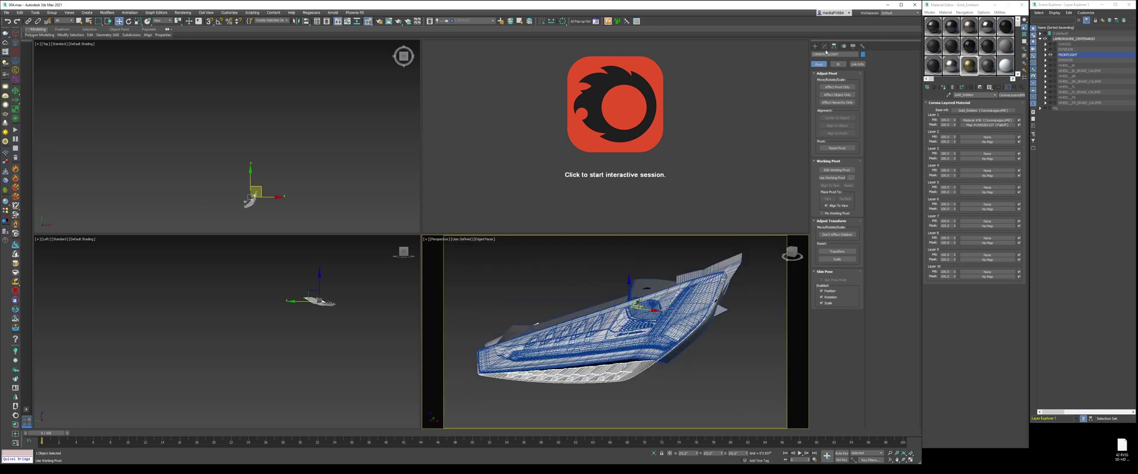
{"action": "left_click", "coordinate": [824, 46]}
{"action": "mouse_move", "coordinate": [650, 326]}
{"action": "middle_mouse_down", "text": "alt"}
{"action": "mouse_move", "coordinate": [669, 330]}
{"action": "mouse_move", "coordinate": [654, 328]}
{"action": "middle_mouse_up", "text": "alt"}
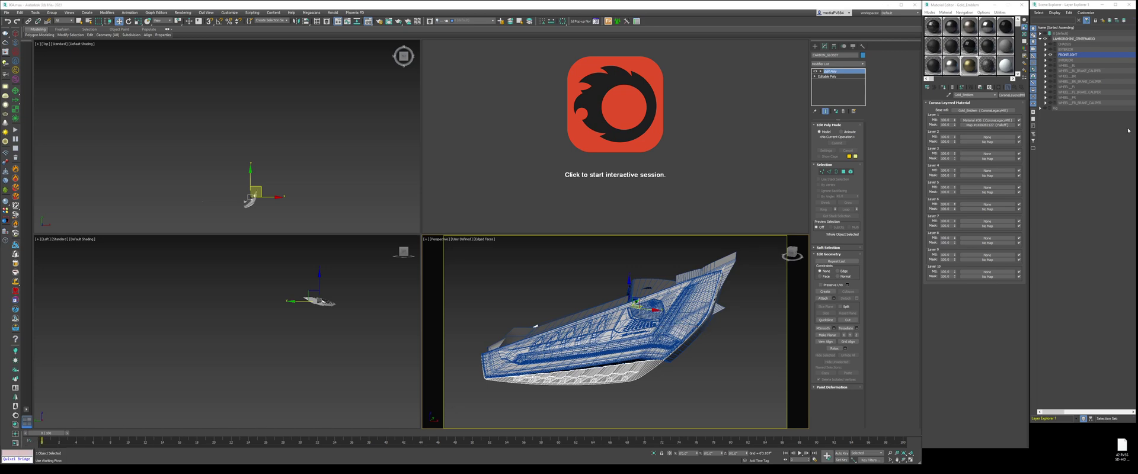
Consult the real headlight photo in the browser and load the ribbed lower part's material into the last Material Editor slot
{"action": "left_click_drag", "start_coordinate": [1137, 35], "coordinate": [690, 70]}
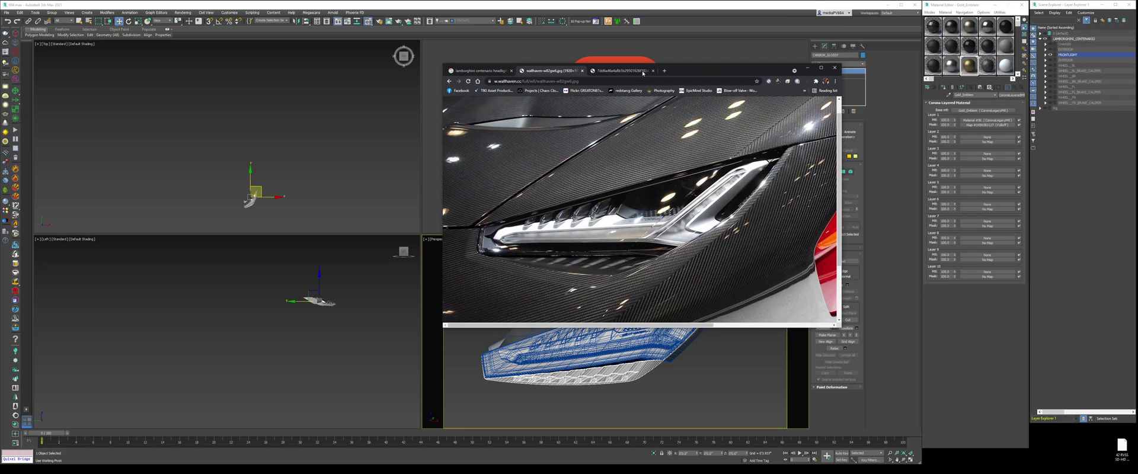
{"action": "double_click", "coordinate": [690, 70]}
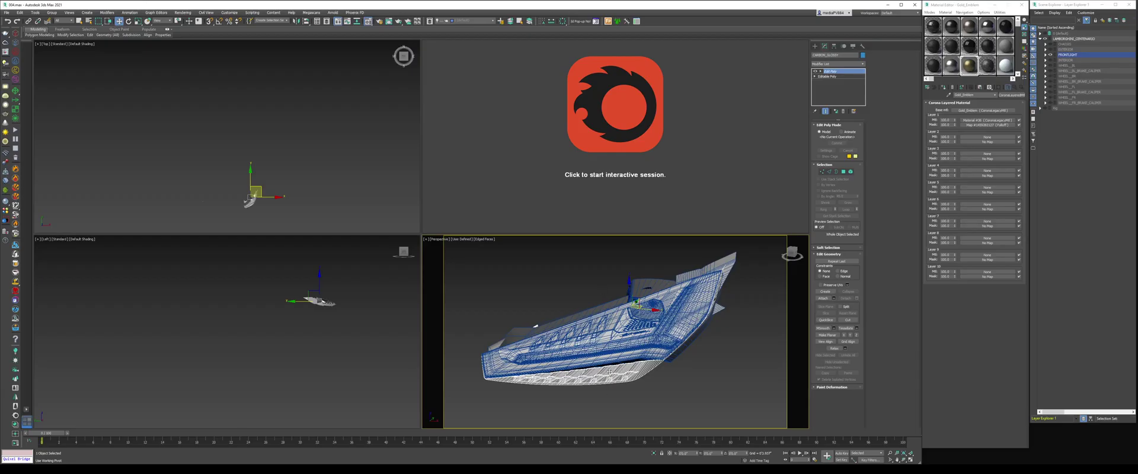
{"action": "left_click", "coordinate": [1004, 65]}
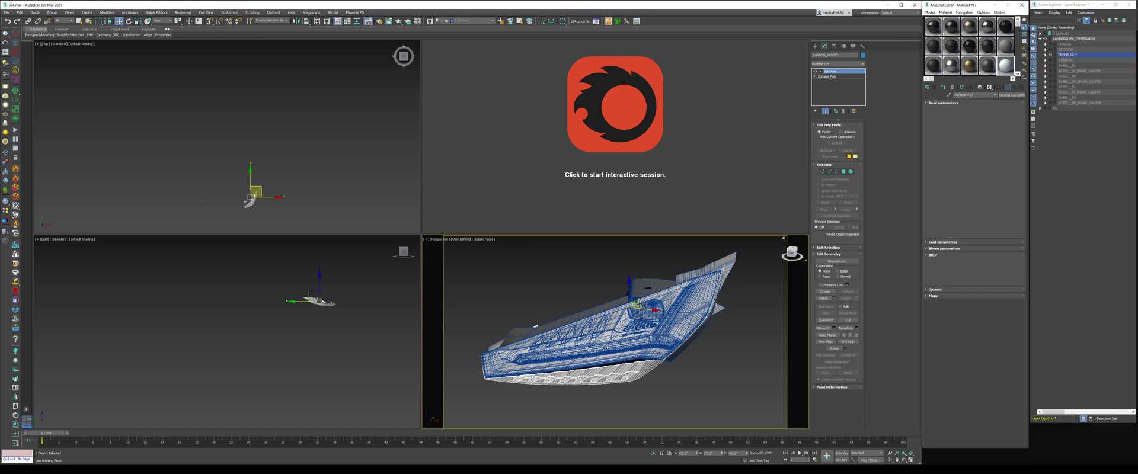
{"action": "left_click", "coordinate": [594, 392]}
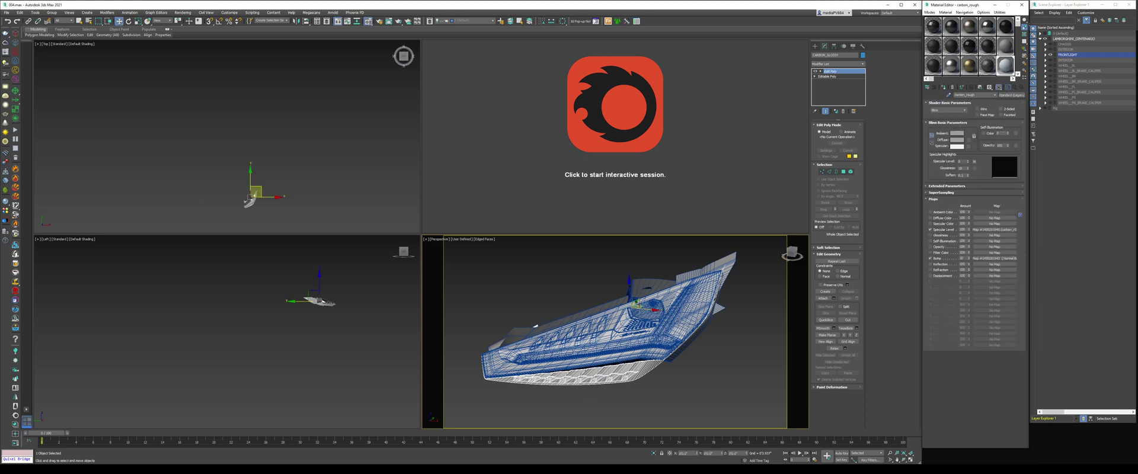
Examine the headlight's ribbed lower part without edges and compare it with both reference photos in the browser
{"action": "scroll", "coordinate": [617, 375], "scroll_direction": "up", "scroll_amount": 5}
{"action": "key", "text": "F4"}
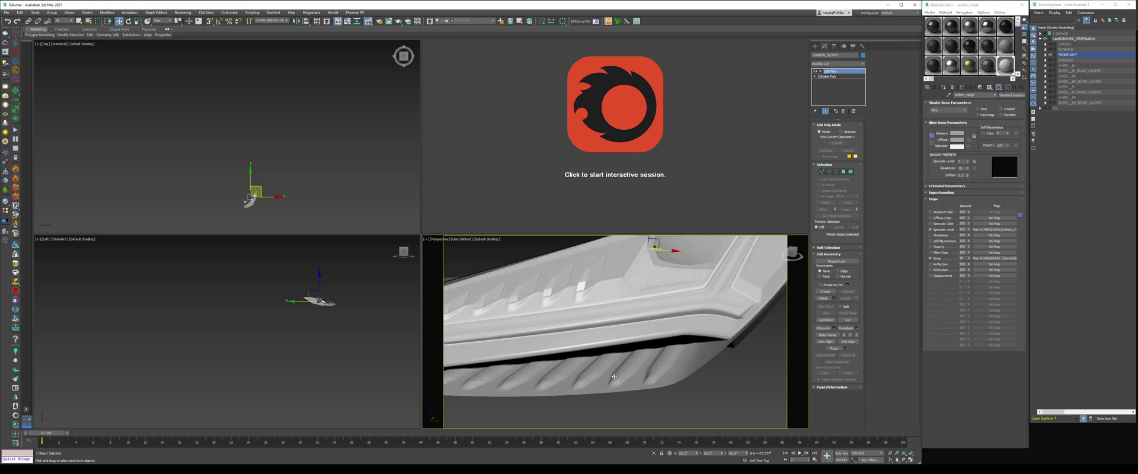
{"action": "middle_click_drag", "start_coordinate": [606, 378], "coordinate": [661, 389], "text": "alt"}
{"action": "key", "text": "alt+Tab"}
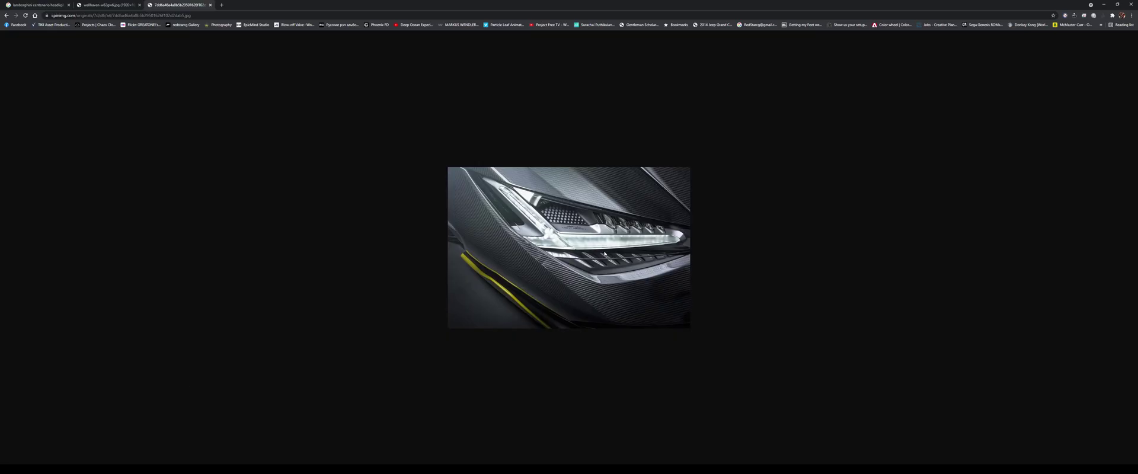
{"action": "left_click", "coordinate": [107, 5]}
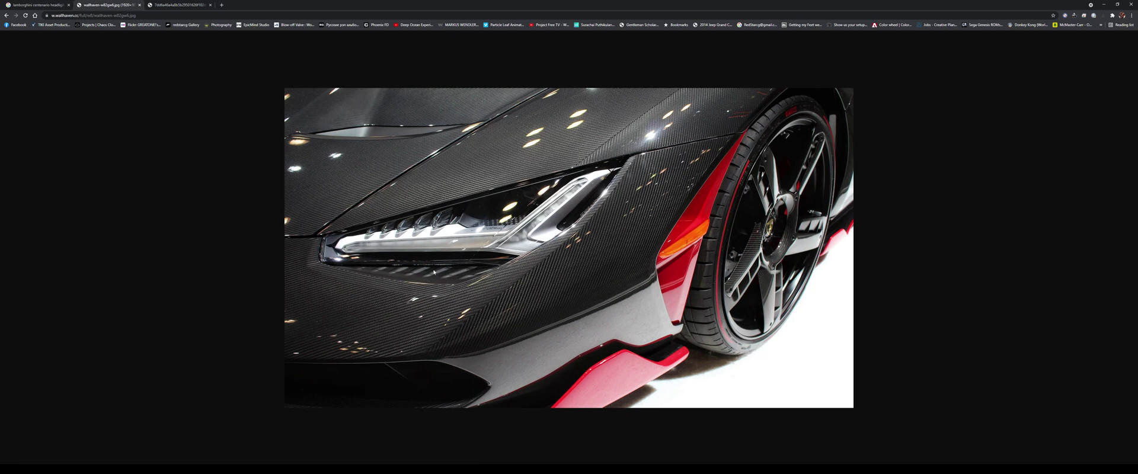
{"action": "key", "text": "alt+Tab"}
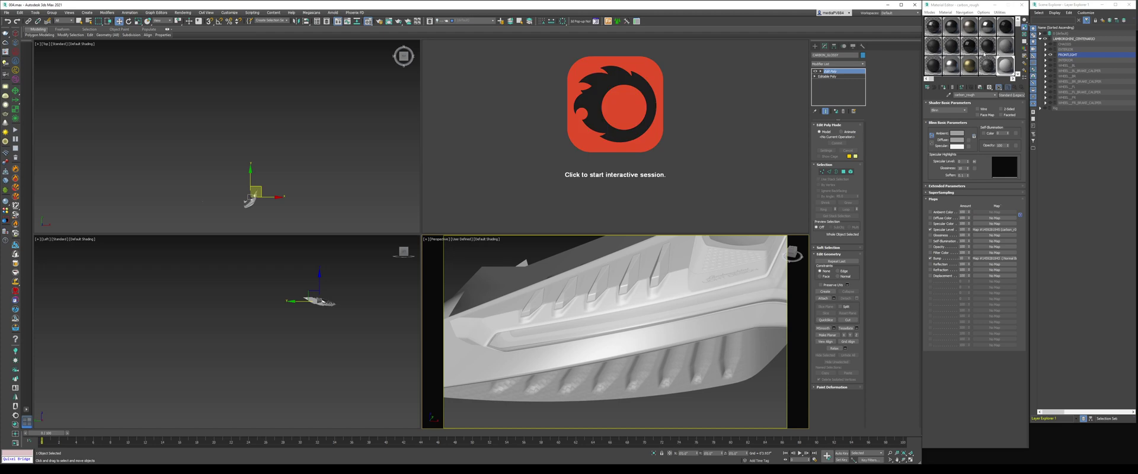
Choose the Plastic_Black_Diffuse material after rechecking the reference photo and assign it to the ribbed lower part
{"action": "left_click", "coordinate": [990, 46]}
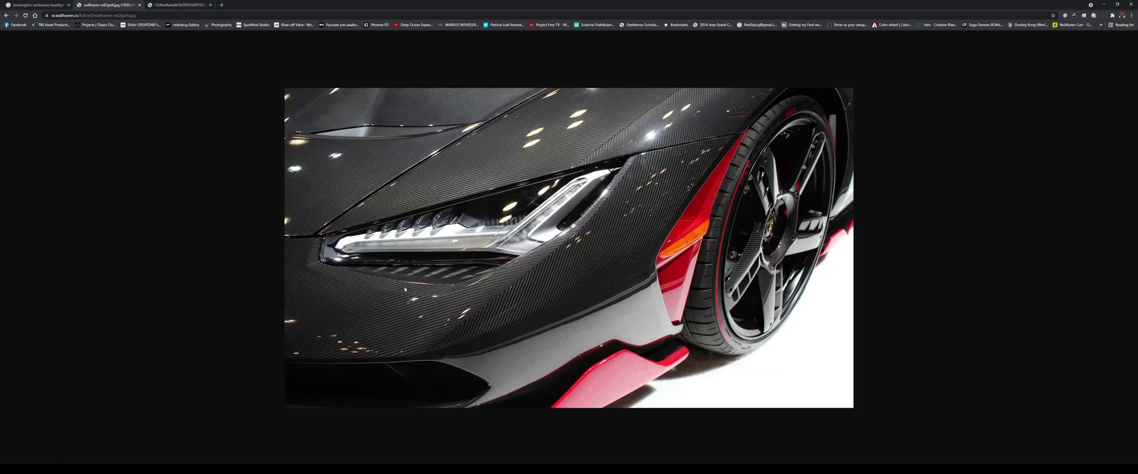
{"action": "key", "text": "alt+Tab"}
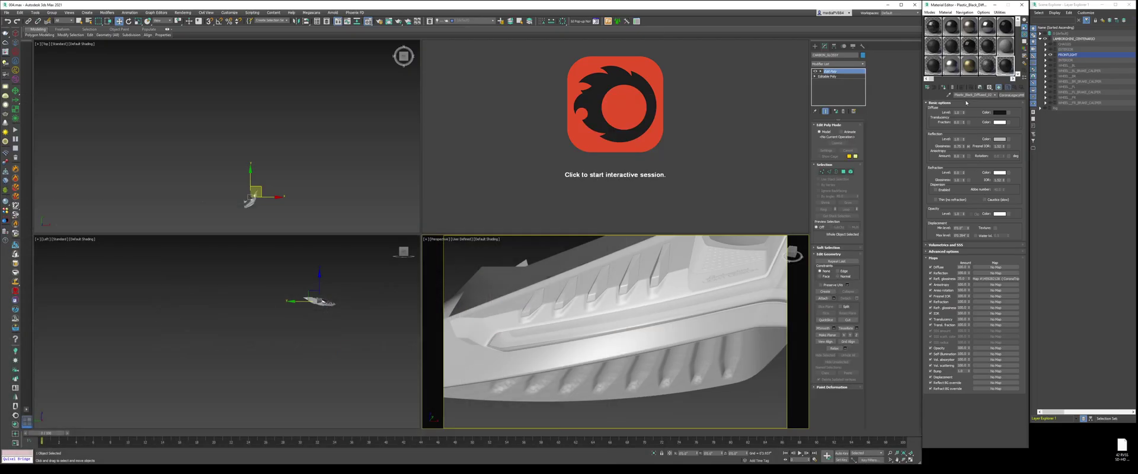
{"action": "left_click", "coordinate": [943, 87]}
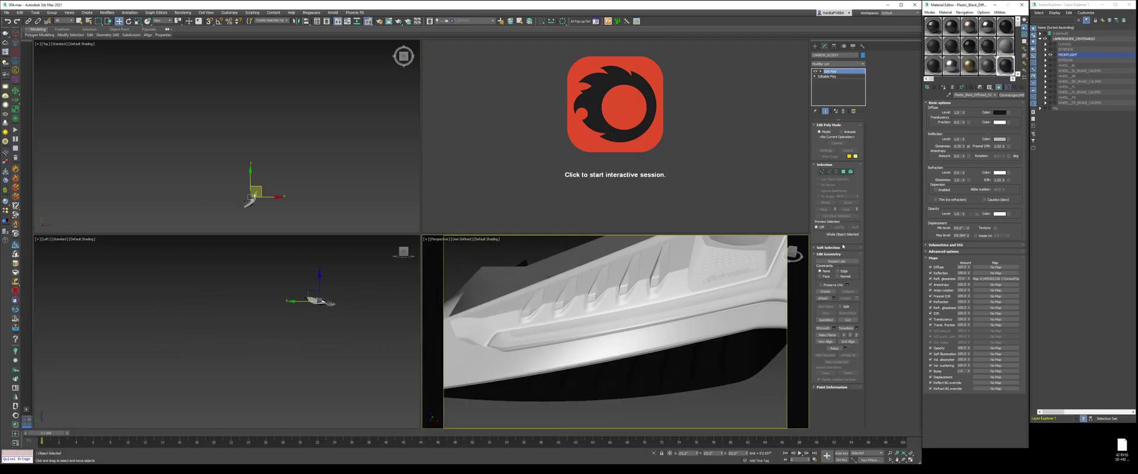
Adjust the reflection colour and reflection glossiness of the ribbed part's black plastic material
{"action": "mouse_move", "coordinate": [665, 375]}
{"action": "middle_mouse_down", "text": "alt"}
{"action": "mouse_move", "coordinate": [658, 356]}
{"action": "mouse_move", "coordinate": [670, 367]}
{"action": "mouse_move", "coordinate": [699, 338]}
{"action": "middle_mouse_up", "text": "alt"}
{"action": "key", "text": "F4"}
{"action": "scroll", "coordinate": [670, 366], "scroll_direction": "up", "scroll_amount": 2}
{"action": "scroll", "coordinate": [676, 358], "scroll_direction": "down", "scroll_amount": 2}
{"action": "key", "text": "F4"}
{"action": "key", "text": "F3"}
{"action": "key", "text": "F3"}
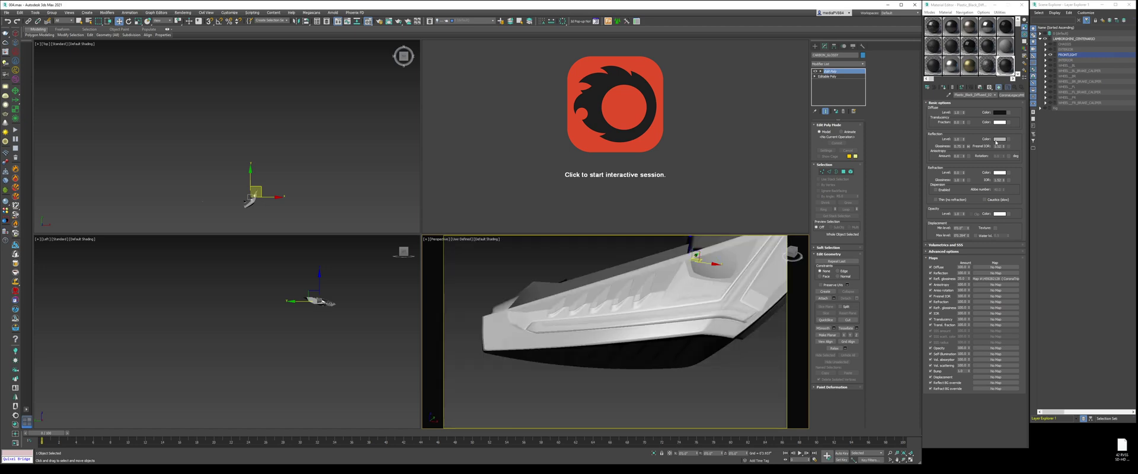
{"action": "left_click", "coordinate": [999, 139]}
{"action": "left_click_drag", "start_coordinate": [186, 27], "coordinate": [622, 115]}
{"action": "left_click_drag", "start_coordinate": [649, 159], "coordinate": [650, 158]}
{"action": "left_click", "coordinate": [654, 177]}
{"action": "double_click", "coordinate": [961, 146]}
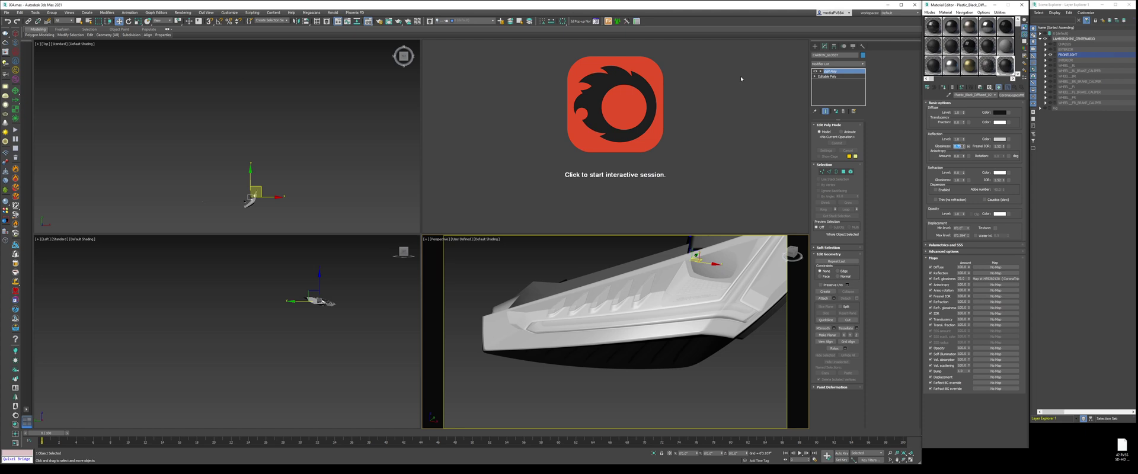
Start the Corona interactive render, clear the selection and compare the rendered headlight with the reference photo
{"action": "left_click", "coordinate": [635, 143]}
{"action": "middle_click_drag", "start_coordinate": [630, 324], "coordinate": [595, 363]}
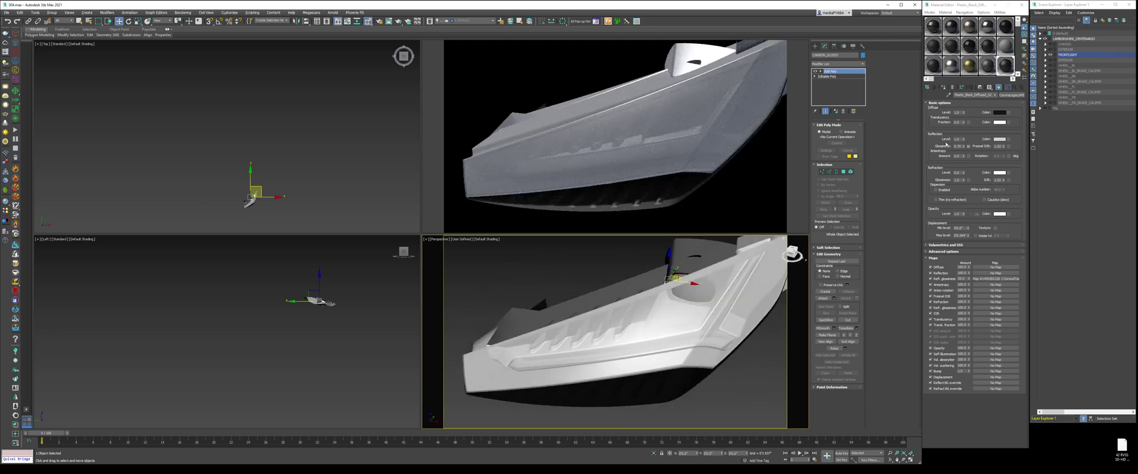
{"action": "left_click", "coordinate": [762, 398]}
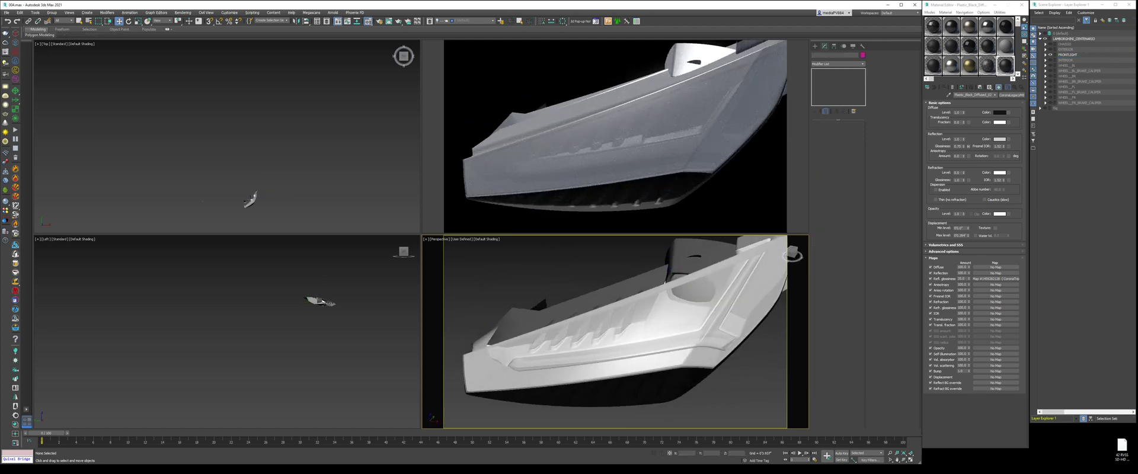
{"action": "key", "text": "alt+Tab"}
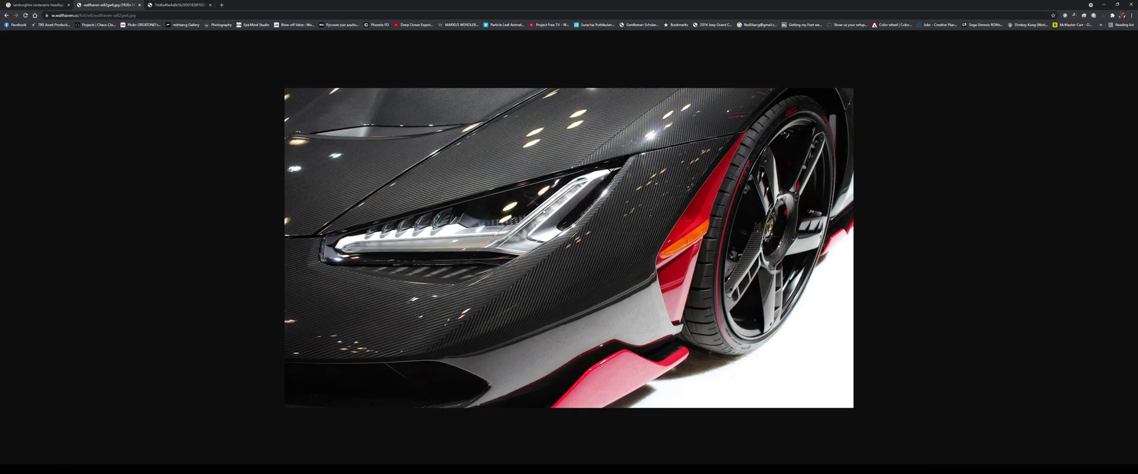
{"action": "key", "text": "alt+Tab"}
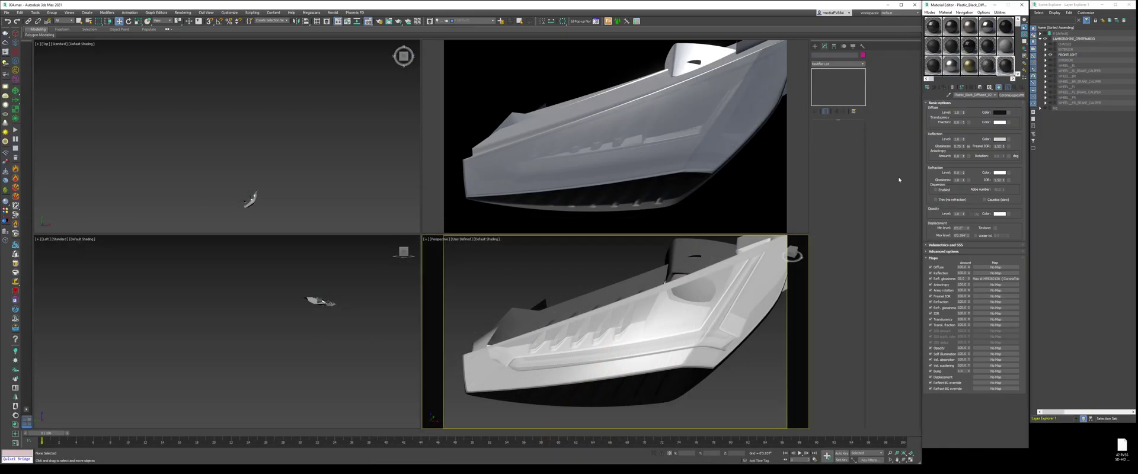
Change the material in the last sample slot to a CoronaLegacyMtl
{"action": "left_click", "coordinate": [1019, 75]}
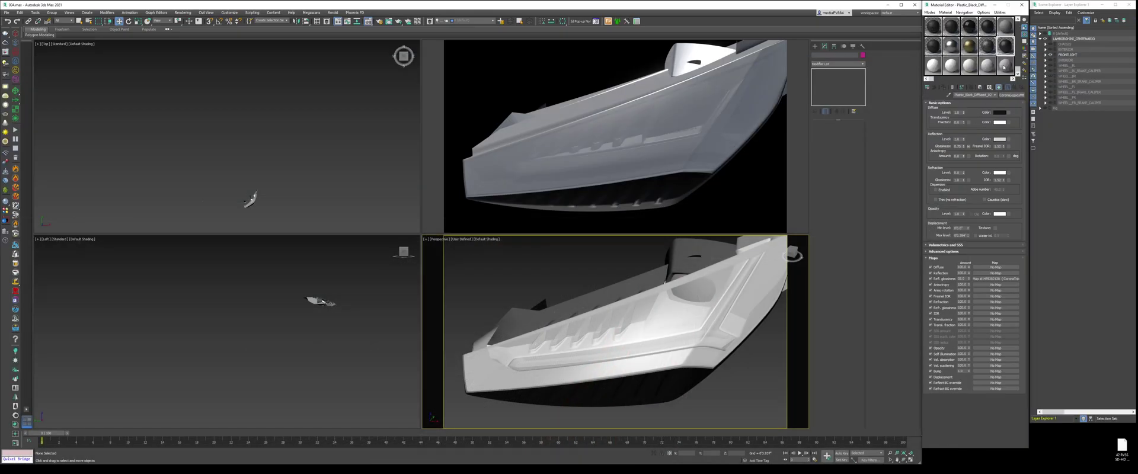
{"action": "left_click", "coordinate": [1006, 66]}
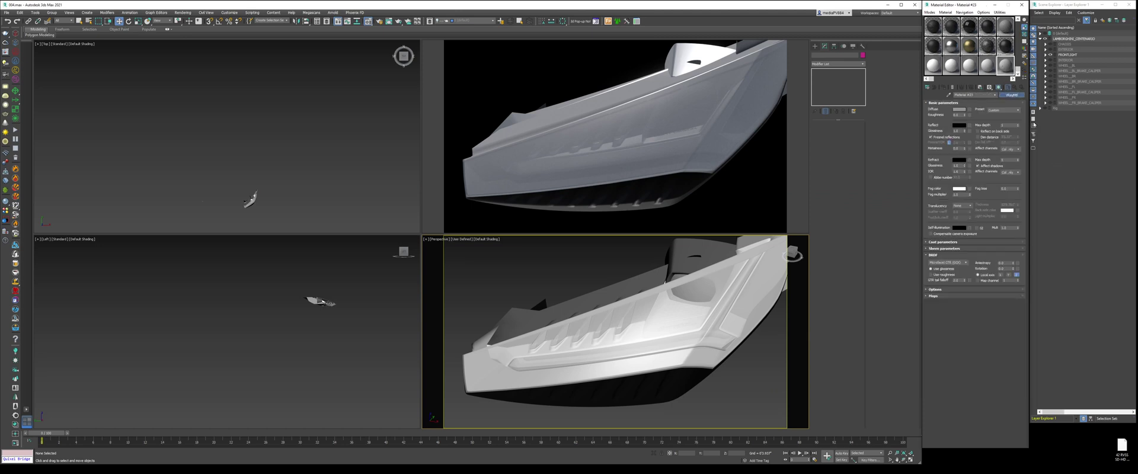
{"action": "left_click", "coordinate": [1012, 95]}
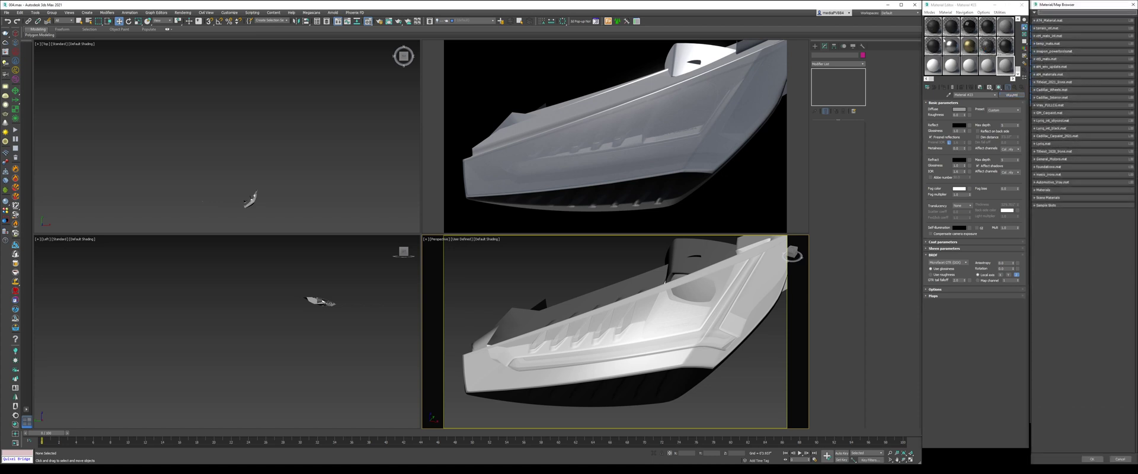
{"action": "left_click", "coordinate": [1045, 190]}
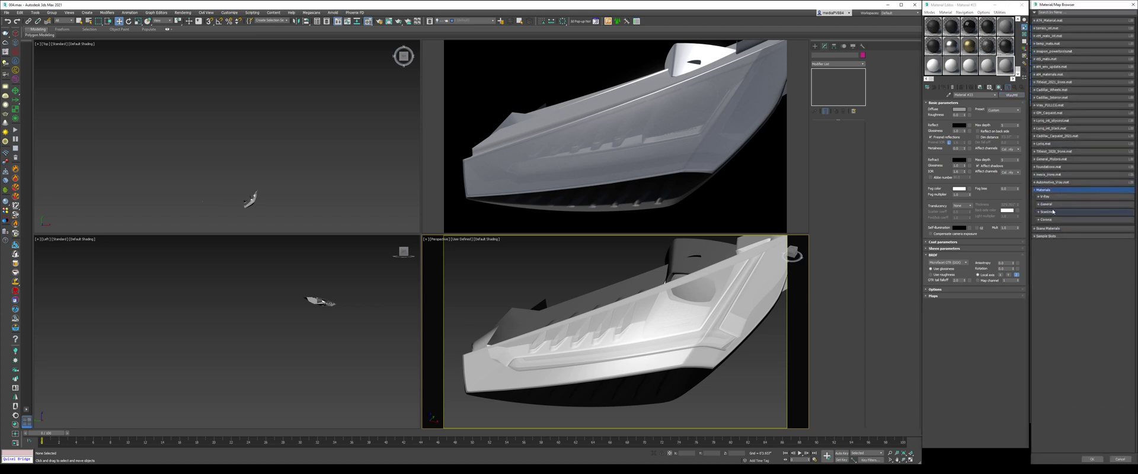
{"action": "left_click", "coordinate": [1050, 198]}
{"action": "left_click", "coordinate": [1050, 197]}
{"action": "left_click", "coordinate": [1046, 219]}
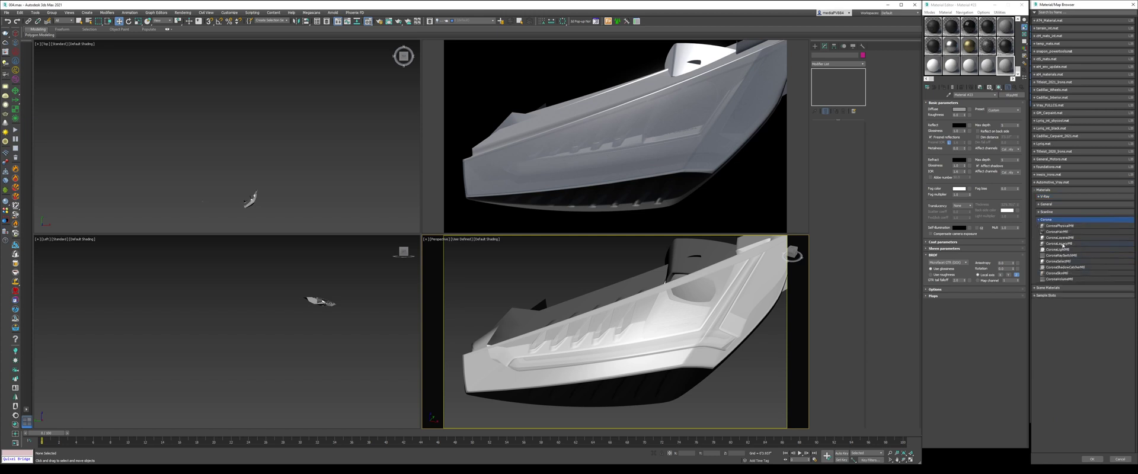
{"action": "double_click", "coordinate": [1064, 244]}
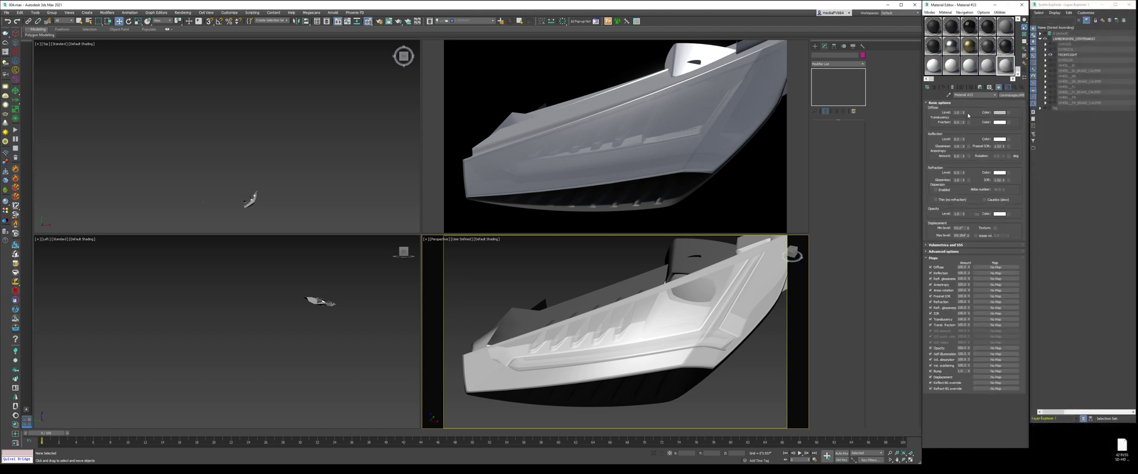
Set the new Corona material's diffuse colour to black and assign it to the headlight's outer glass
{"action": "left_click", "coordinate": [999, 113]}
{"action": "right_click", "coordinate": [680, 157]}
{"action": "left_click", "coordinate": [654, 178]}
{"action": "left_click", "coordinate": [751, 264]}
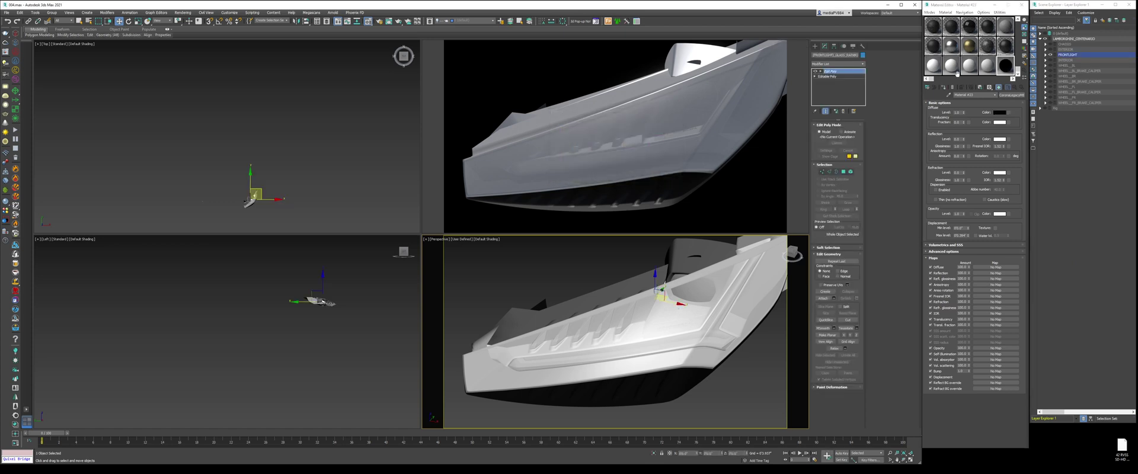
{"action": "left_click", "coordinate": [946, 87]}
{"action": "left_click", "coordinate": [729, 386]}
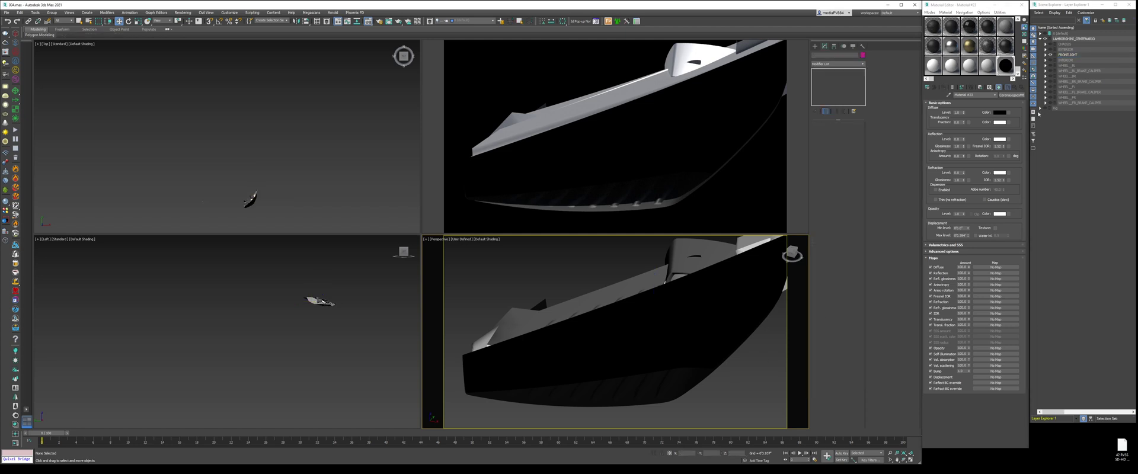
Raise the glass material's reflection level and set its refraction level to 1
{"action": "double_click", "coordinate": [957, 139]}
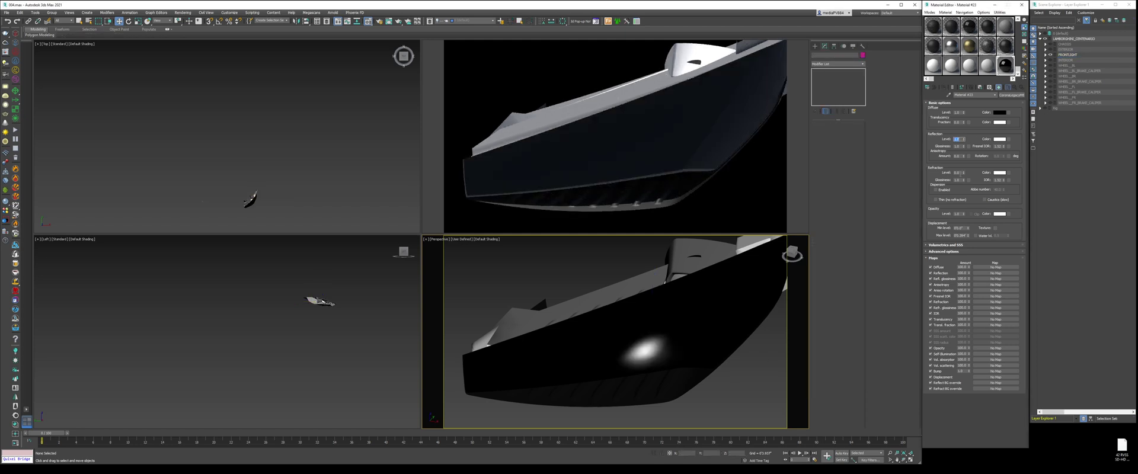
{"action": "double_click", "coordinate": [957, 173]}
{"action": "type", "text": "1"}
{"action": "key", "text": "Return"}
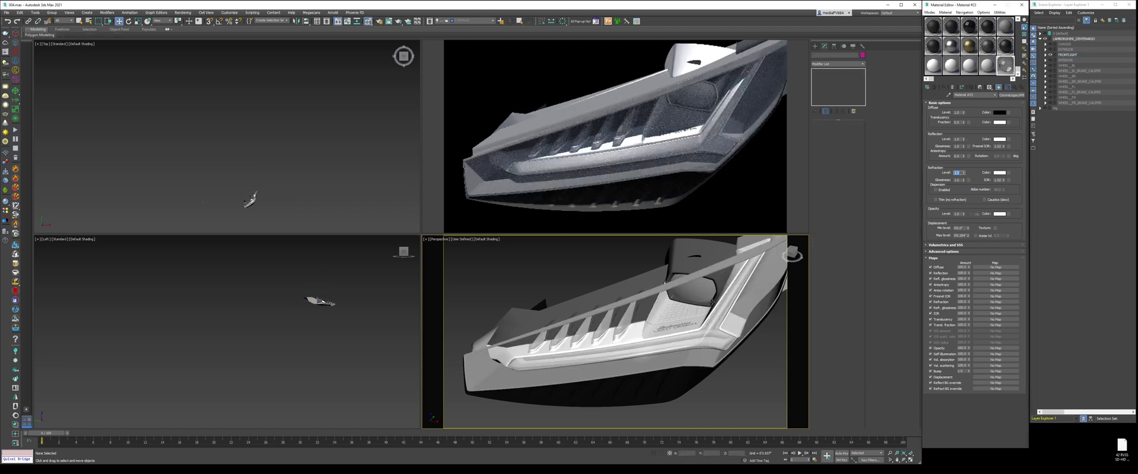
Inspect the headlight's glass geometry up close with edged faces and at vertex level, ending with nothing selected
{"action": "middle_click_drag", "start_coordinate": [708, 310], "coordinate": [694, 350], "text": "alt"}
{"action": "key", "text": "F4"}
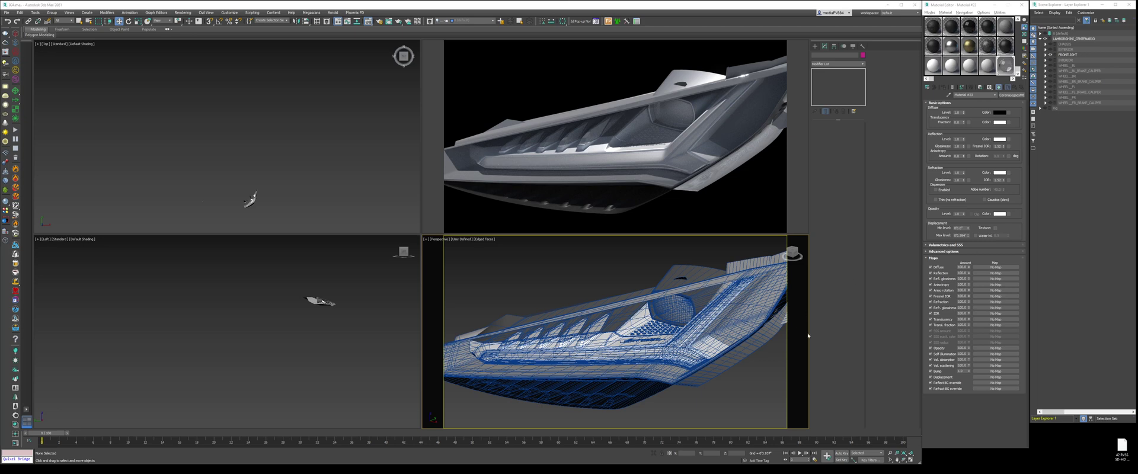
{"action": "middle_click_drag", "start_coordinate": [713, 347], "coordinate": [602, 330]}
{"action": "left_click", "coordinate": [676, 348]}
{"action": "scroll", "coordinate": [720, 348], "scroll_direction": "up", "scroll_amount": 10}
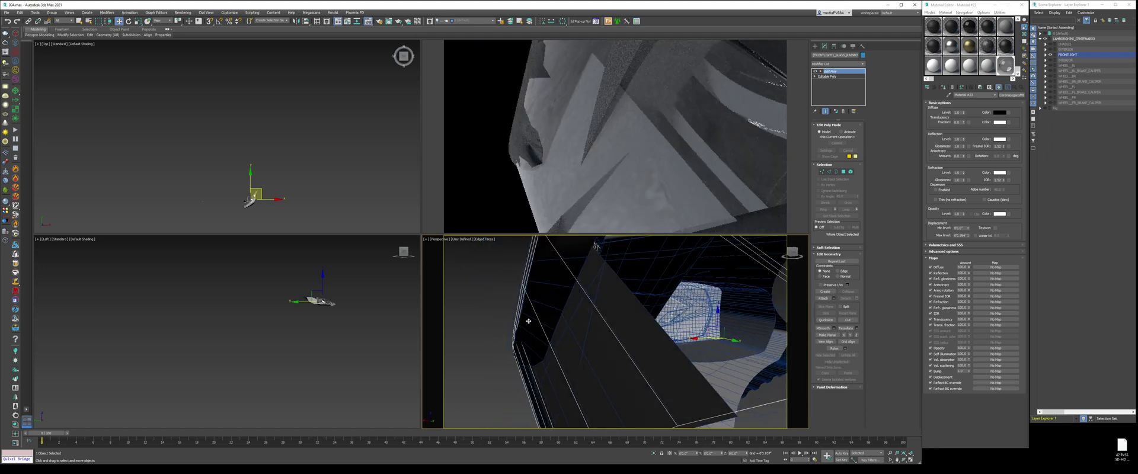
{"action": "key", "text": "1"}
{"action": "left_click_drag", "start_coordinate": [735, 342], "coordinate": [754, 360]}
{"action": "middle_click_drag", "start_coordinate": [754, 361], "coordinate": [646, 335], "text": "alt"}
{"action": "scroll", "coordinate": [720, 359], "scroll_direction": "down", "scroll_amount": 8}
{"action": "key", "text": "1"}
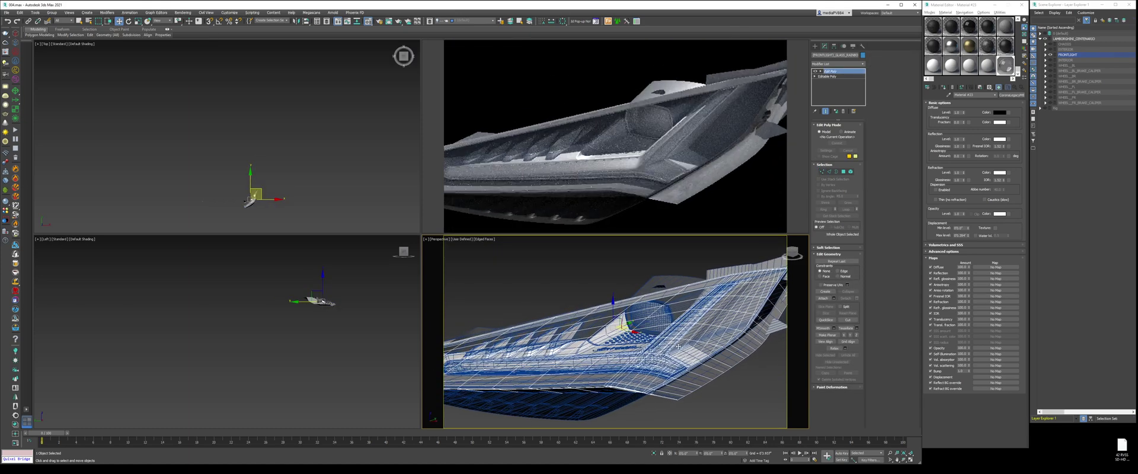
{"action": "scroll", "coordinate": [603, 357], "scroll_direction": "down", "scroll_amount": 4}
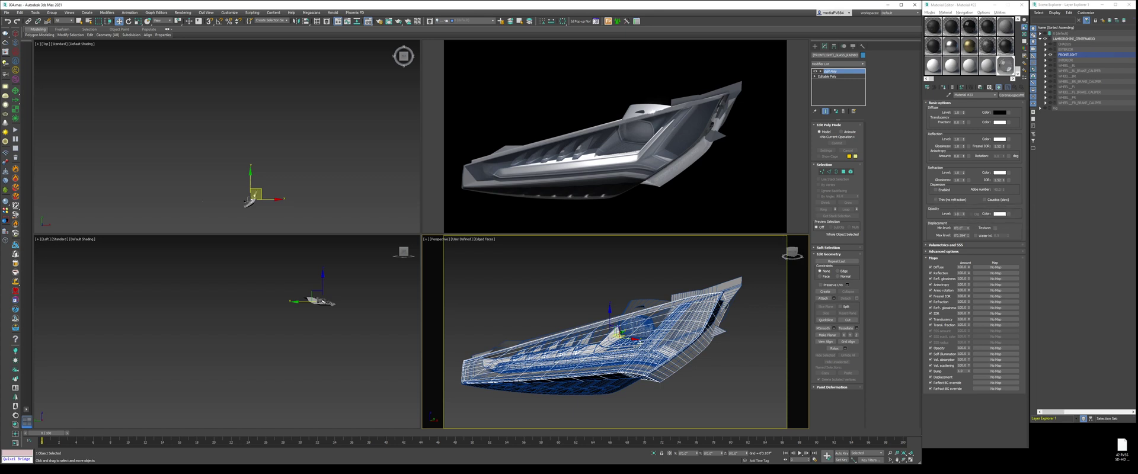
{"action": "middle_click_drag", "start_coordinate": [656, 354], "coordinate": [675, 355]}
{"action": "right_click", "coordinate": [705, 326]}
{"action": "left_click", "coordinate": [730, 310]}
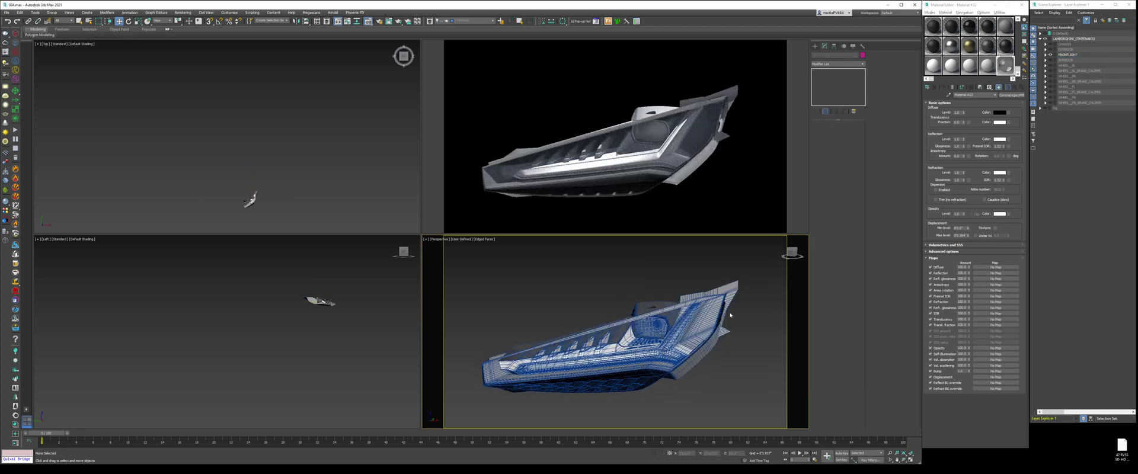
Check the headlight photo in the browser and select the inner glass part of the front light
{"action": "left_click", "coordinate": [10, 469]}
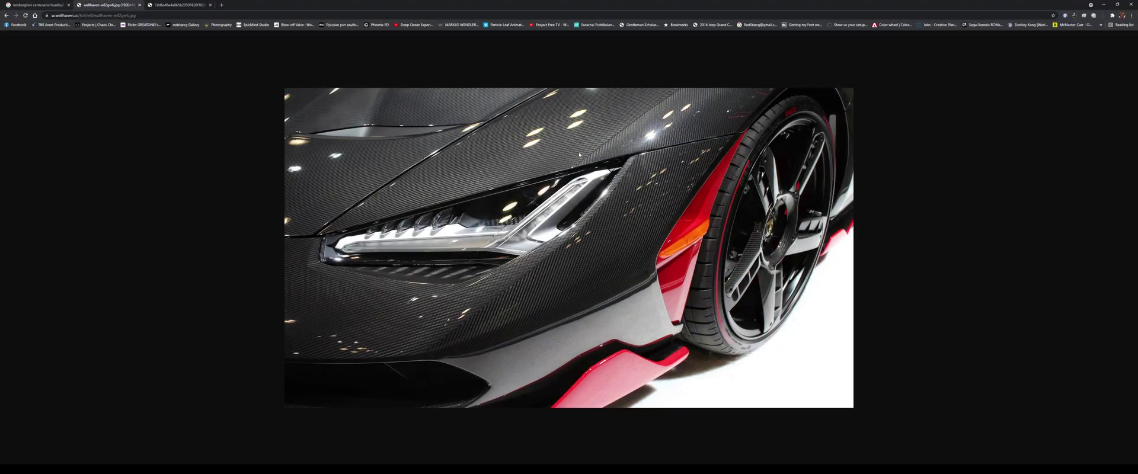
{"action": "key", "text": "alt+Tab"}
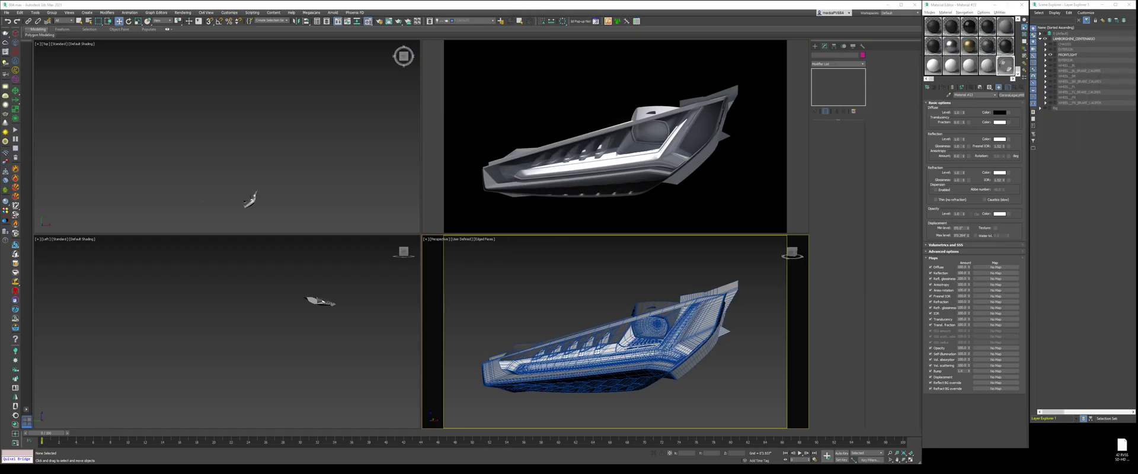
{"action": "scroll", "coordinate": [693, 337], "scroll_direction": "up", "scroll_amount": 3}
{"action": "left_click", "coordinate": [694, 337]}
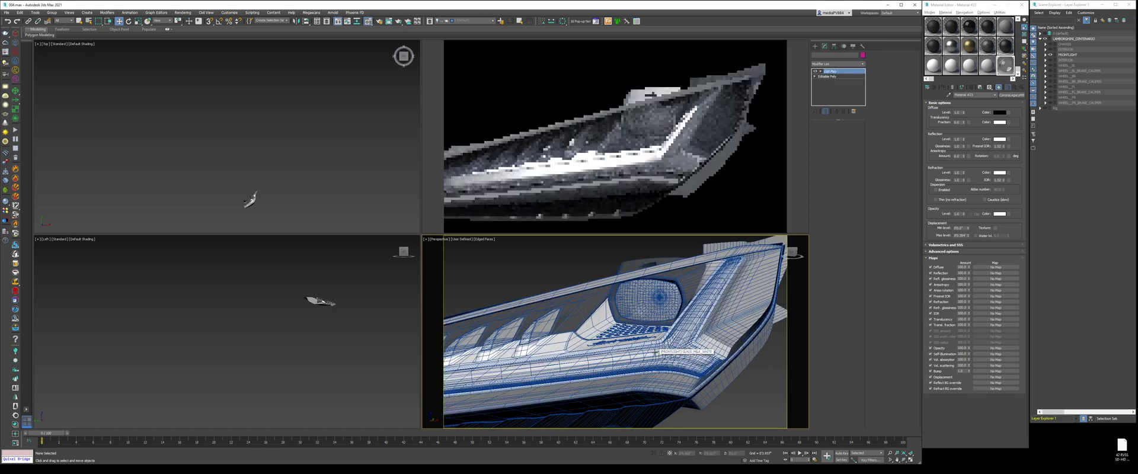
{"action": "middle_click_drag", "start_coordinate": [693, 336], "coordinate": [661, 348], "text": "alt"}
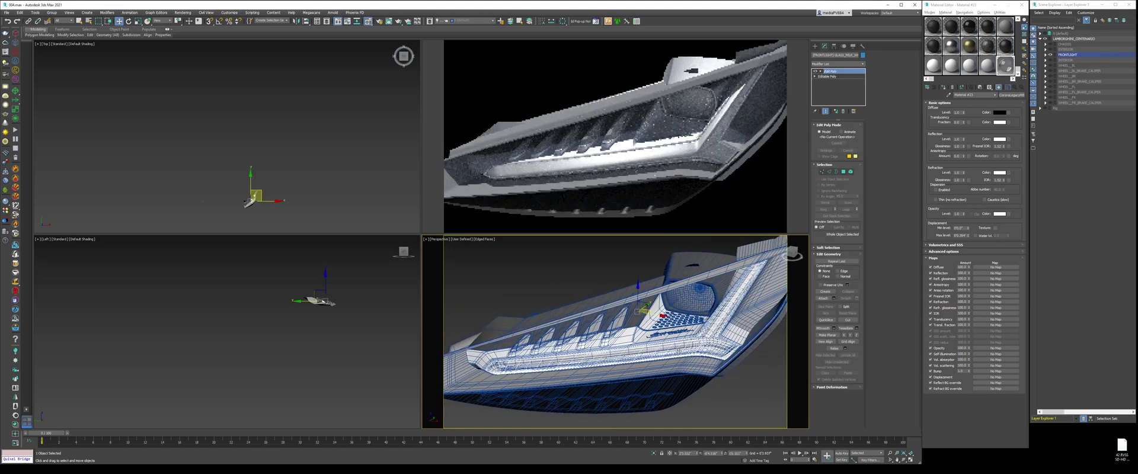
Duplicate the clear glass material into the neighbouring sample slot and name the frosted version Glass_Frost
{"action": "left_click", "coordinate": [988, 64]}
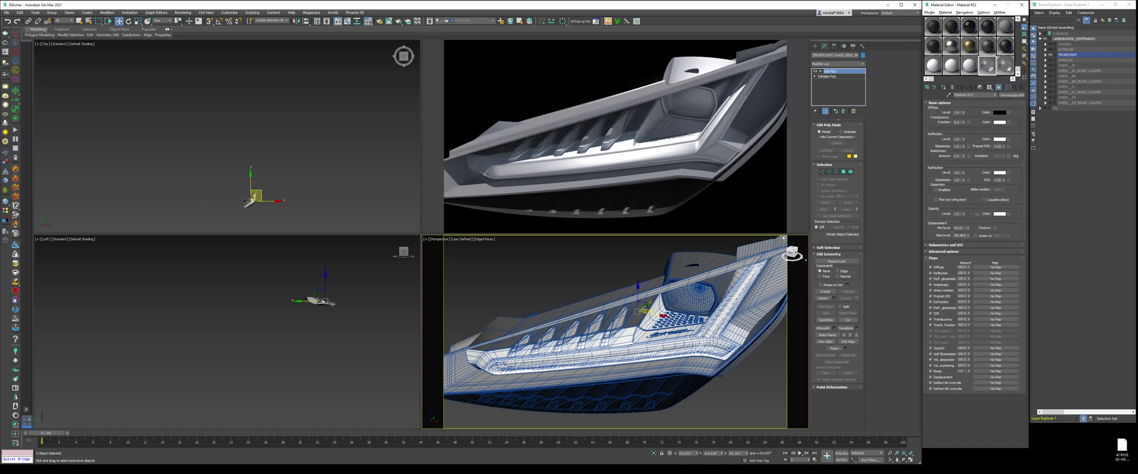
{"action": "left_click", "coordinate": [1005, 66]}
{"action": "double_click", "coordinate": [977, 96]}
{"action": "type", "text": "Glass_Frost"}
{"action": "left_click", "coordinate": [988, 70]}
{"action": "double_click", "coordinate": [972, 95]}
{"action": "type", "text": "Gl"}
Assign Glass_Frost to the selected inner glass part and adjust the material's refraction glossiness
{"action": "left_click", "coordinate": [943, 88]}
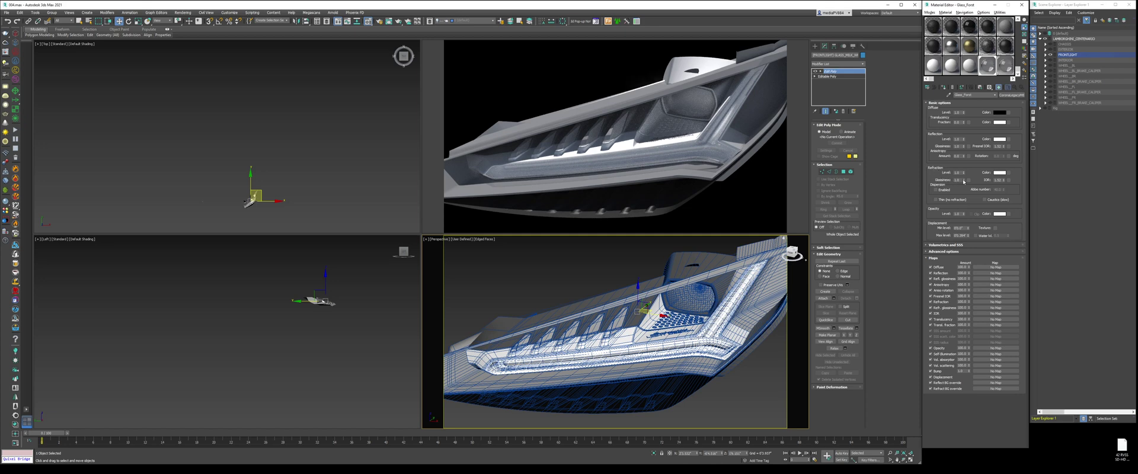
{"action": "double_click", "coordinate": [956, 180]}
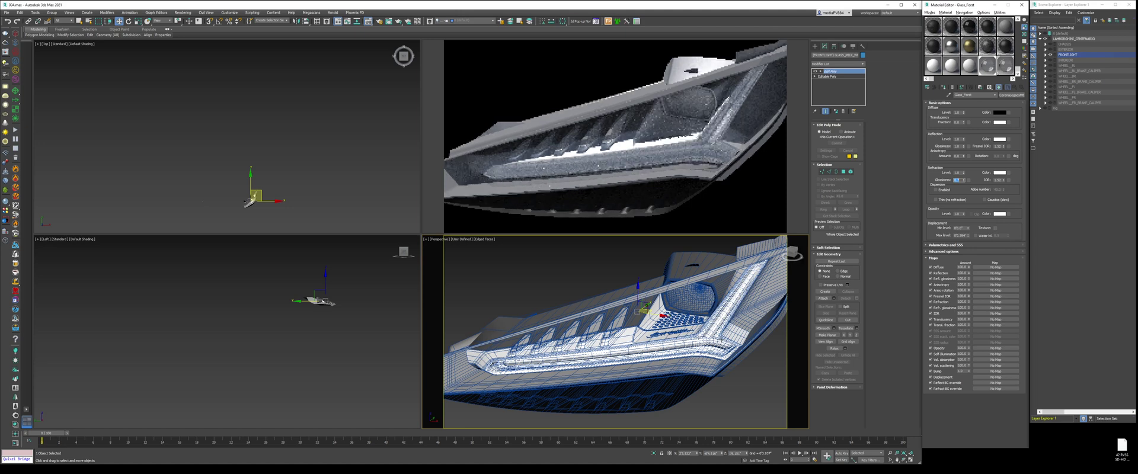
Select the headlight's long inner light strip, give it the existing clear glass material and hide the strip
{"action": "middle_click_drag", "start_coordinate": [652, 337], "coordinate": [659, 319], "text": "alt"}
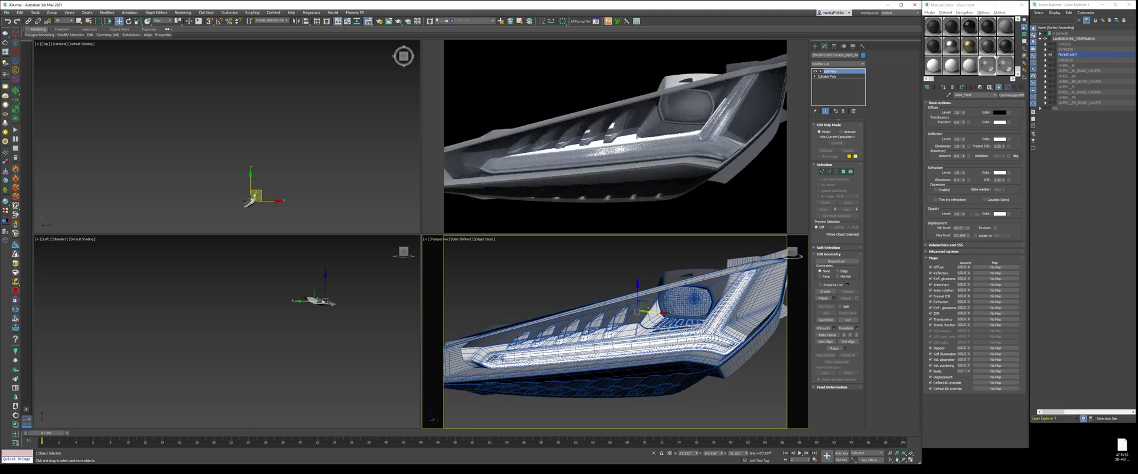
{"action": "left_click", "coordinate": [714, 337]}
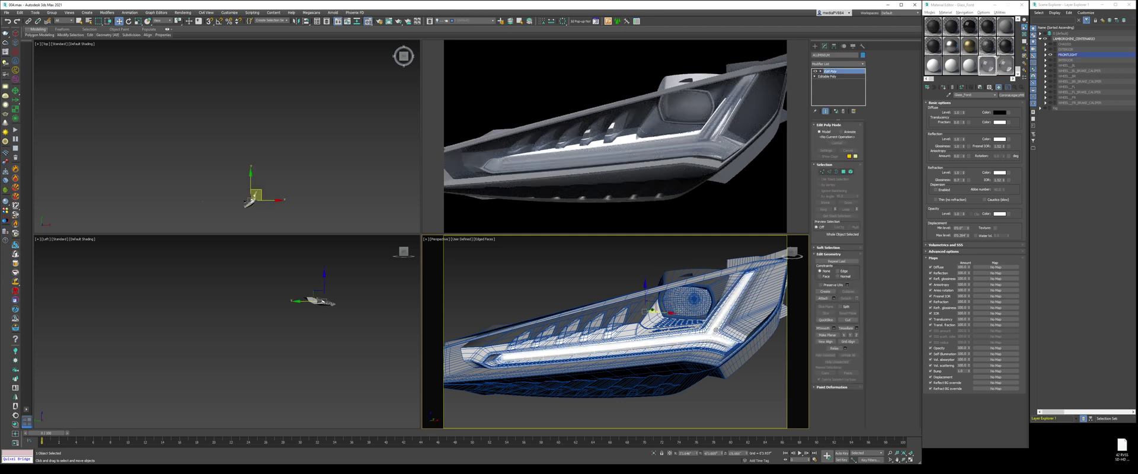
{"action": "left_click", "coordinate": [1004, 64]}
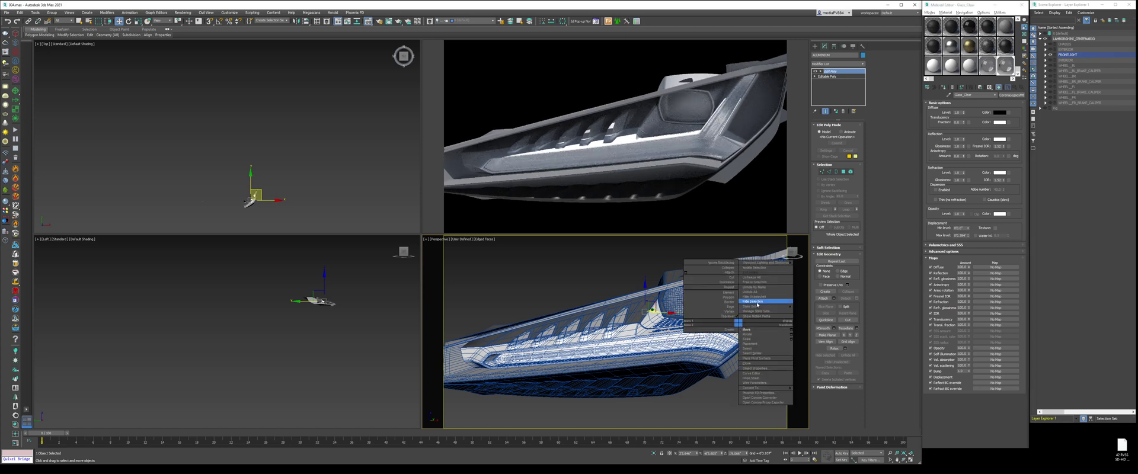
Select the chrome reflector part and assign it a new CoronaLegacyMtl named Reflector_Base
{"action": "left_click", "coordinate": [707, 338]}
{"action": "mouse_move", "coordinate": [707, 338]}
{"action": "middle_mouse_down", "text": "alt"}
{"action": "mouse_move", "coordinate": [724, 349]}
{"action": "mouse_move", "coordinate": [687, 341]}
{"action": "middle_mouse_up", "text": "alt"}
{"action": "scroll", "coordinate": [709, 344], "scroll_direction": "down", "scroll_amount": 2}
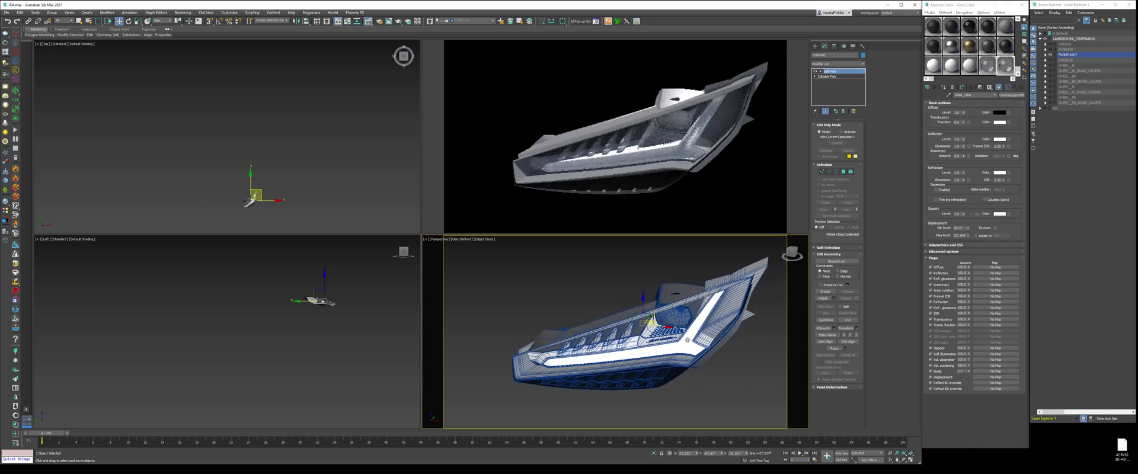
{"action": "left_click", "coordinate": [970, 65]}
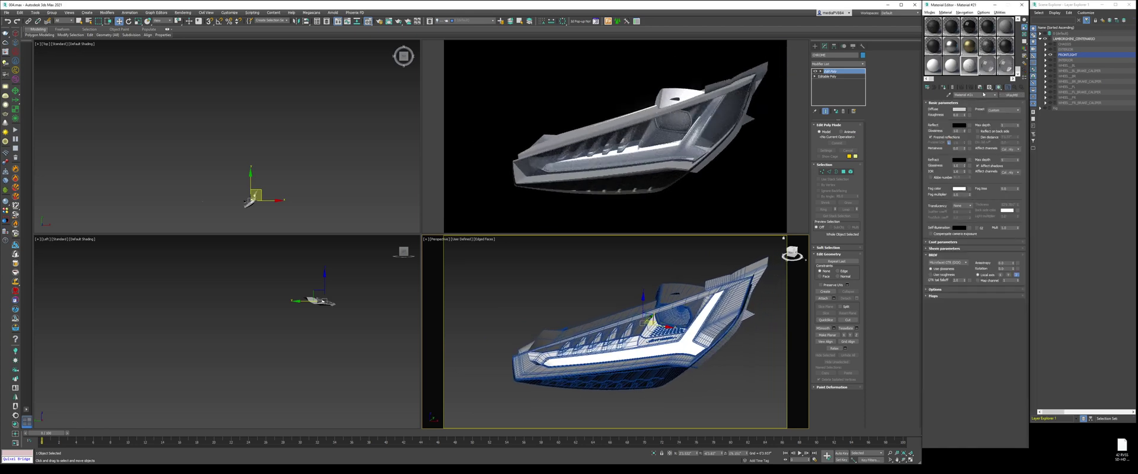
{"action": "left_click", "coordinate": [1015, 96]}
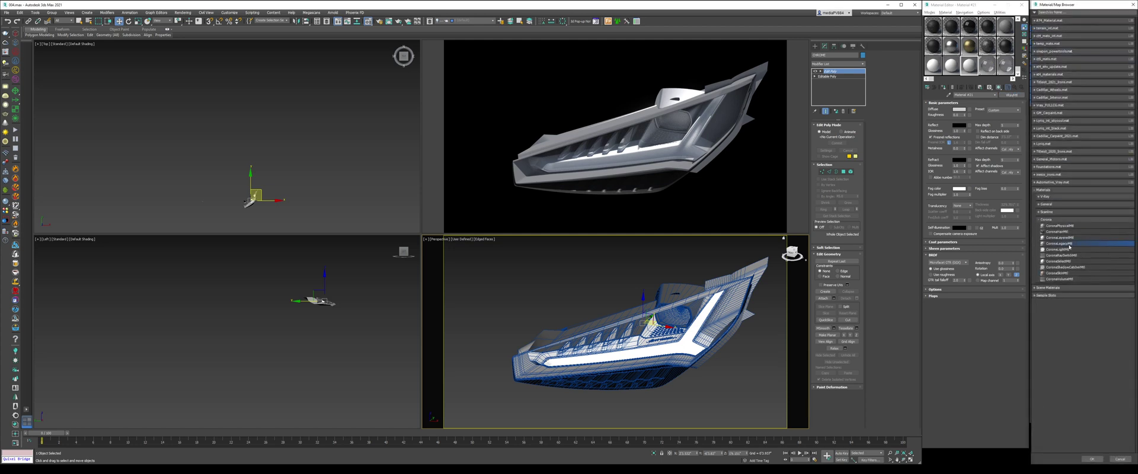
{"action": "double_click", "coordinate": [1069, 245]}
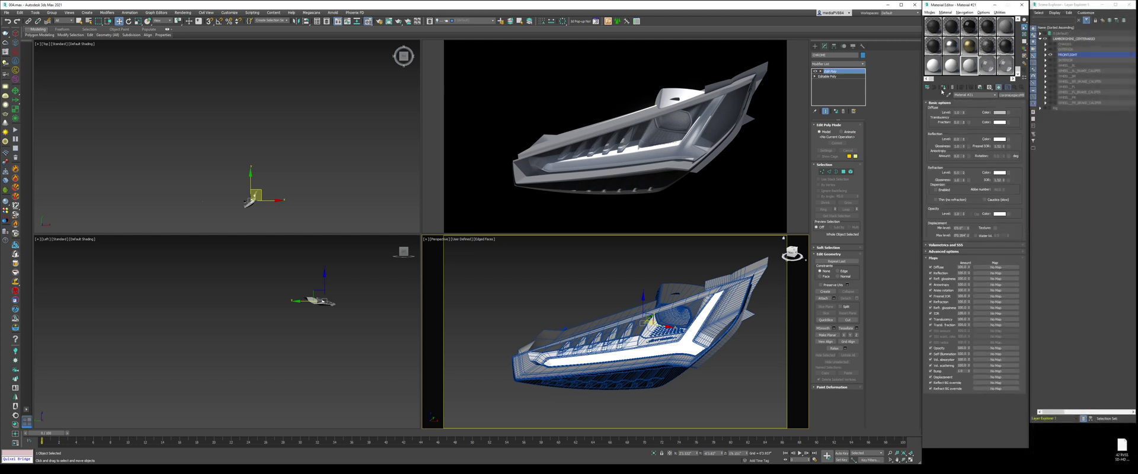
{"action": "left_click", "coordinate": [942, 88]}
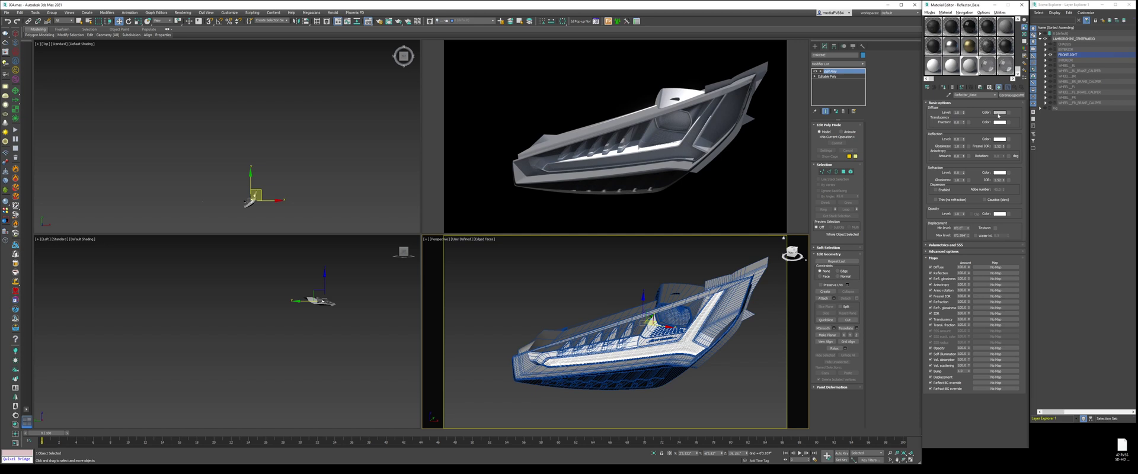
Set Reflector_Base's diffuse colour to a near-black grey and its reflection Fresnel IOR to 8
{"action": "left_click", "coordinate": [1001, 112]}
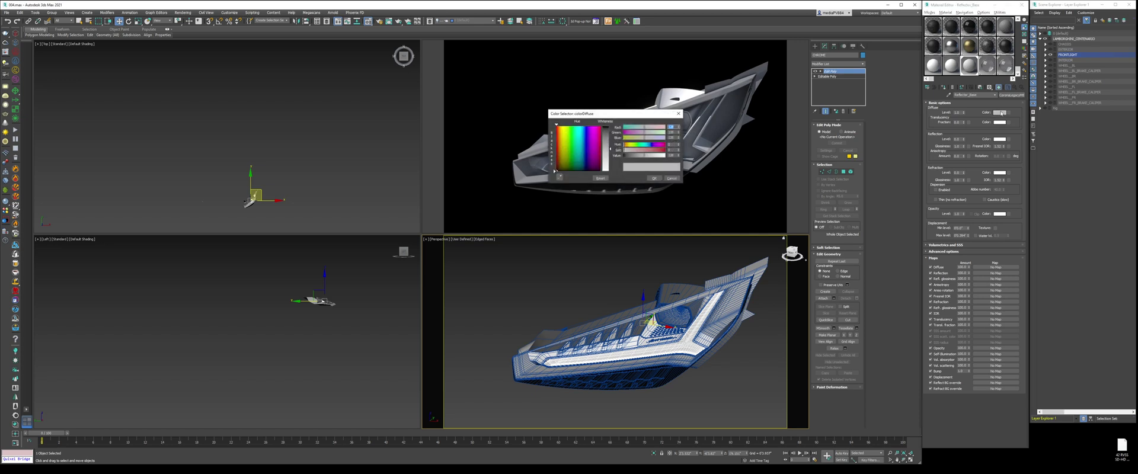
{"action": "type", "text": "1.0"}
{"action": "key", "text": "Return"}
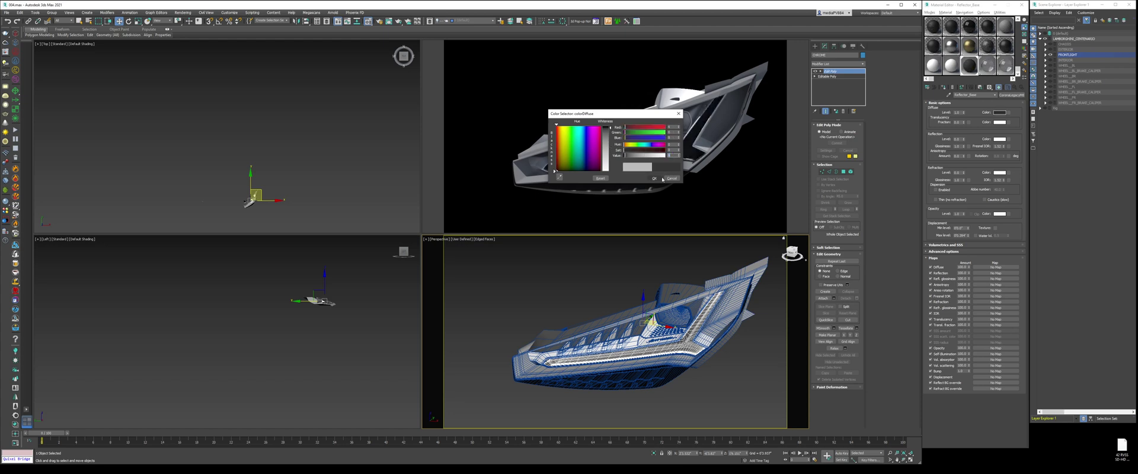
{"action": "left_click", "coordinate": [655, 178]}
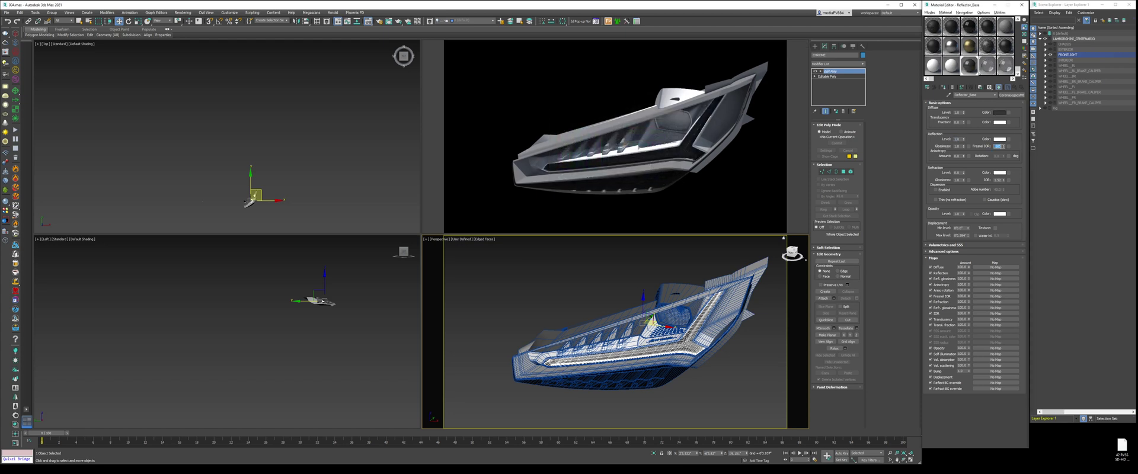
{"action": "type", "text": "8"}
{"action": "key", "text": "Return"}
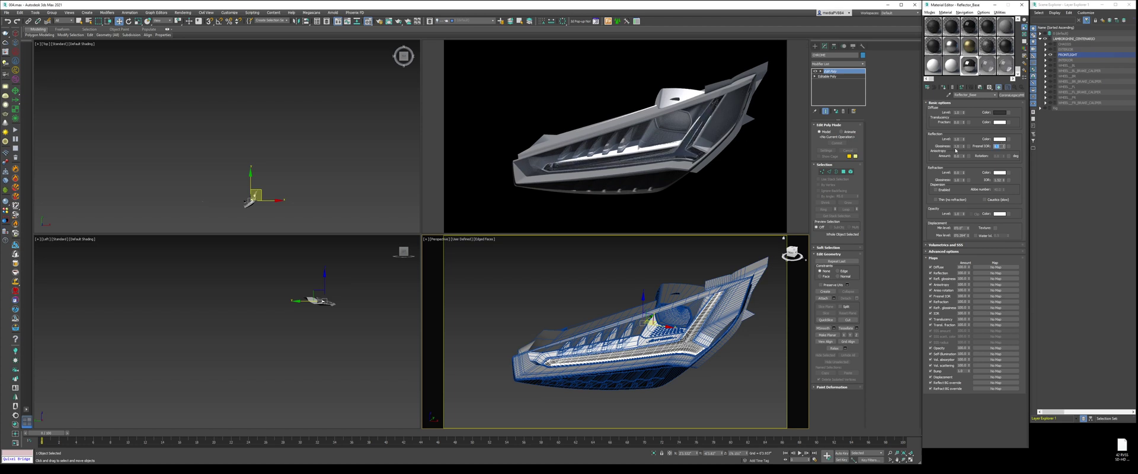
Set Reflector_Base's reflection glossiness to 0.7, raise its Fresnel IOR and fine-tune the dark diffuse colour's value
{"action": "type", "text": "0.7"}
{"action": "key", "text": "Return"}
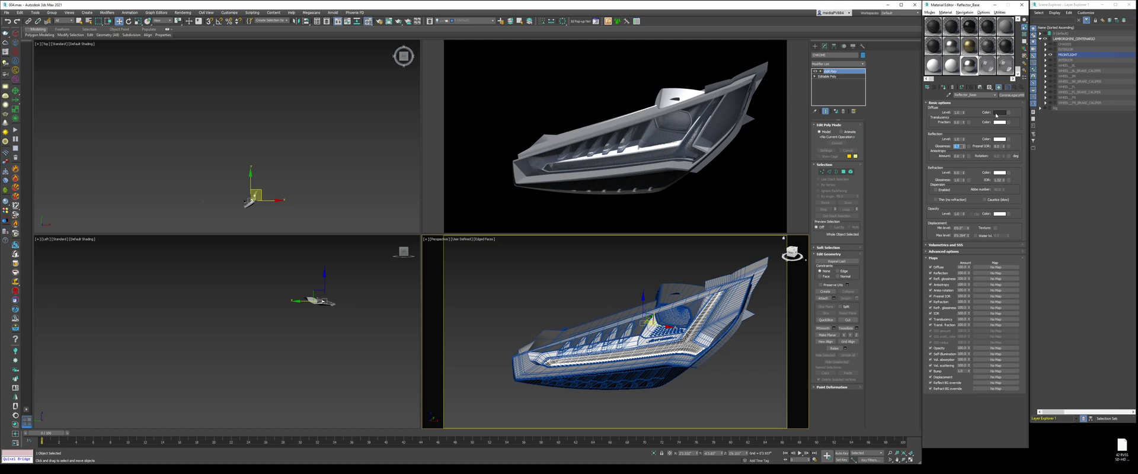
{"action": "key", "text": "Tab"}
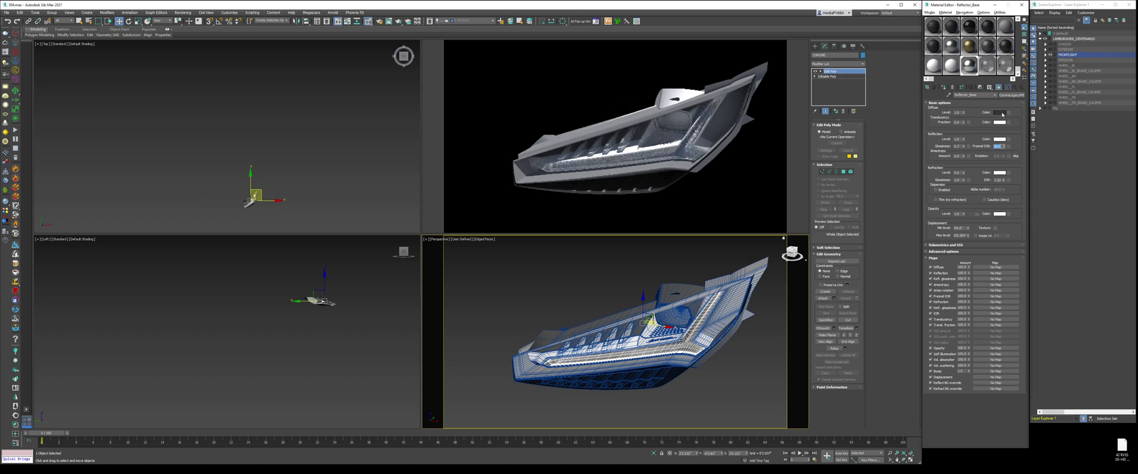
{"action": "left_click", "coordinate": [1001, 113]}
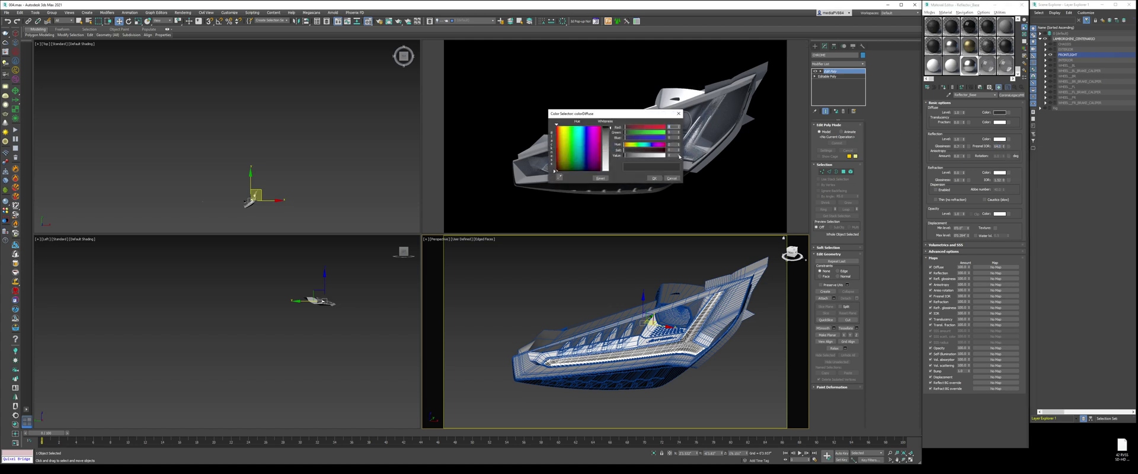
{"action": "left_click", "coordinate": [679, 156]}
{"action": "left_click", "coordinate": [655, 178]}
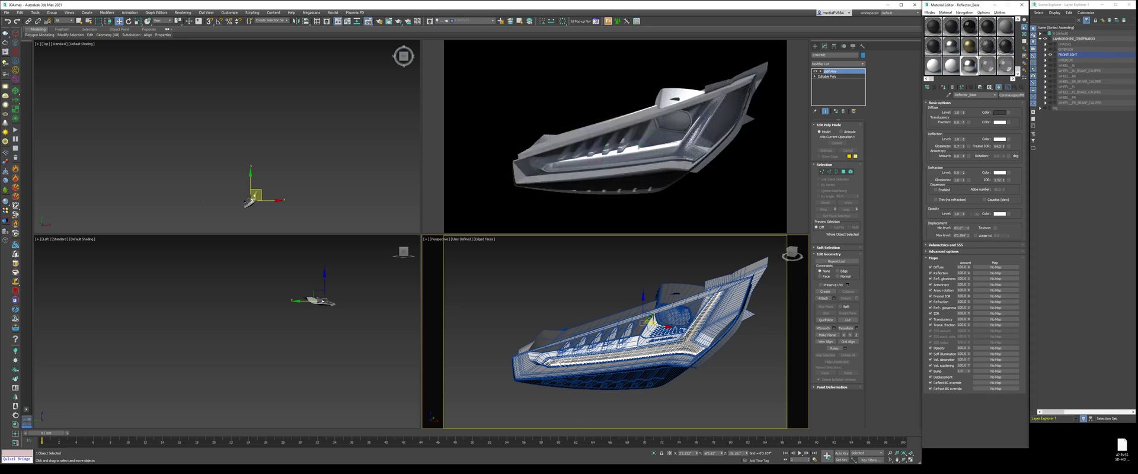
Convert Reflector_Base into a Corona layered material with the existing material as the base layer
{"action": "mouse_move", "coordinate": [646, 332]}
{"action": "middle_mouse_down", "text": "alt"}
{"action": "mouse_move", "coordinate": [601, 308]}
{"action": "mouse_move", "coordinate": [655, 317]}
{"action": "middle_mouse_up", "text": "alt"}
{"action": "scroll", "coordinate": [665, 350], "scroll_direction": "up", "scroll_amount": 4}
{"action": "key", "text": "F4"}
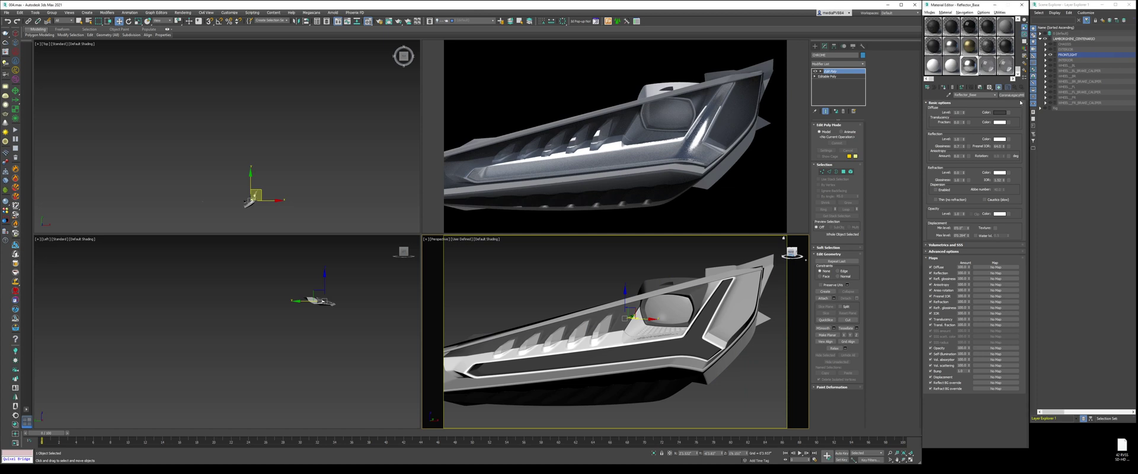
{"action": "left_click", "coordinate": [1017, 96]}
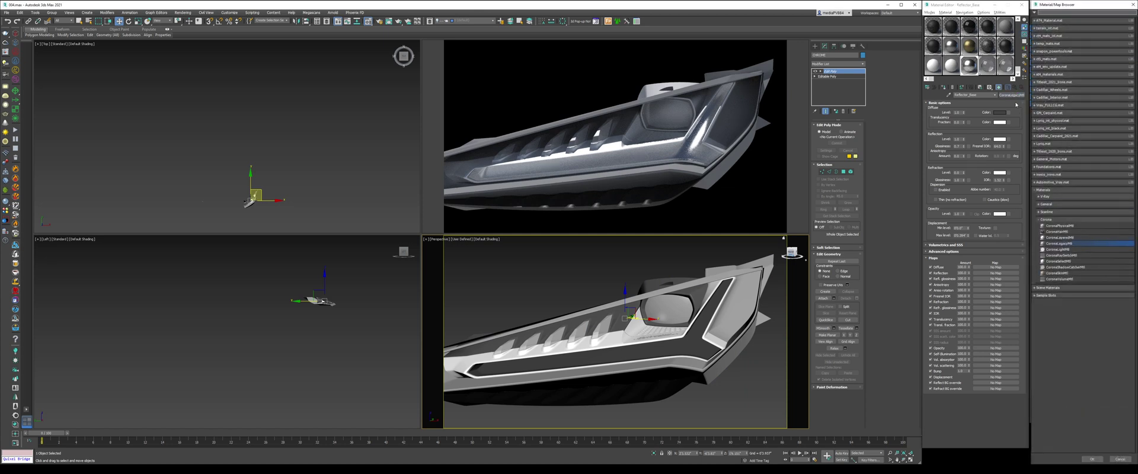
{"action": "double_click", "coordinate": [1063, 238]}
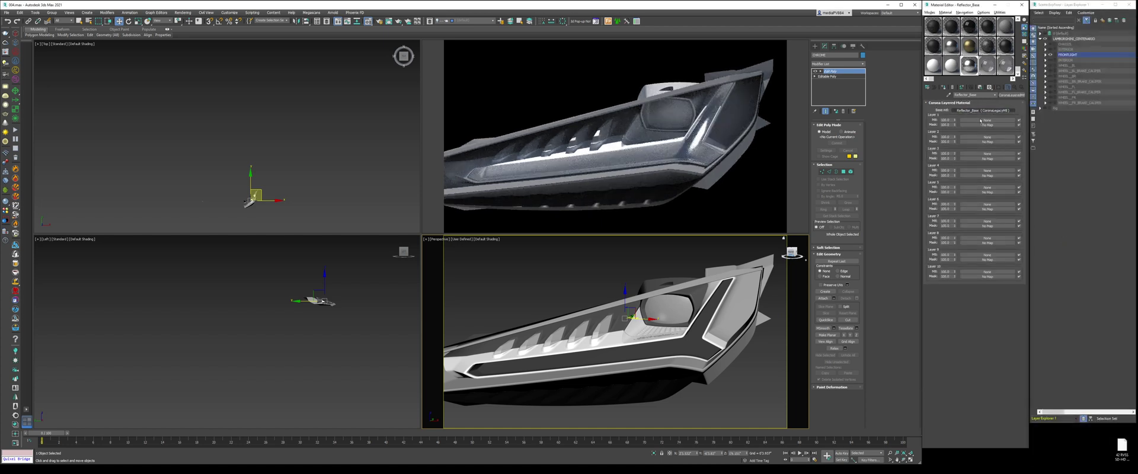
Copy the base material into layer 1, rename the copy and adjust its reflection glossiness
{"action": "left_click_drag", "start_coordinate": [981, 120], "coordinate": [985, 121]}
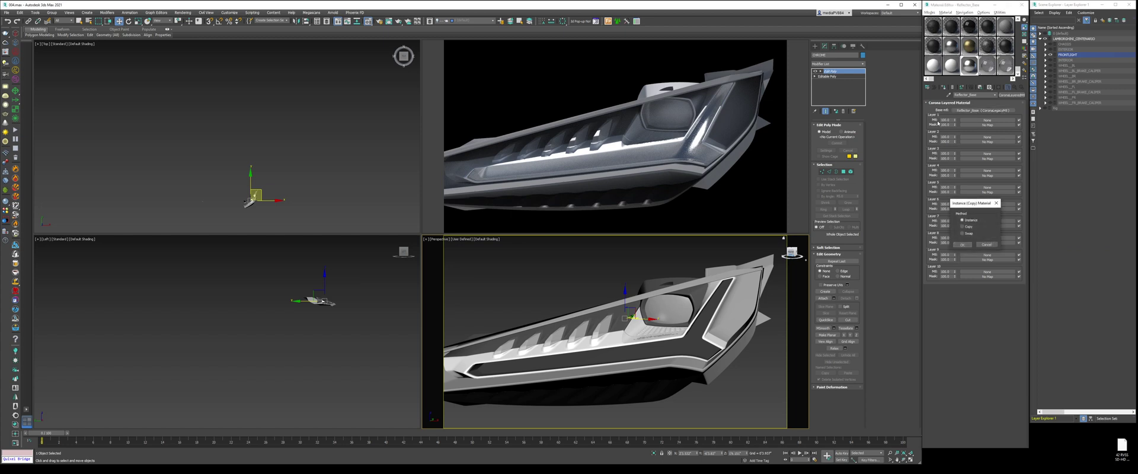
{"action": "left_click", "coordinate": [963, 244]}
{"action": "left_click", "coordinate": [987, 120]}
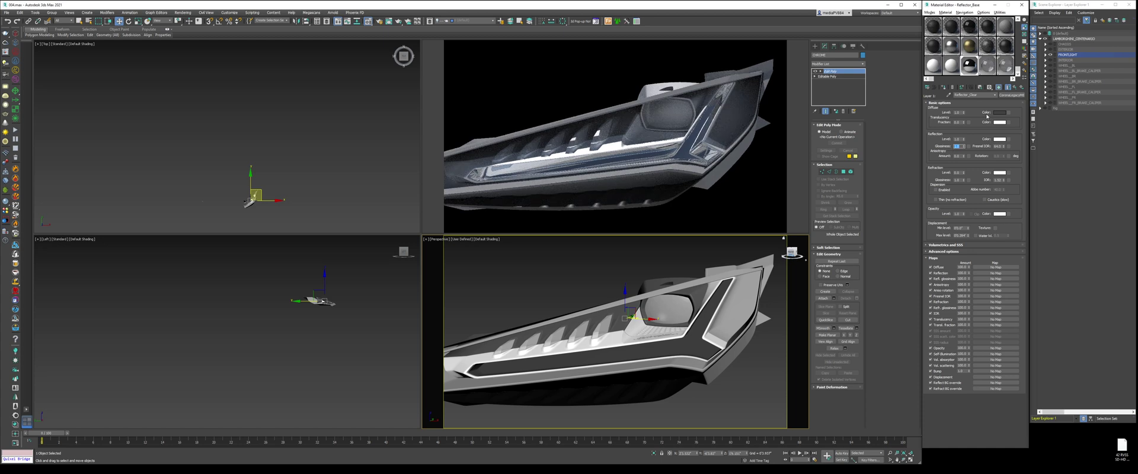
{"action": "left_click", "coordinate": [1015, 88]}
Add a Falloff map as the layer 1 mask, set its type to Fresnel and edit its index of refraction
{"action": "left_click", "coordinate": [988, 125]}
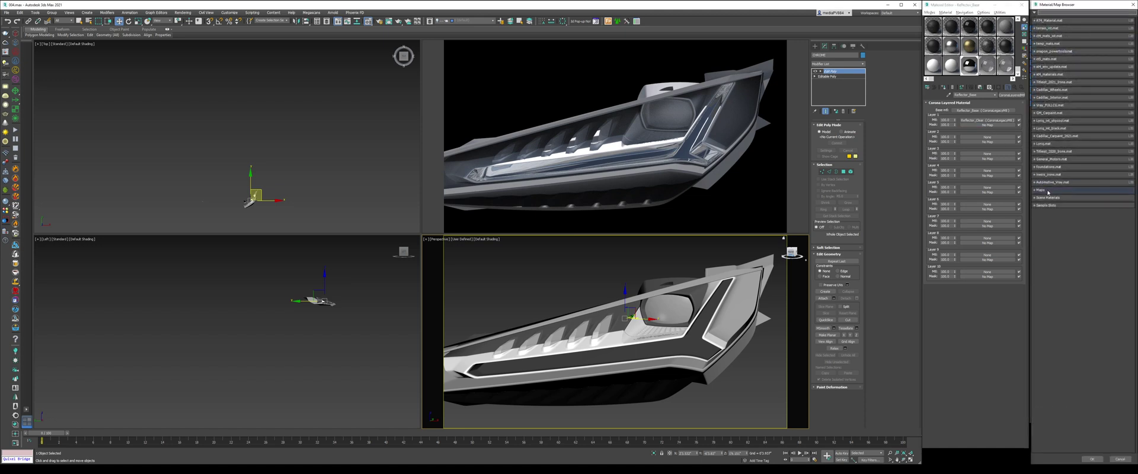
{"action": "left_click", "coordinate": [1048, 190]}
{"action": "left_click", "coordinate": [1048, 196]}
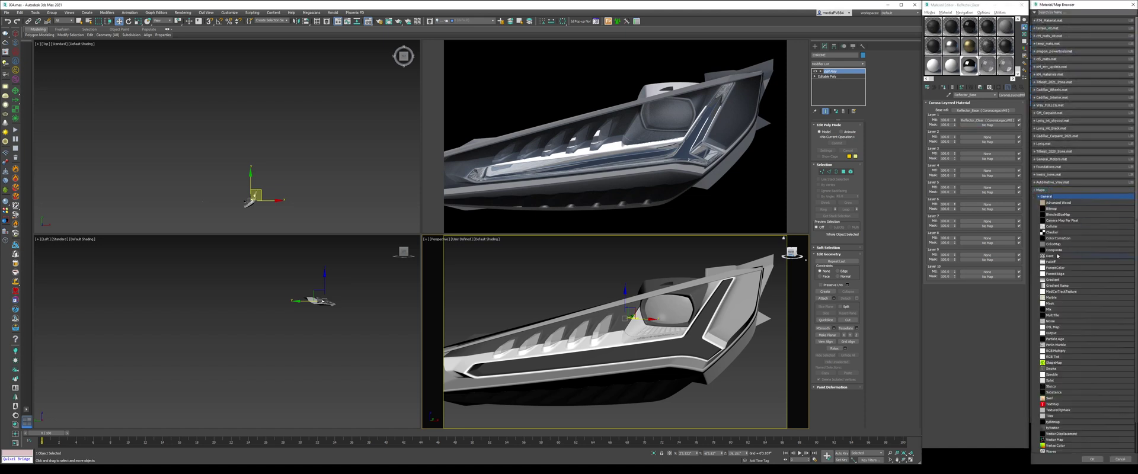
{"action": "double_click", "coordinate": [1050, 262]}
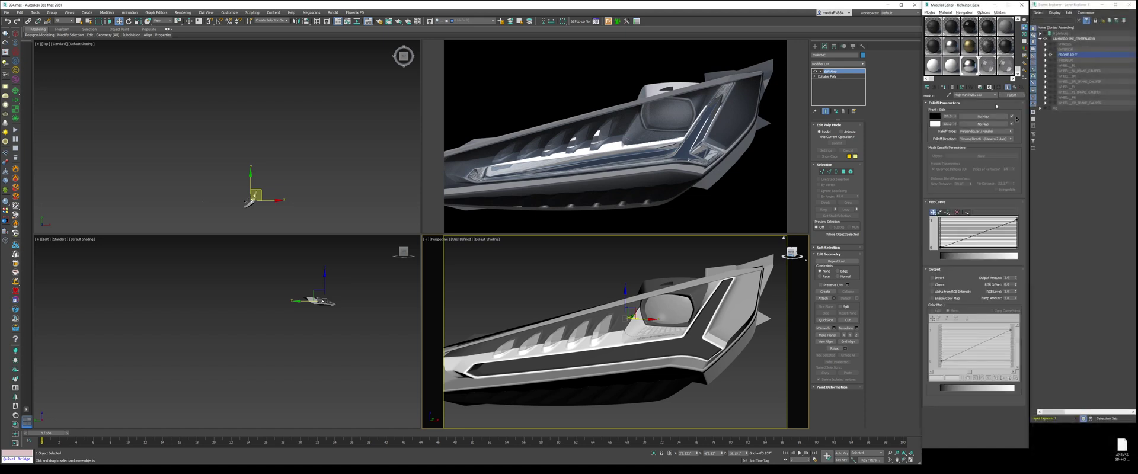
{"action": "left_click", "coordinate": [983, 131]}
{"action": "left_click", "coordinate": [978, 144]}
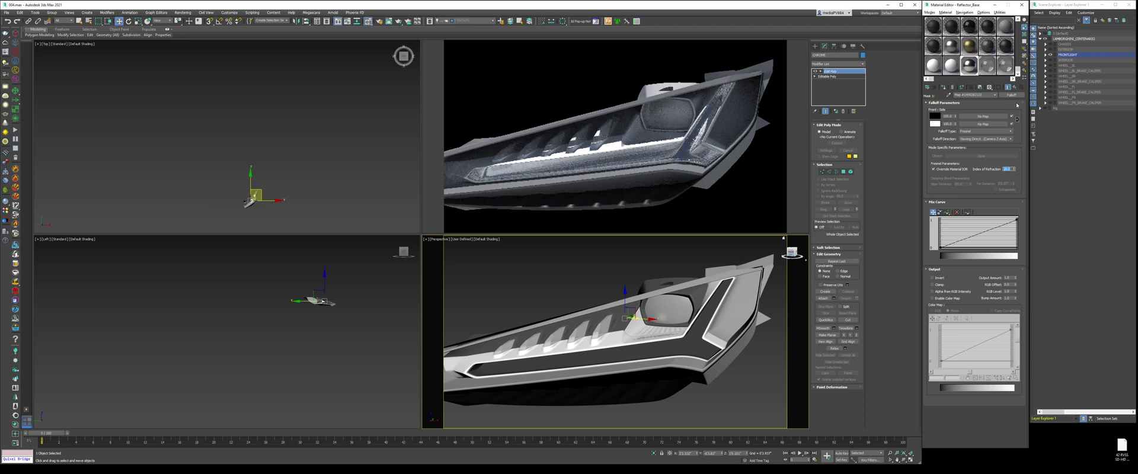
{"action": "left_click", "coordinate": [1016, 89]}
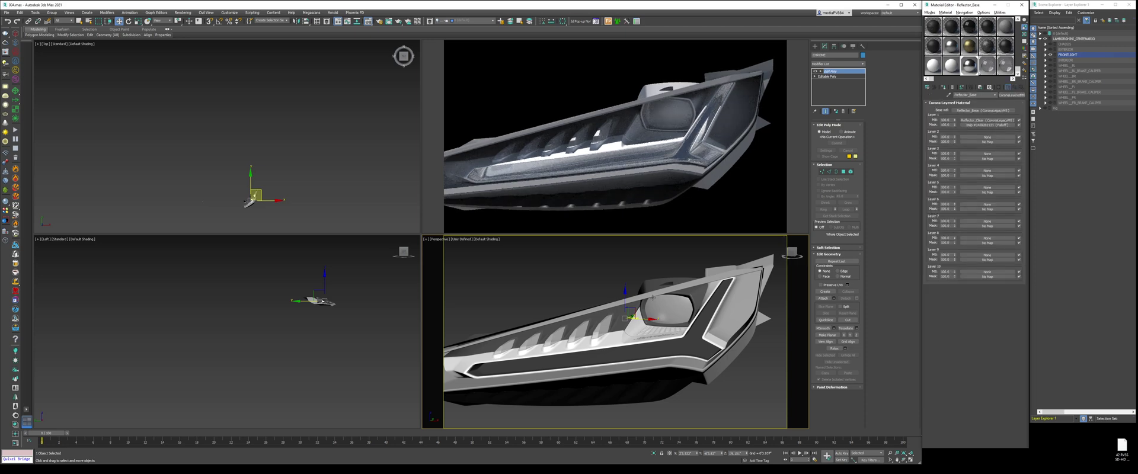
Inspect the reflector up close around the LIGHT DESIGN lettering and look through the existing chrome and layered sample materials
{"action": "scroll", "coordinate": [651, 335], "scroll_direction": "up", "scroll_amount": 3}
{"action": "scroll", "coordinate": [650, 335], "scroll_direction": "up", "scroll_amount": 2}
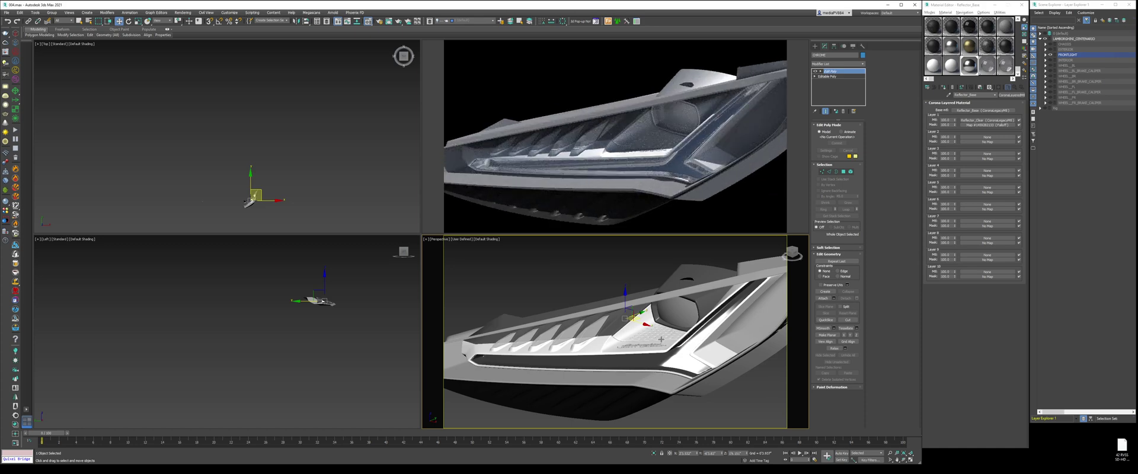
{"action": "mouse_move", "coordinate": [662, 338]}
{"action": "middle_mouse_down", "text": "alt"}
{"action": "mouse_move", "coordinate": [670, 349]}
{"action": "mouse_move", "coordinate": [665, 341]}
{"action": "middle_mouse_up", "text": "alt"}
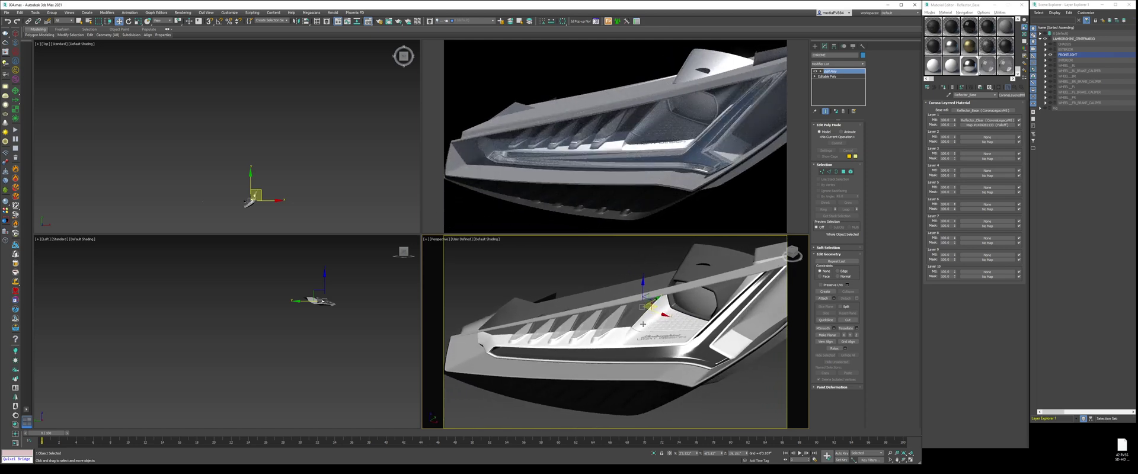
{"action": "scroll", "coordinate": [643, 324], "scroll_direction": "up", "scroll_amount": 3}
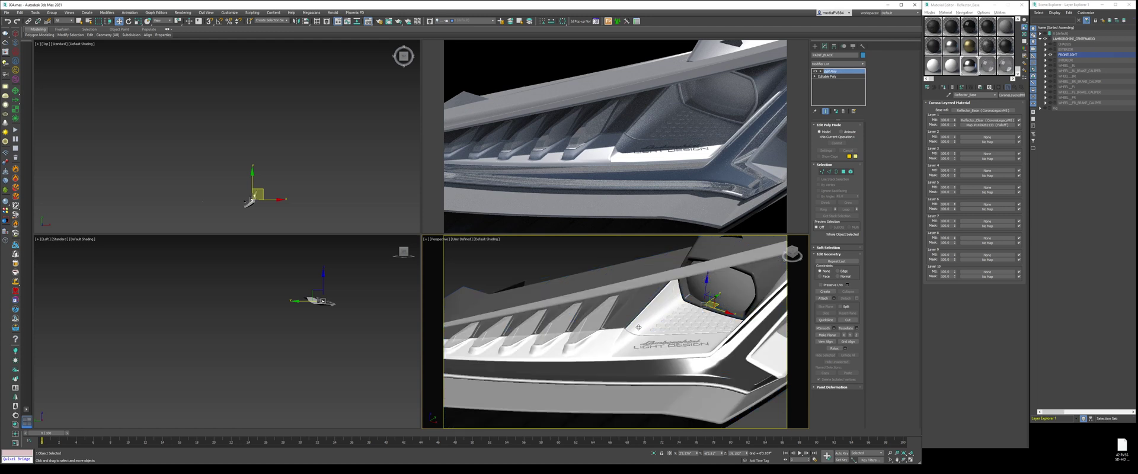
{"action": "left_click", "coordinate": [934, 67]}
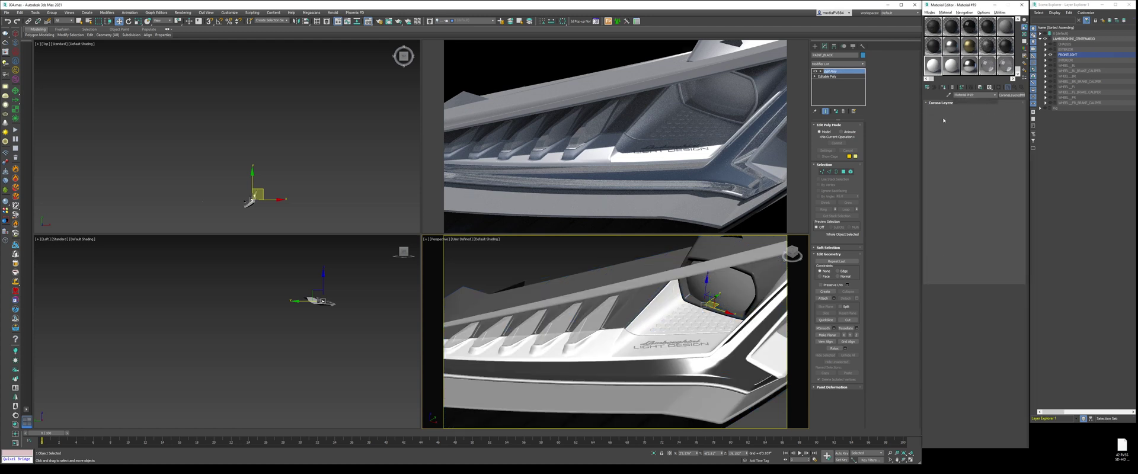
{"action": "left_click", "coordinate": [952, 66]}
{"action": "key", "text": "w"}
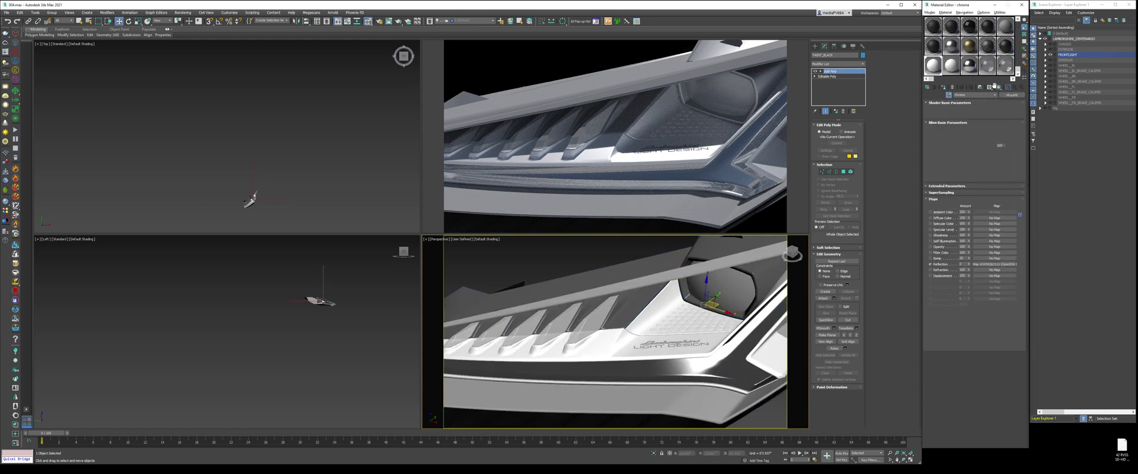
{"action": "left_click", "coordinate": [952, 67]}
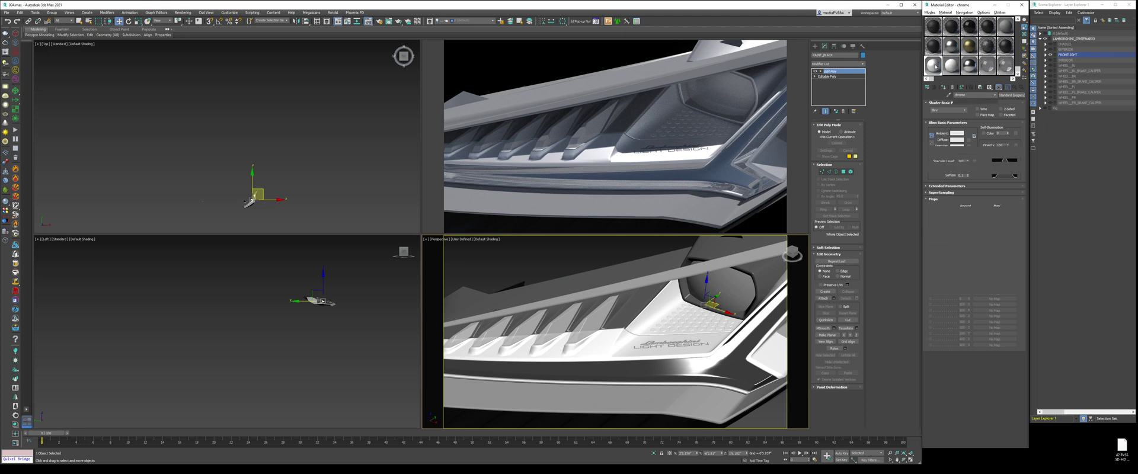
Check the headlight reference photo in the browser, show edged faces and select the inner part beside the hexagonal pattern
{"action": "key", "text": "alt+Tab"}
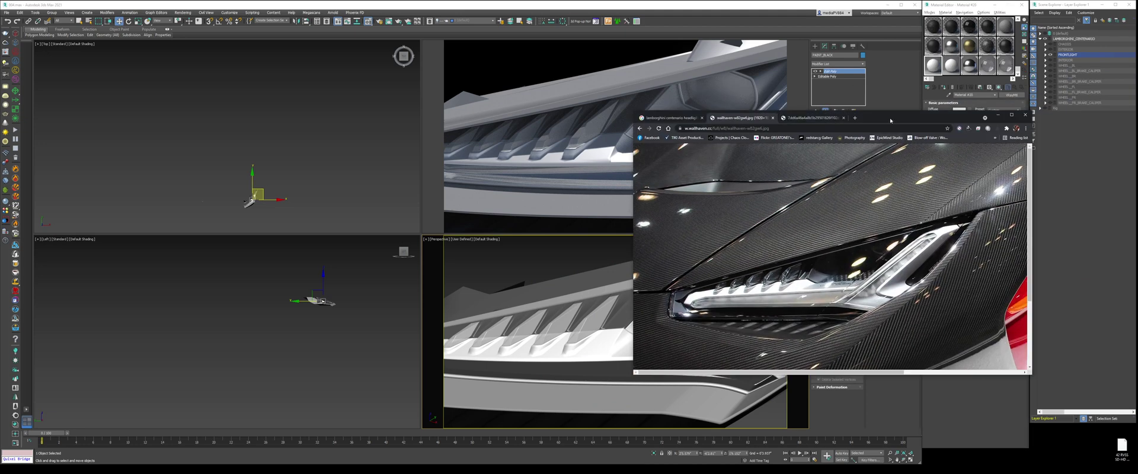
{"action": "key", "text": "alt+Tab"}
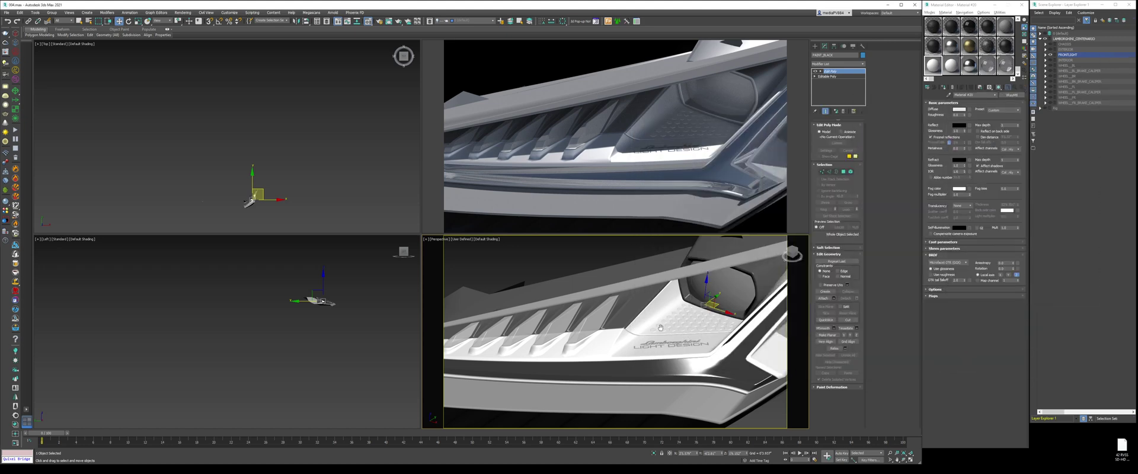
{"action": "key", "text": "F4"}
{"action": "left_click", "coordinate": [636, 318]}
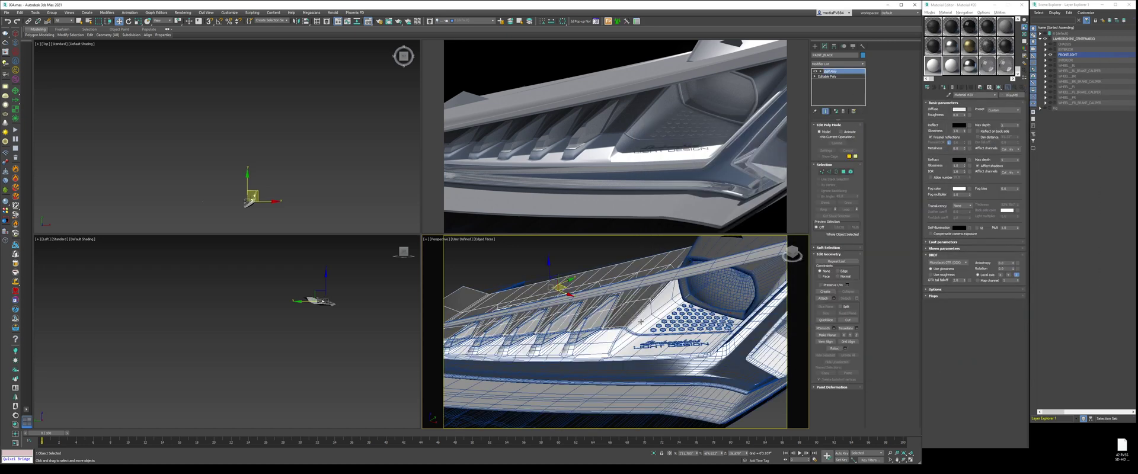
Add the adjoining inner panel to the selection and assign the black diffuse plastic material to both parts
{"action": "left_click", "coordinate": [640, 322], "text": "ctrl"}
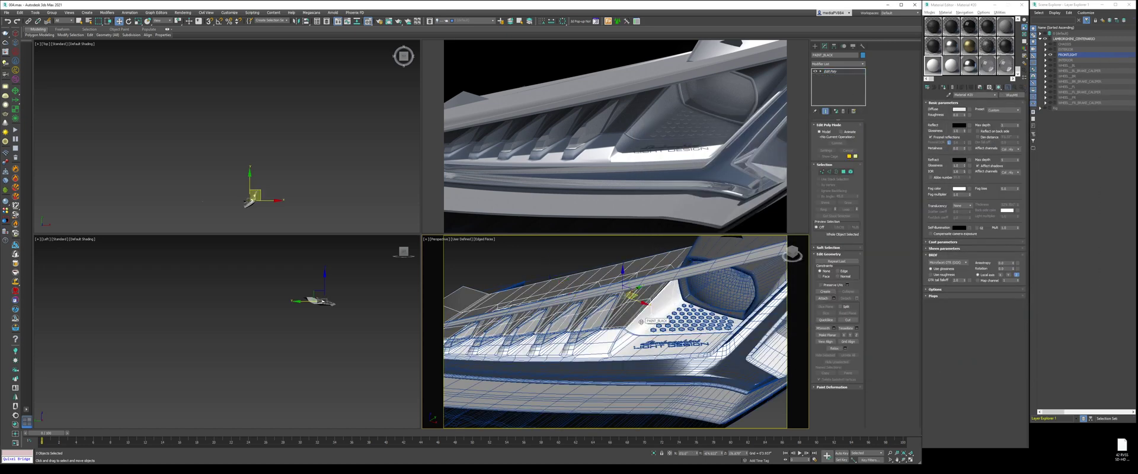
{"action": "left_click", "coordinate": [1006, 47]}
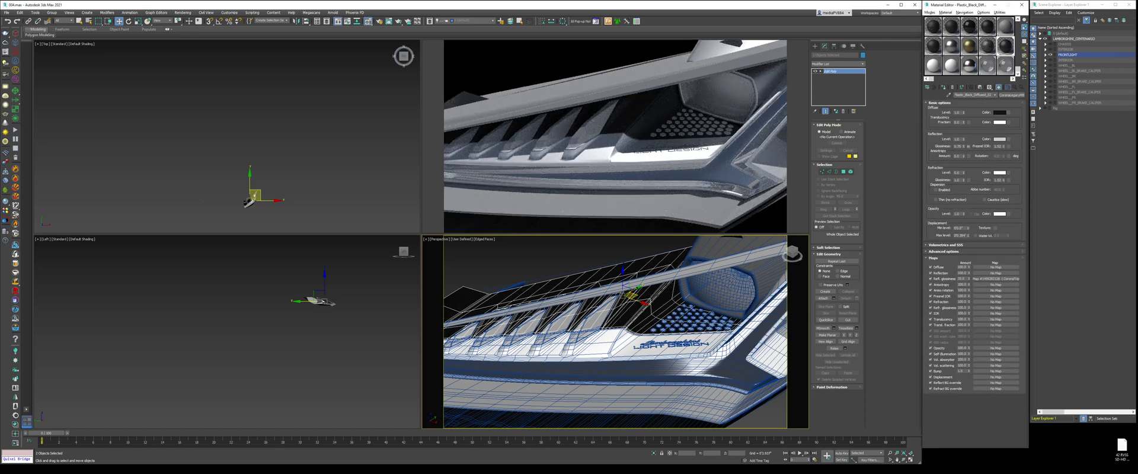
Try Glass_Frost on the hexagonal pattern, and replace it with the Reflector_Base layered material
{"action": "left_click", "coordinate": [700, 325]}
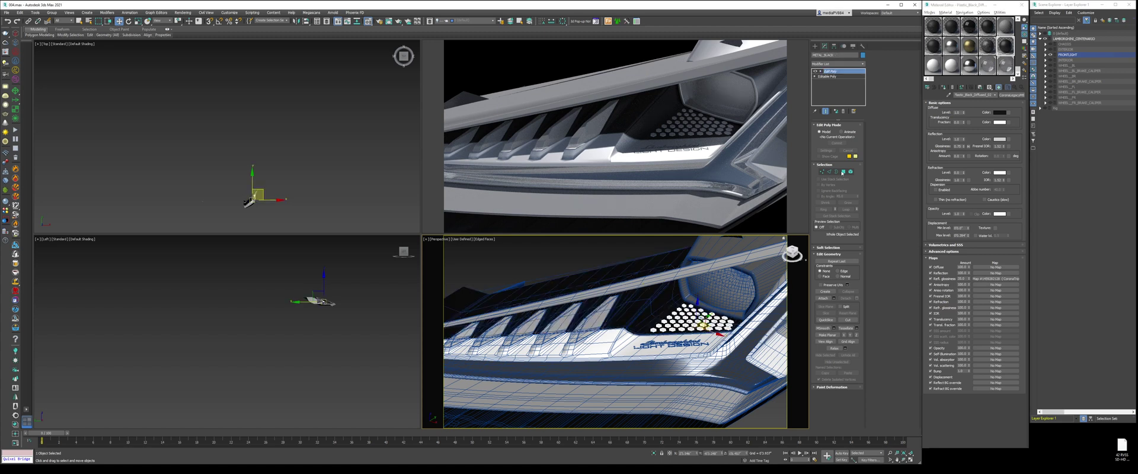
{"action": "left_click", "coordinate": [988, 66]}
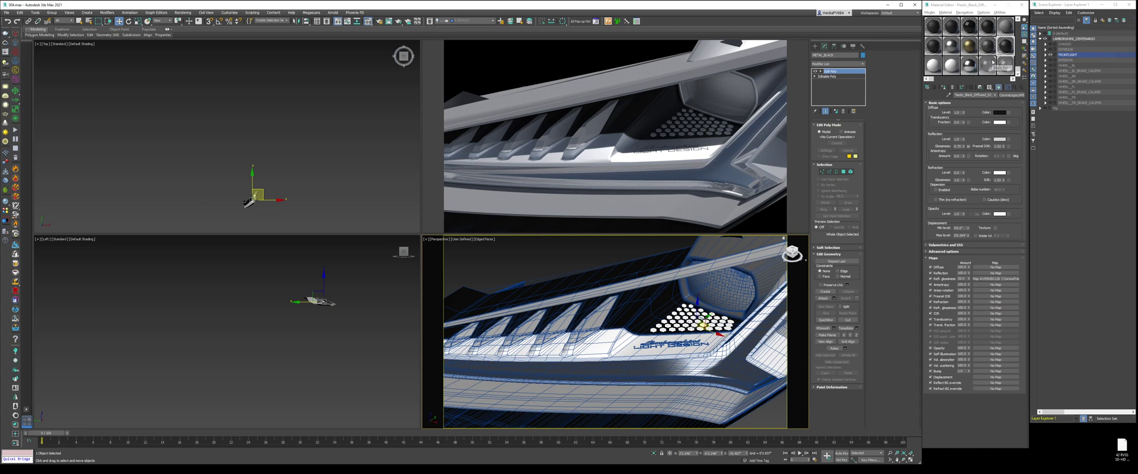
{"action": "left_click", "coordinate": [943, 87]}
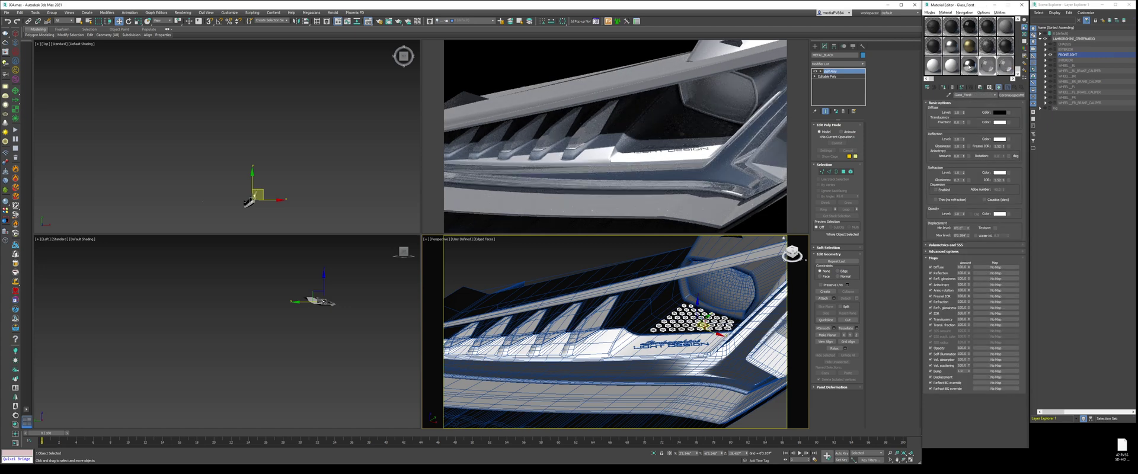
{"action": "left_click", "coordinate": [970, 66]}
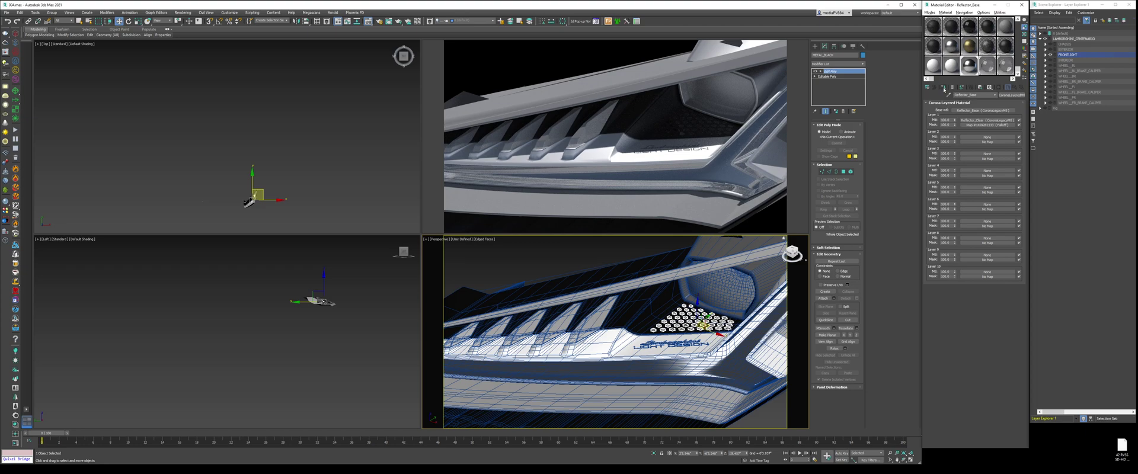
{"action": "left_click", "coordinate": [944, 88]}
{"action": "middle_click_drag", "start_coordinate": [702, 309], "coordinate": [692, 335], "text": "alt"}
{"action": "scroll", "coordinate": [692, 334], "scroll_direction": "up", "scroll_amount": 4}
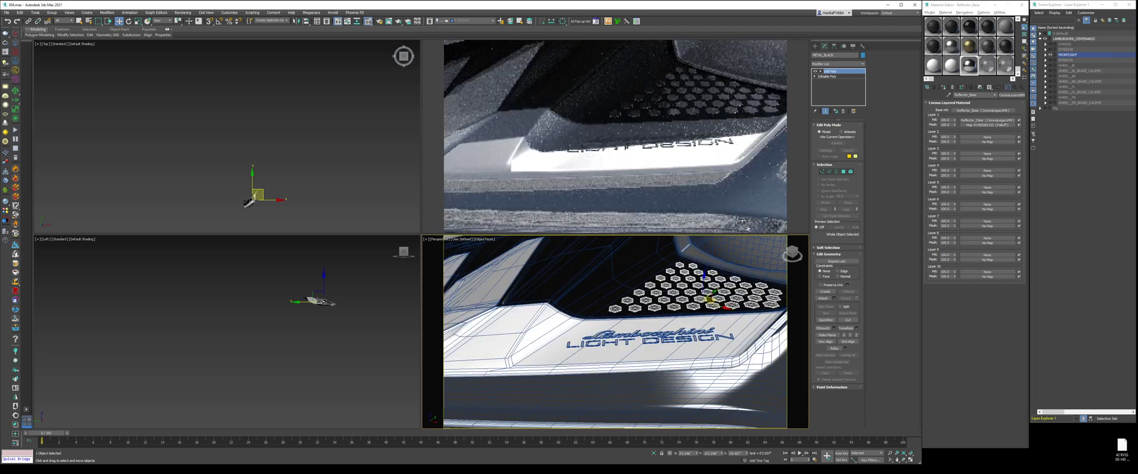
Select the Lamborghini LIGHT DESIGN lettering, hide the edged faces and assign the Caliper_Branding material to it
{"action": "scroll", "coordinate": [692, 334], "scroll_direction": "down", "scroll_amount": 10}
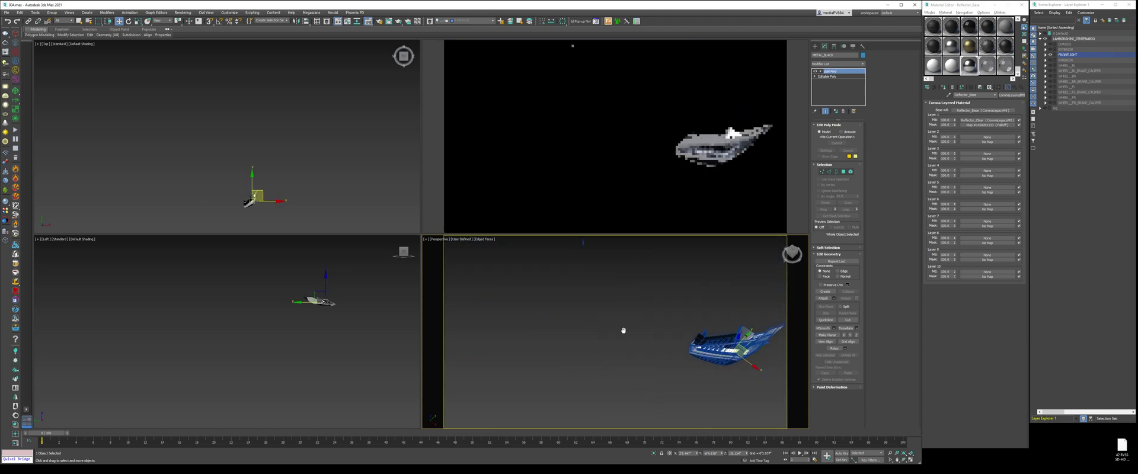
{"action": "scroll", "coordinate": [625, 331], "scroll_direction": "down", "scroll_amount": 5}
{"action": "left_click", "coordinate": [615, 290], "text": "ctrl"}
{"action": "middle_click_drag", "start_coordinate": [665, 354], "coordinate": [678, 314], "text": "alt"}
{"action": "scroll", "coordinate": [672, 335], "scroll_direction": "up", "scroll_amount": 8}
{"action": "middle_click_drag", "start_coordinate": [688, 278], "coordinate": [671, 330]}
{"action": "scroll", "coordinate": [671, 331], "scroll_direction": "up", "scroll_amount": 7}
{"action": "key", "text": "F4"}
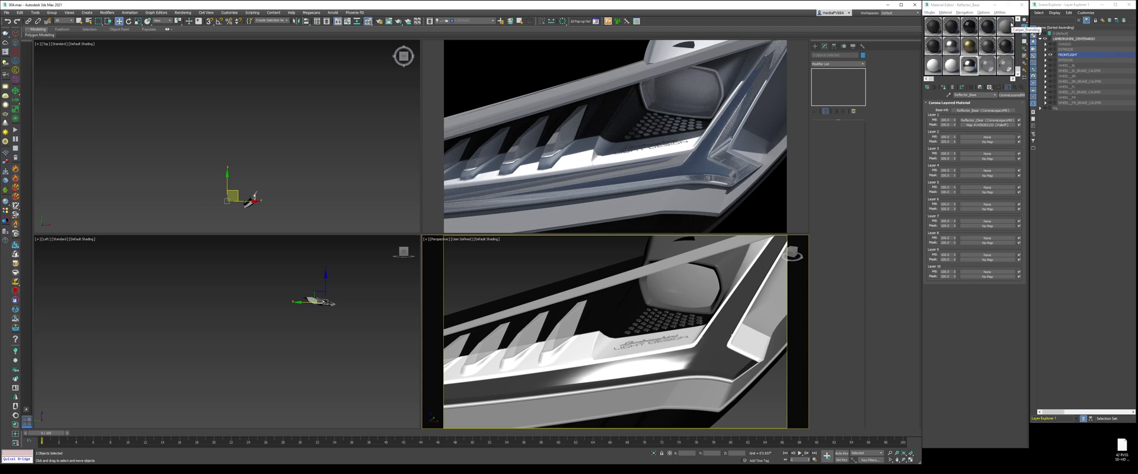
{"action": "left_click", "coordinate": [1007, 27]}
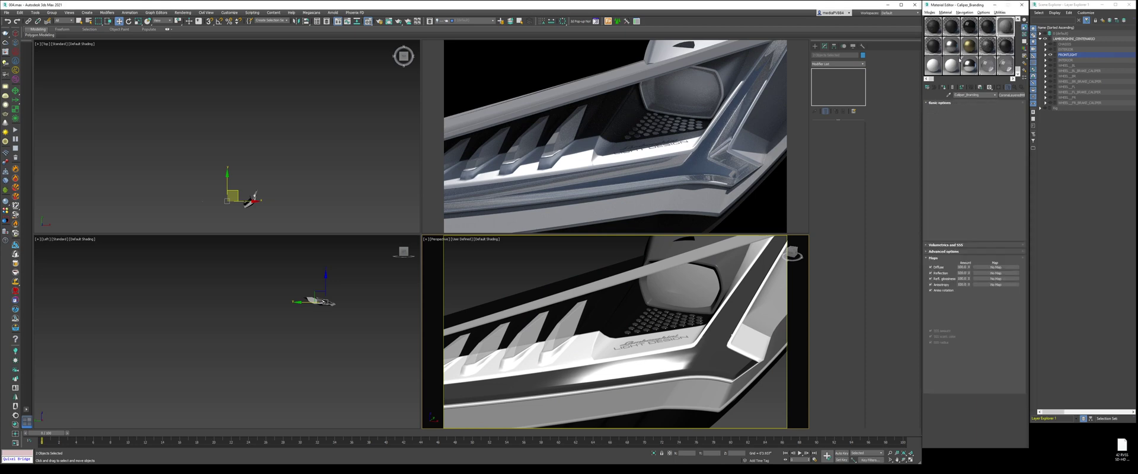
{"action": "left_click", "coordinate": [944, 87]}
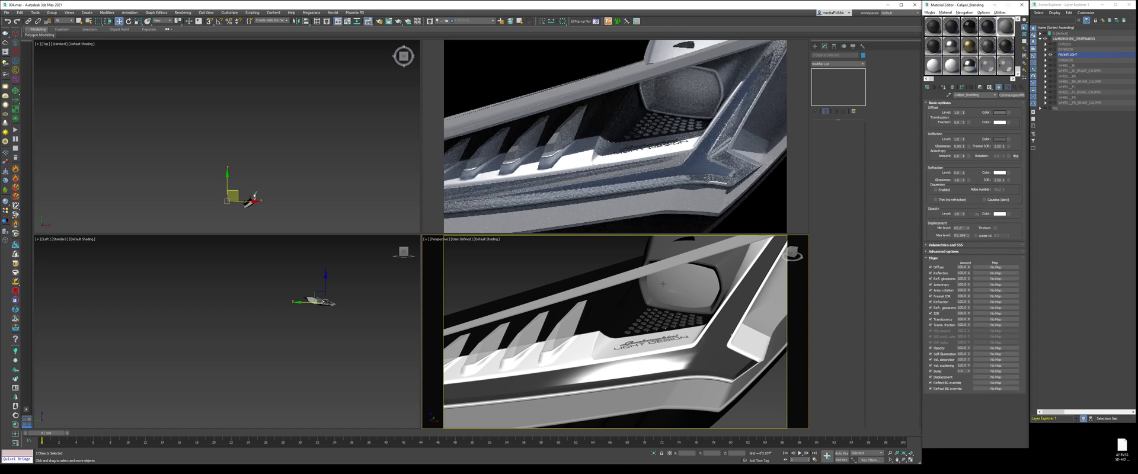
Assign the black diffuse plastic material to the headlight's outer housing and clear the selection
{"action": "middle_click_drag", "start_coordinate": [664, 284], "coordinate": [636, 324], "text": "alt"}
{"action": "left_click", "coordinate": [734, 399]}
{"action": "middle_click_drag", "start_coordinate": [486, 420], "coordinate": [571, 366]}
{"action": "left_click", "coordinate": [558, 362]}
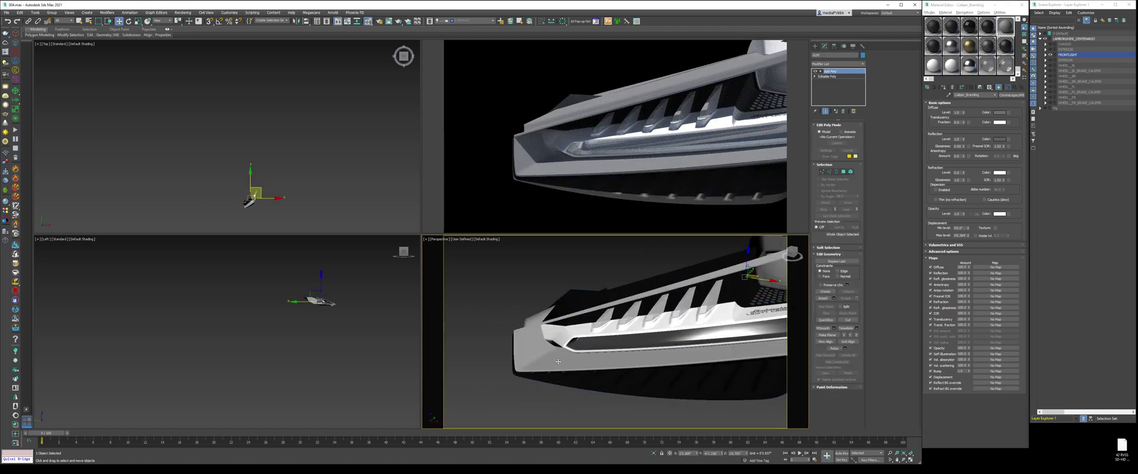
{"action": "left_click", "coordinate": [1006, 48]}
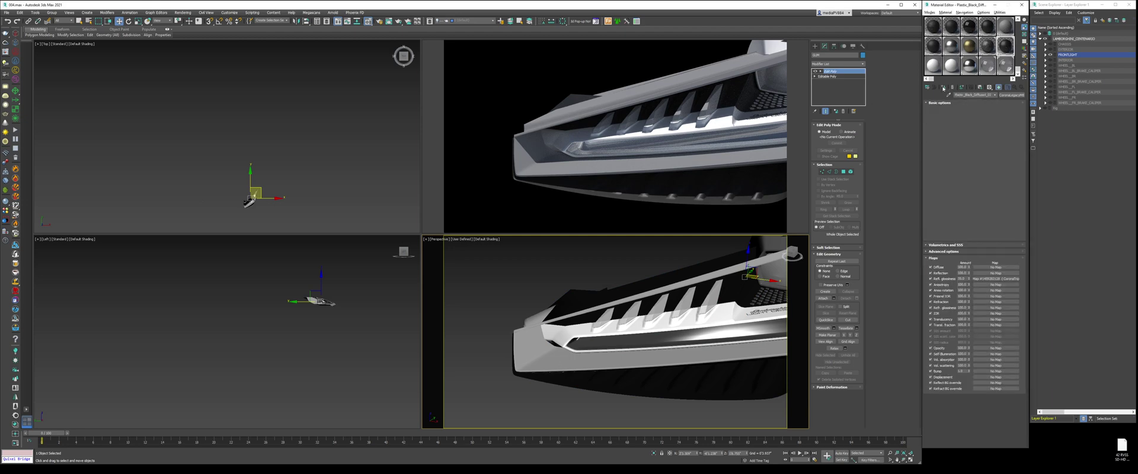
{"action": "left_click", "coordinate": [944, 87]}
{"action": "middle_click_drag", "start_coordinate": [713, 311], "coordinate": [630, 324]}
{"action": "left_click", "coordinate": [739, 399]}
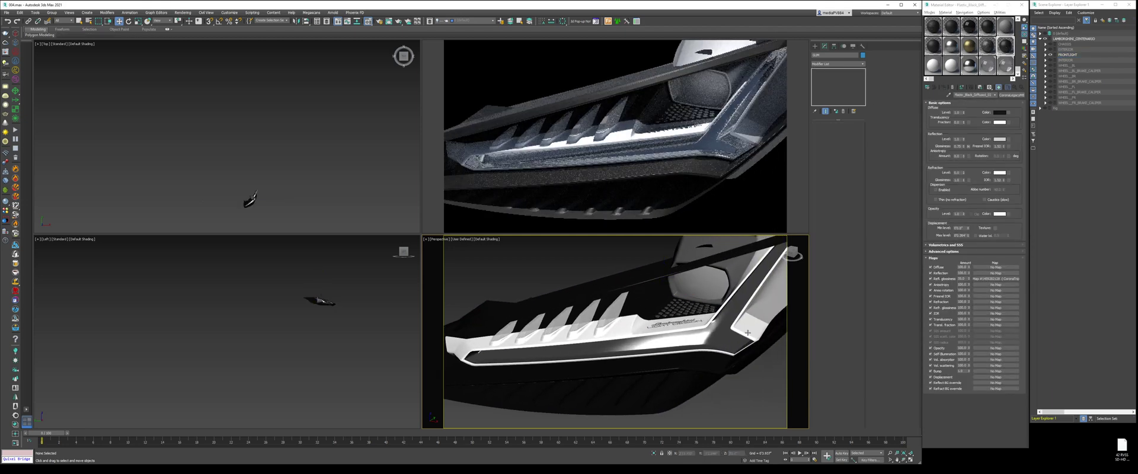
Show edged faces and assign the black diffuse plastic material to the frame around the projector lens
{"action": "middle_click_drag", "start_coordinate": [720, 356], "coordinate": [649, 376]}
{"action": "key", "text": "F4"}
{"action": "left_click", "coordinate": [659, 272]}
{"action": "left_click", "coordinate": [944, 87]}
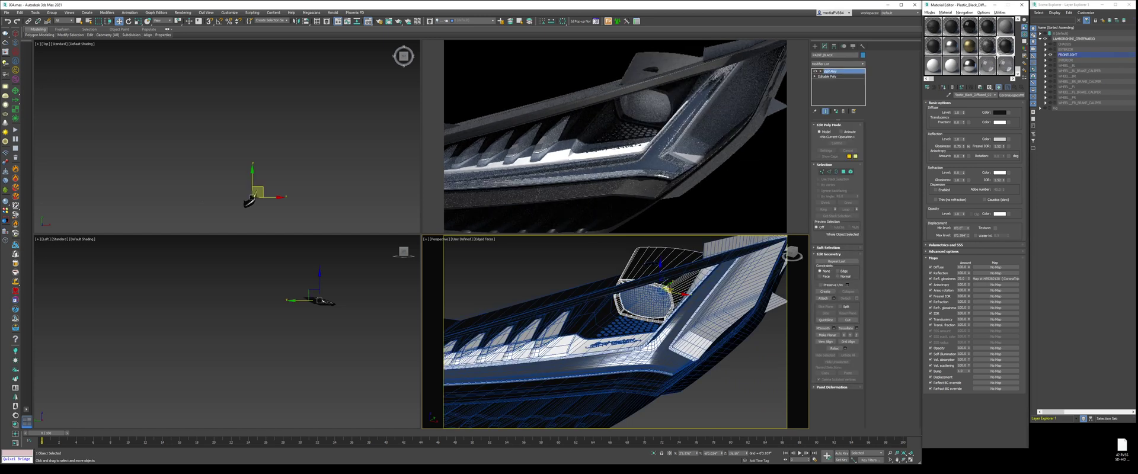
Assign the Glass_Clear material to the projector lens
{"action": "left_click", "coordinate": [646, 302]}
{"action": "left_click", "coordinate": [1006, 66]}
{"action": "left_click", "coordinate": [940, 87]}
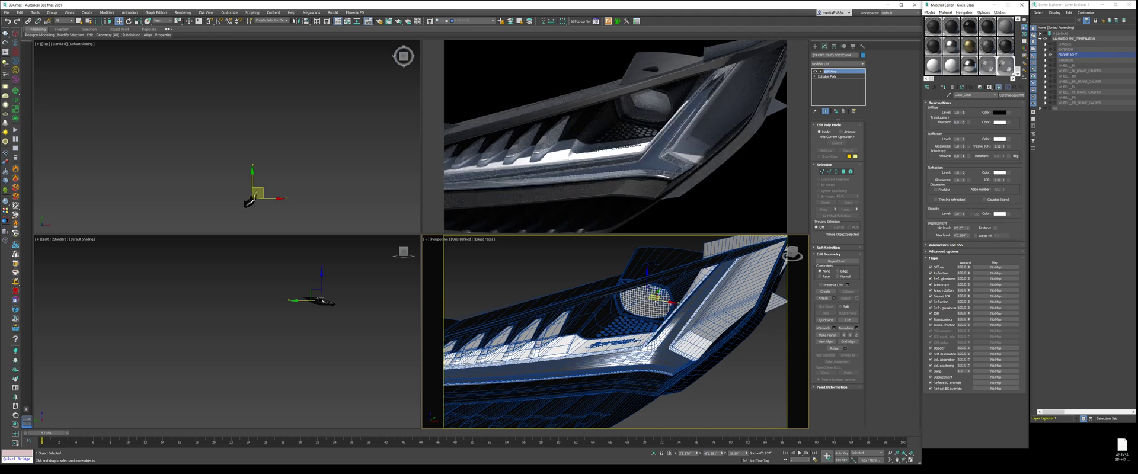
Assign the Reflector_Base layered material to the chrome part behind the projector lens and check it up close
{"action": "left_click", "coordinate": [655, 302]}
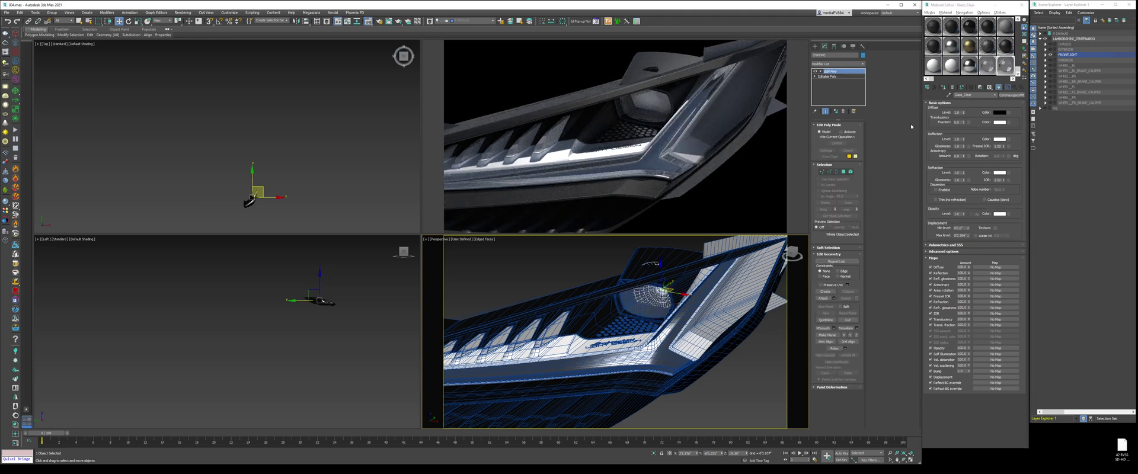
{"action": "left_click", "coordinate": [970, 65]}
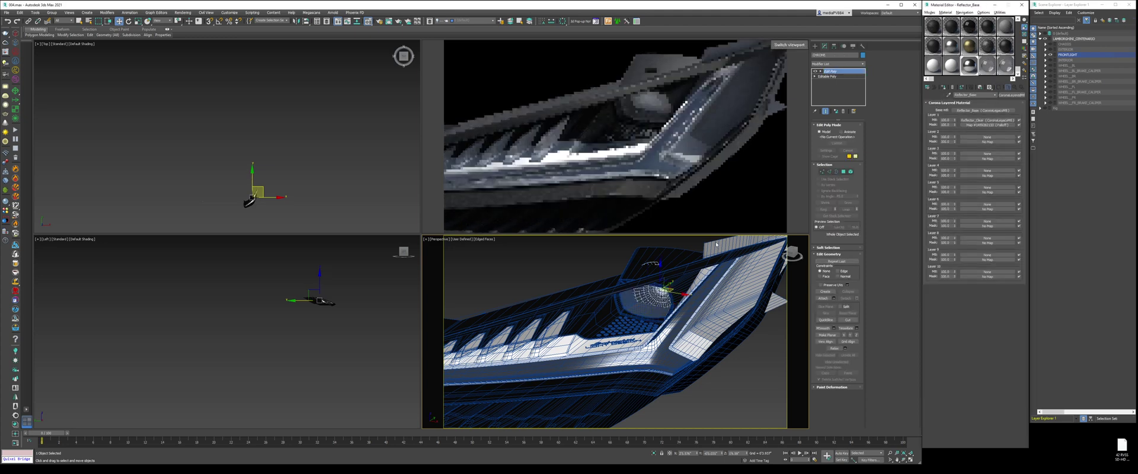
{"action": "scroll", "coordinate": [640, 289], "scroll_direction": "up", "scroll_amount": 5}
{"action": "left_click", "coordinate": [636, 287]}
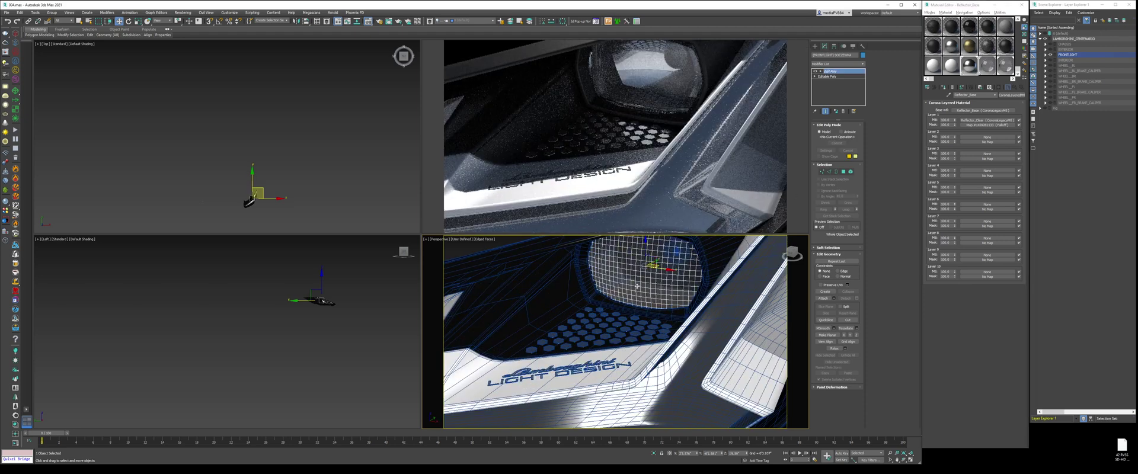
{"action": "left_click", "coordinate": [636, 287]}
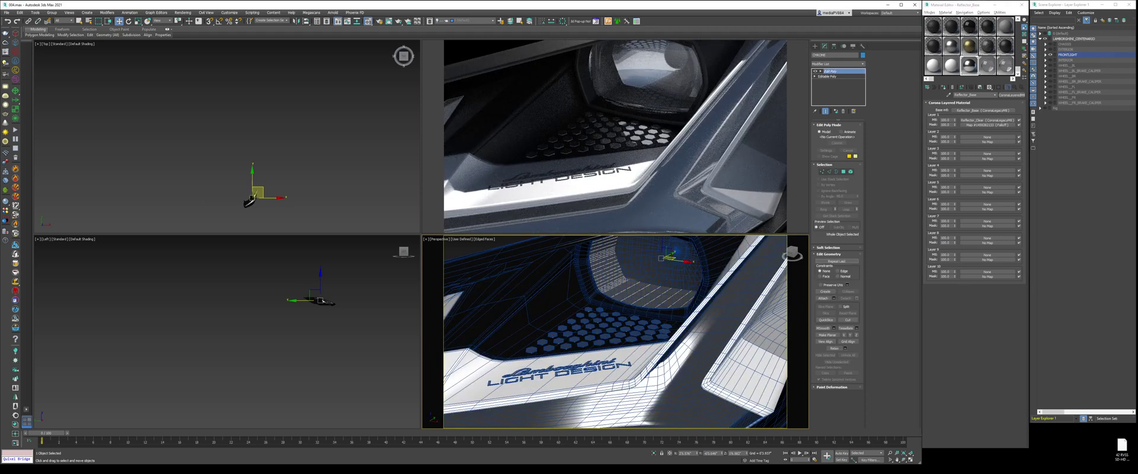
Examine the projector lens and the parts behind it from several angles, in shaded and wireframe display
{"action": "mouse_move", "coordinate": [678, 283]}
{"action": "middle_mouse_down"}
{"action": "mouse_move", "coordinate": [672, 303]}
{"action": "mouse_move", "coordinate": [690, 281]}
{"action": "middle_mouse_up"}
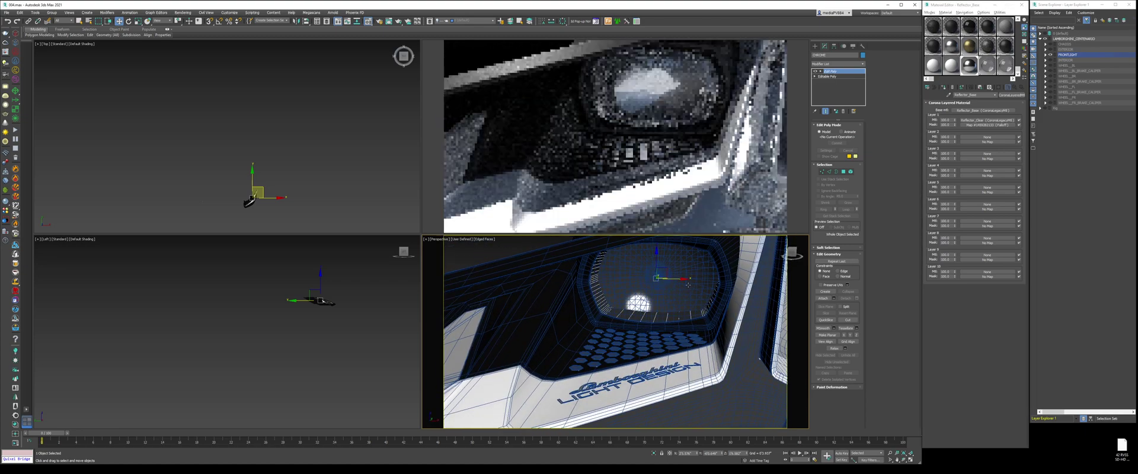
{"action": "left_click", "coordinate": [687, 285]}
{"action": "middle_click_drag", "start_coordinate": [687, 285], "coordinate": [656, 318], "text": "alt"}
{"action": "scroll", "coordinate": [655, 318], "scroll_direction": "up", "scroll_amount": 4}
{"action": "key", "text": "F3"}
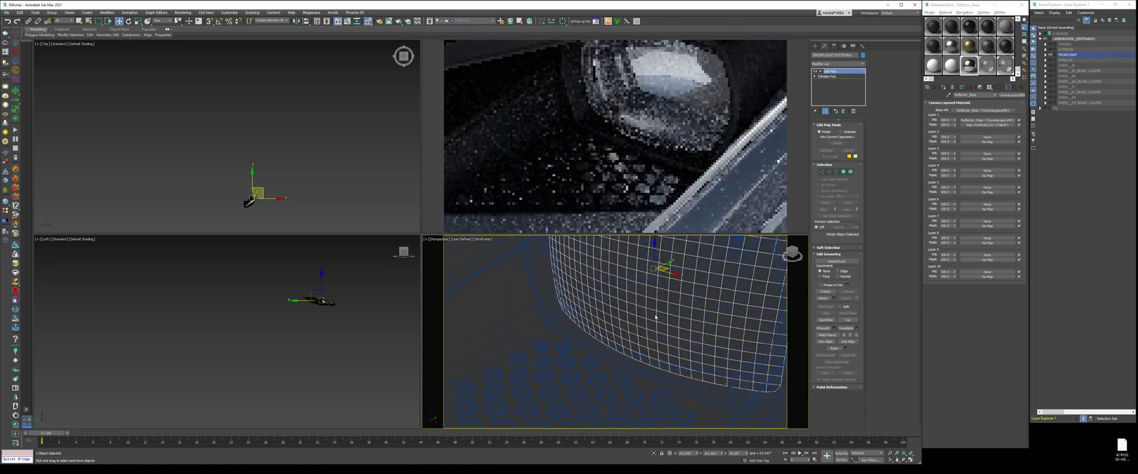
{"action": "middle_click_drag", "start_coordinate": [753, 323], "coordinate": [692, 324]}
{"action": "scroll", "coordinate": [693, 329], "scroll_direction": "down", "scroll_amount": 5}
{"action": "key", "text": "F3"}
{"action": "scroll", "coordinate": [693, 329], "scroll_direction": "down", "scroll_amount": 5}
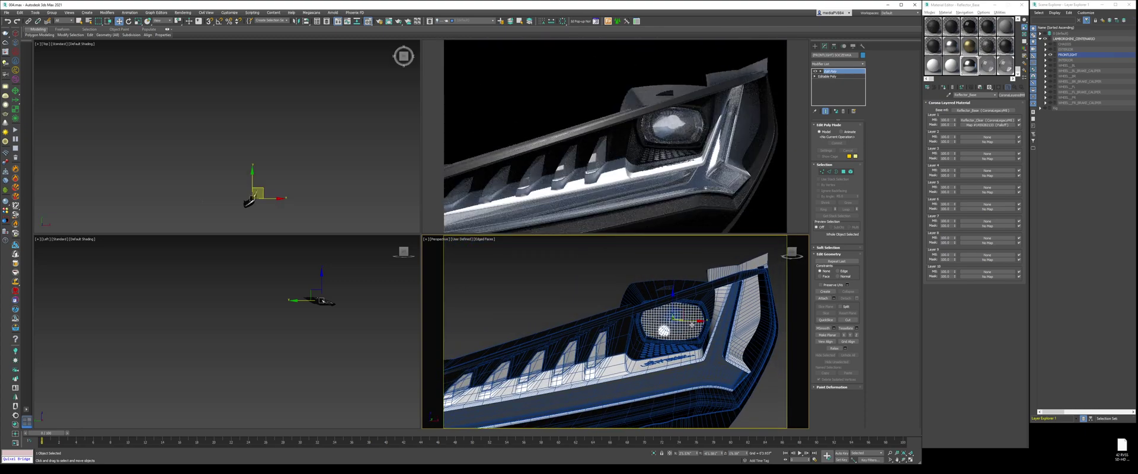
{"action": "scroll", "coordinate": [691, 325], "scroll_direction": "down", "scroll_amount": 5}
Select the gridded panel at the headlight's upward-pointing end and assign the black diffuse plastic material to it
{"action": "left_click", "coordinate": [762, 390]}
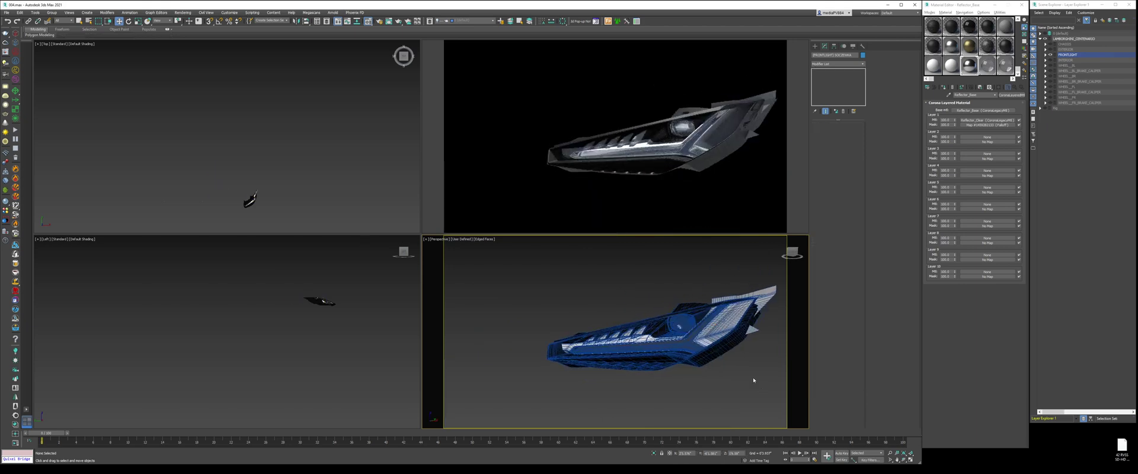
{"action": "scroll", "coordinate": [634, 322], "scroll_direction": "up", "scroll_amount": 8}
{"action": "left_click", "coordinate": [716, 330]}
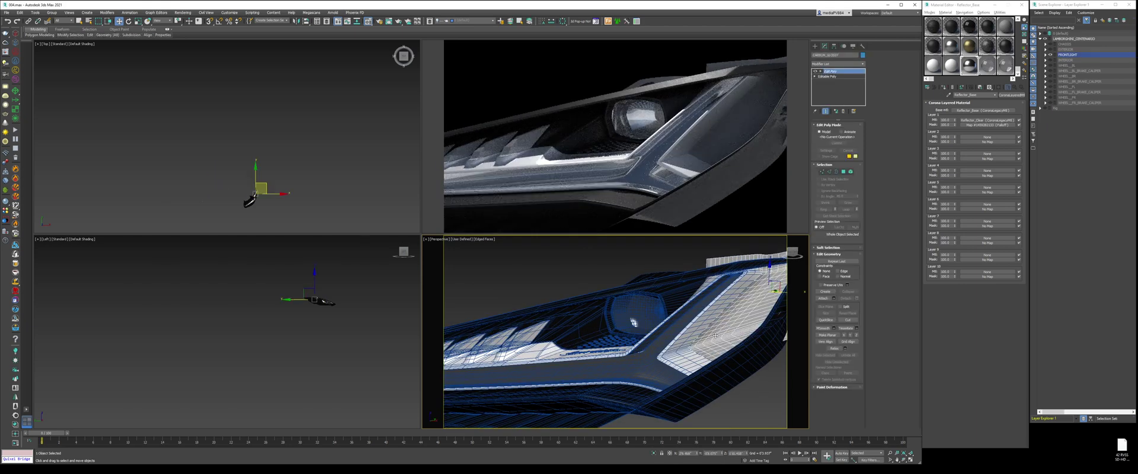
{"action": "middle_click_drag", "start_coordinate": [721, 333], "coordinate": [731, 358], "text": "alt"}
{"action": "left_click", "coordinate": [1005, 45]}
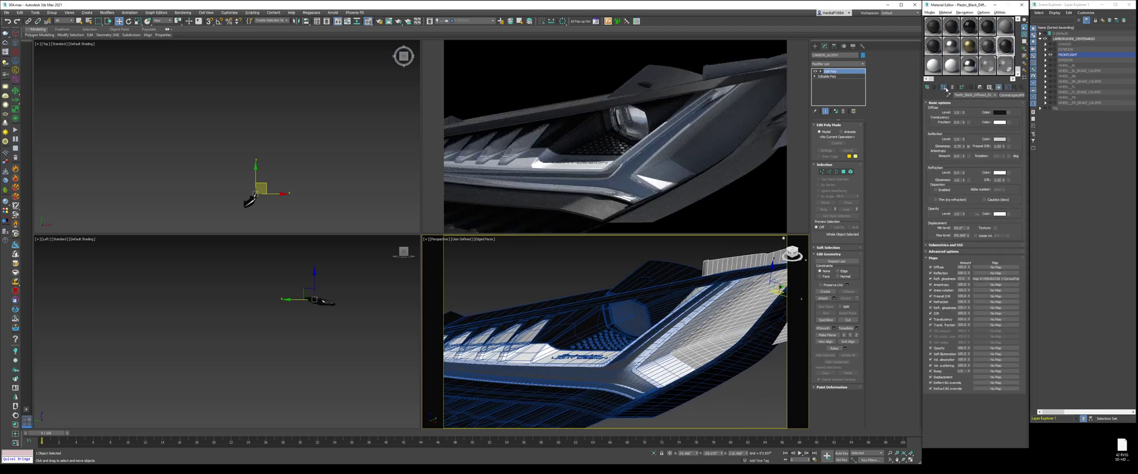
Frame the whole headlight, select the row of fins and assign the Glass_Clear material to them
{"action": "left_click", "coordinate": [692, 332]}
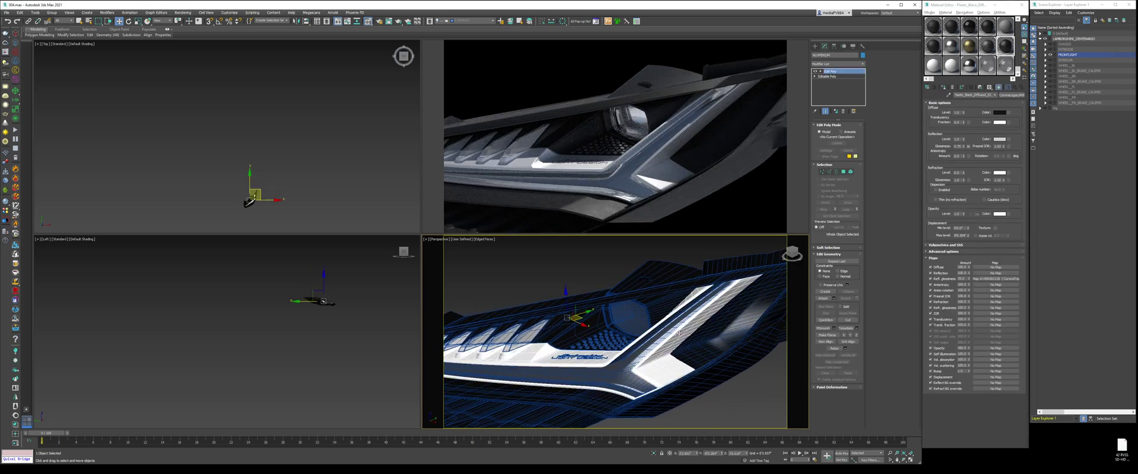
{"action": "key", "text": "z"}
{"action": "middle_click_drag", "start_coordinate": [685, 344], "coordinate": [676, 347], "text": "alt"}
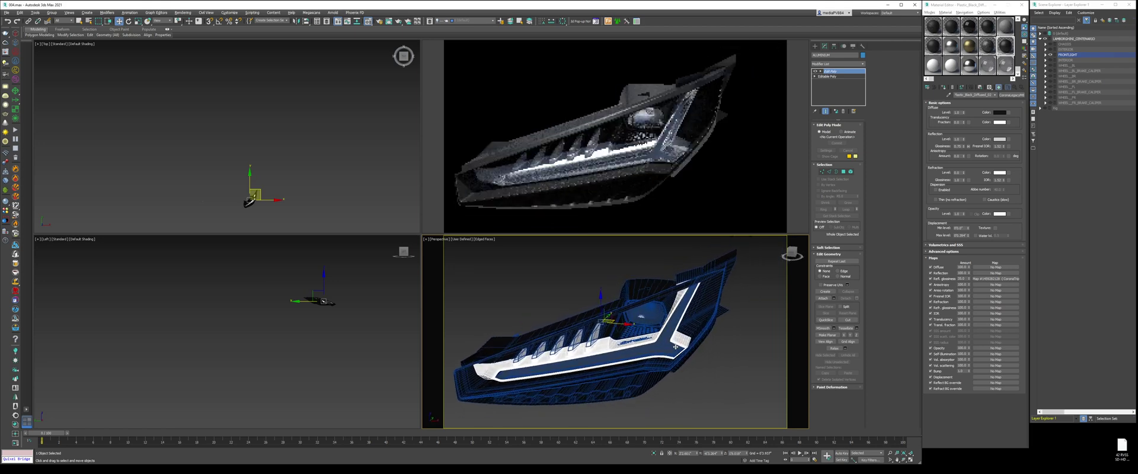
{"action": "left_click", "coordinate": [613, 325]}
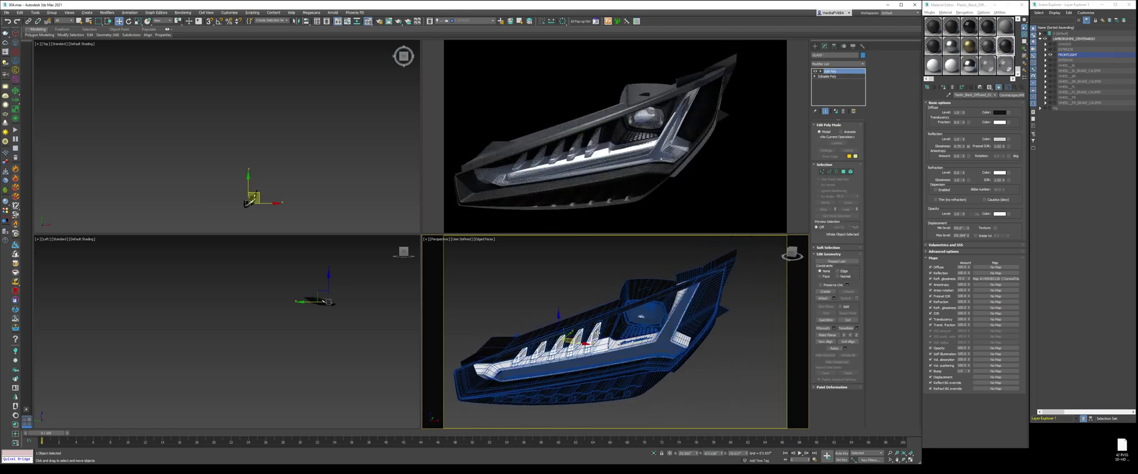
{"action": "left_click", "coordinate": [1005, 66]}
{"action": "left_click", "coordinate": [943, 87]}
Assign the Headlight_Metal material to the aluminium trim and set its reflection glossiness to 0.6
{"action": "left_click", "coordinate": [638, 344]}
{"action": "middle_click_drag", "start_coordinate": [640, 347], "coordinate": [624, 356], "text": "alt"}
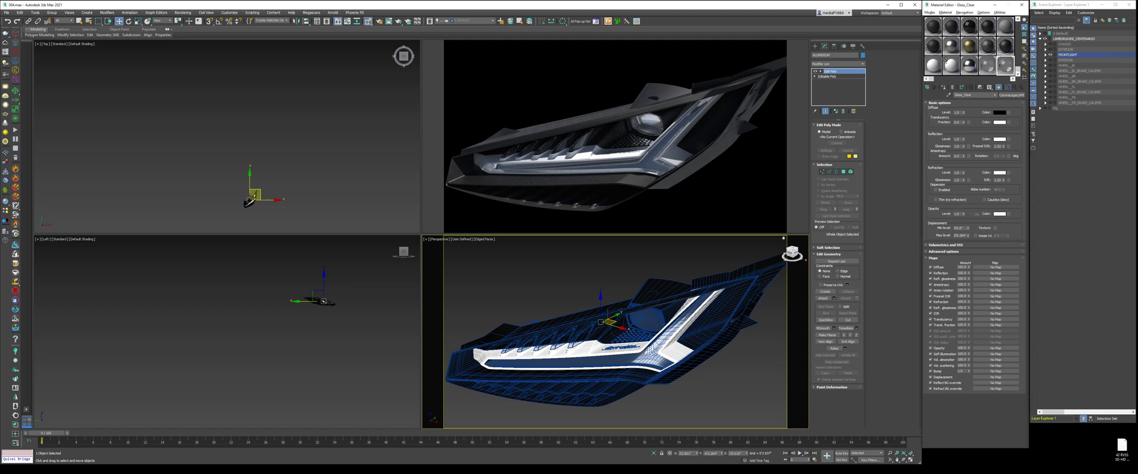
{"action": "left_click", "coordinate": [934, 65]}
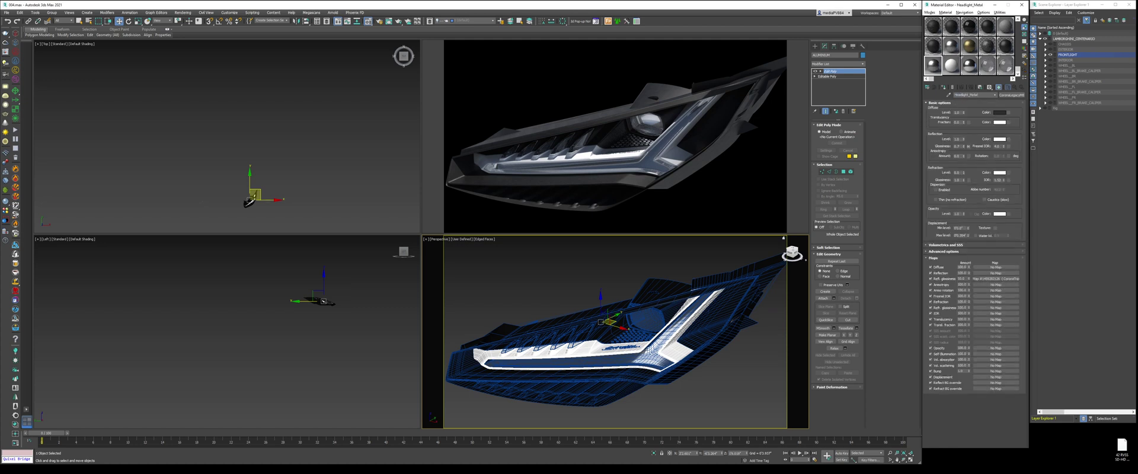
{"action": "left_click", "coordinate": [943, 88]}
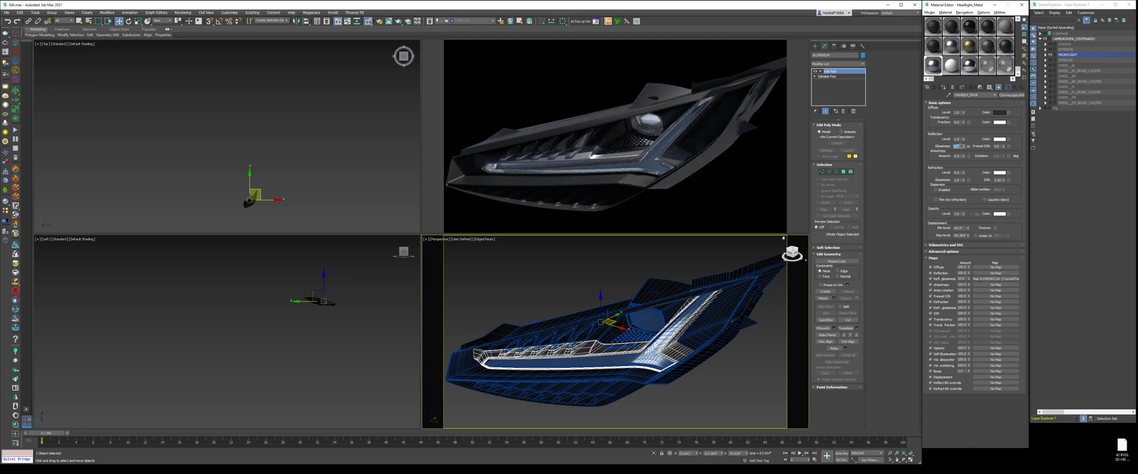
{"action": "type", "text": "0.6"}
{"action": "key", "text": "Return"}
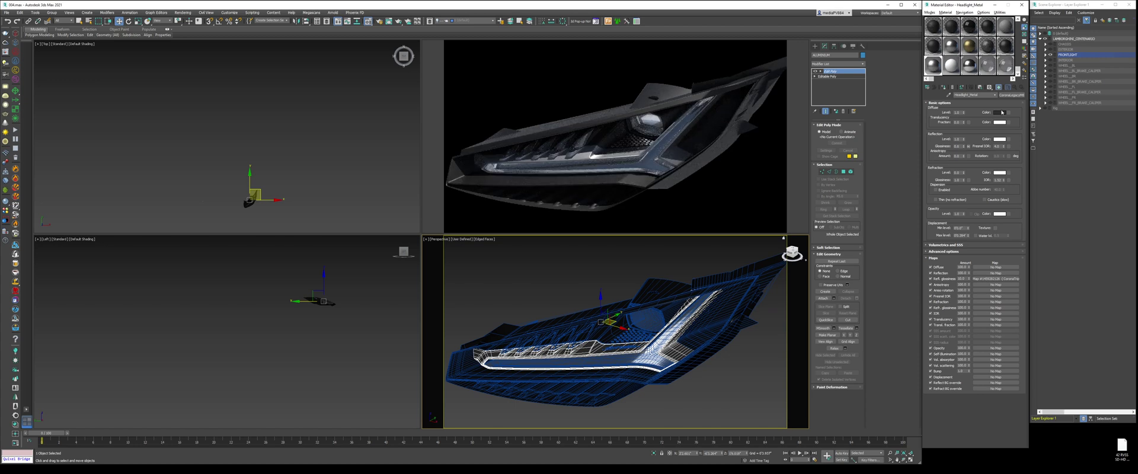
Set the Headlight_Metal material's diffuse colour to a grey with a value of 50
{"action": "left_click", "coordinate": [999, 112]}
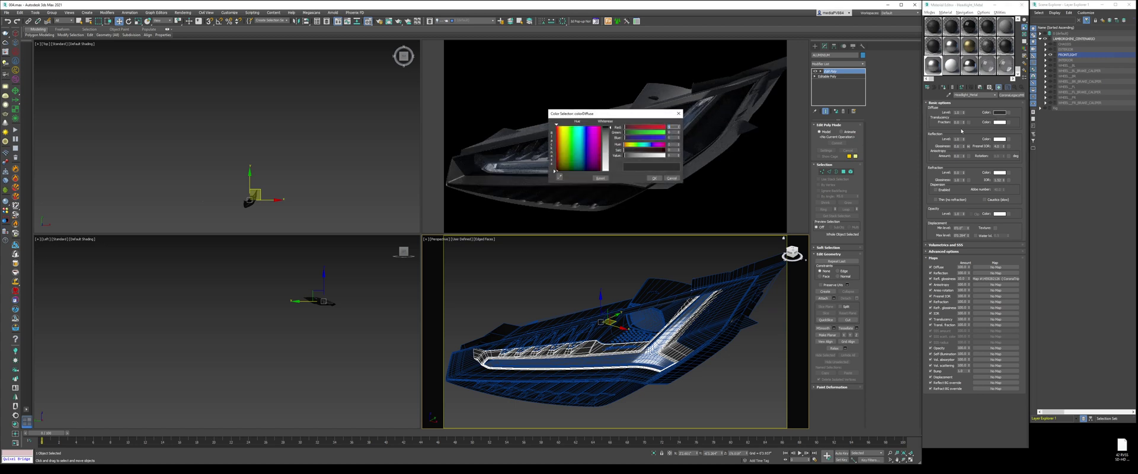
{"action": "type", "text": "20"}
{"action": "key", "text": "Return"}
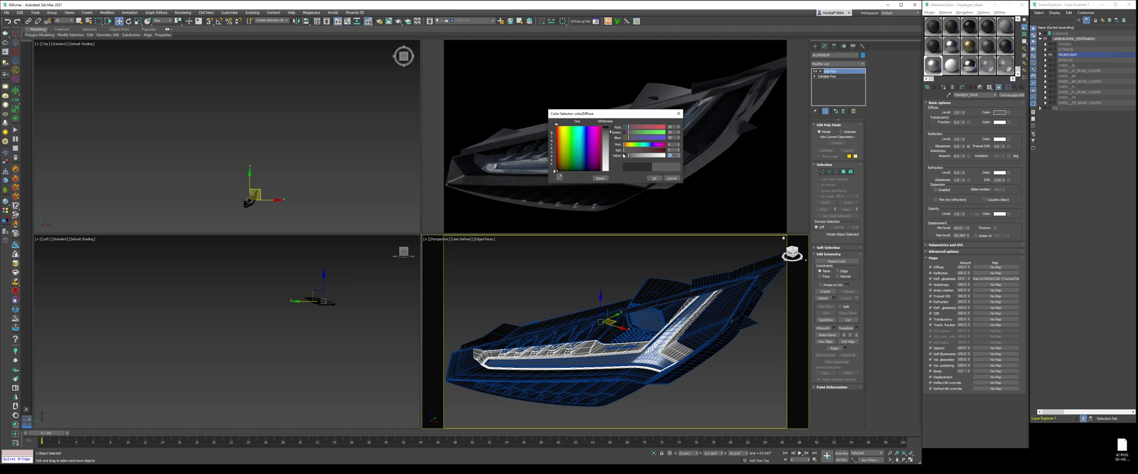
{"action": "type", "text": "50"}
{"action": "key", "text": "Return"}
{"action": "left_click", "coordinate": [654, 178]}
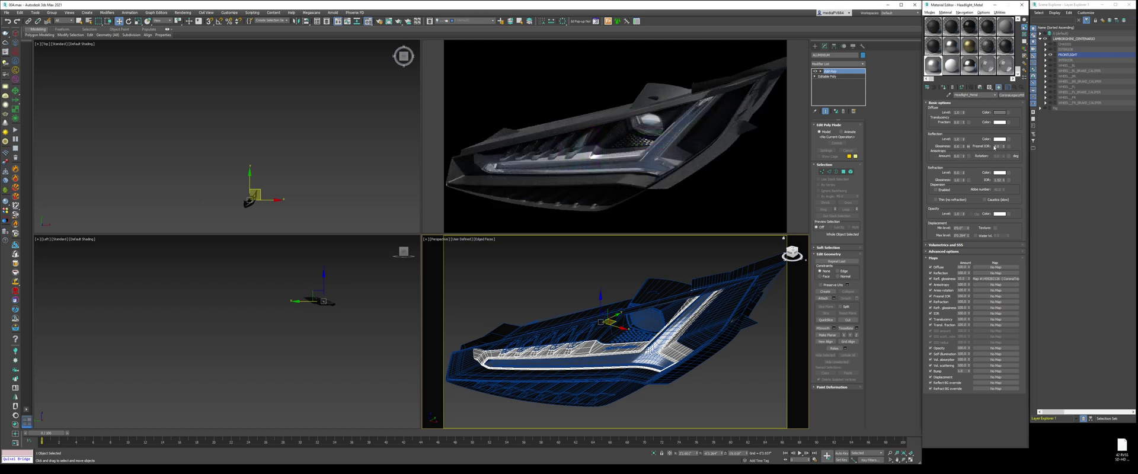
{"action": "left_click", "coordinate": [774, 348]}
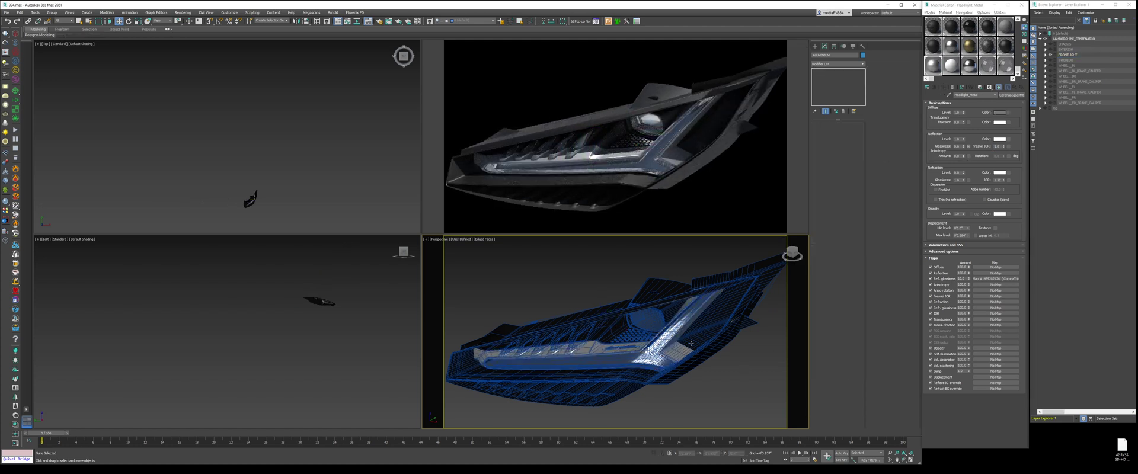
Select the row of fins, the reflector shelf beneath them and the adjoining black housing parts of the headlight
{"action": "middle_click_drag", "start_coordinate": [706, 349], "coordinate": [706, 315], "text": "alt"}
{"action": "scroll", "coordinate": [706, 315], "scroll_direction": "up", "scroll_amount": 5}
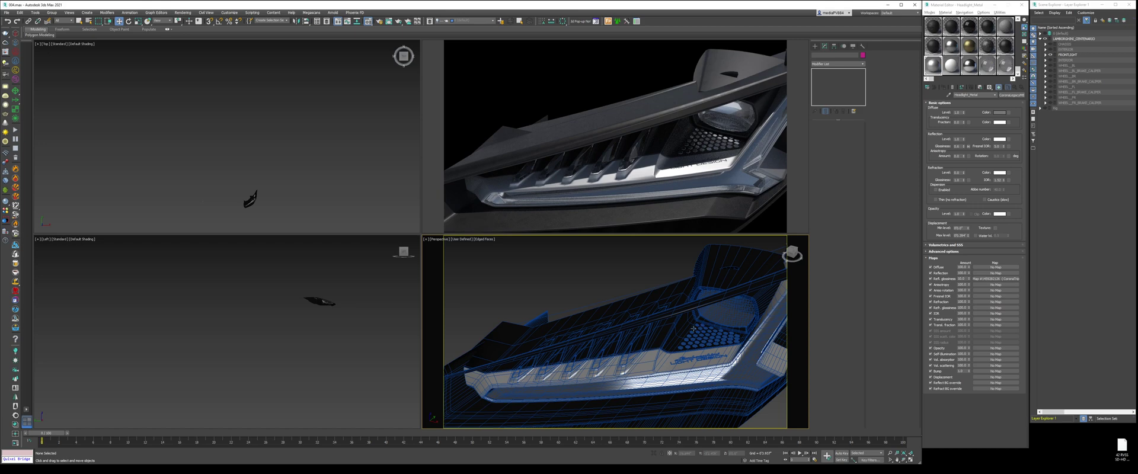
{"action": "scroll", "coordinate": [703, 325], "scroll_direction": "down", "scroll_amount": 4}
{"action": "middle_click_drag", "start_coordinate": [704, 325], "coordinate": [674, 340], "text": "alt"}
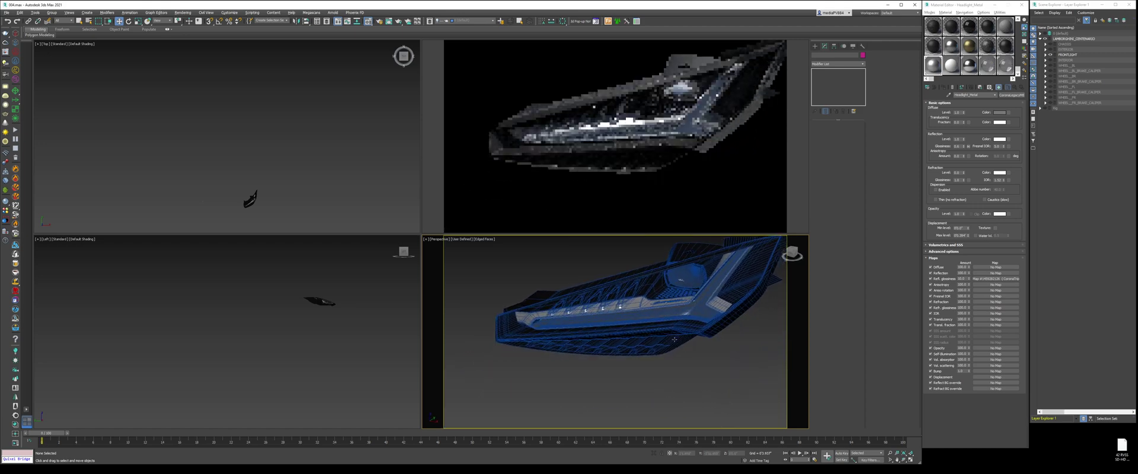
{"action": "right_click", "coordinate": [720, 318]}
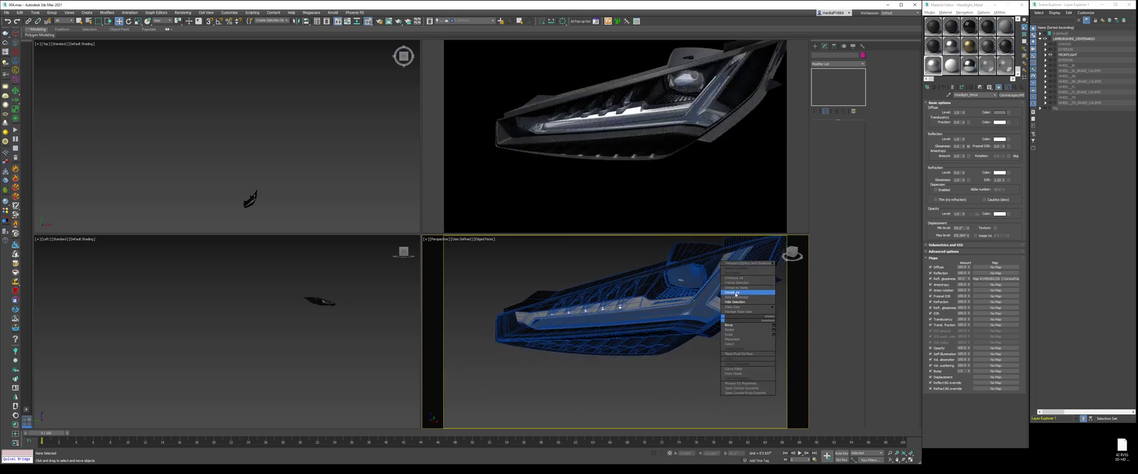
{"action": "scroll", "coordinate": [661, 280], "scroll_direction": "up", "scroll_amount": 2}
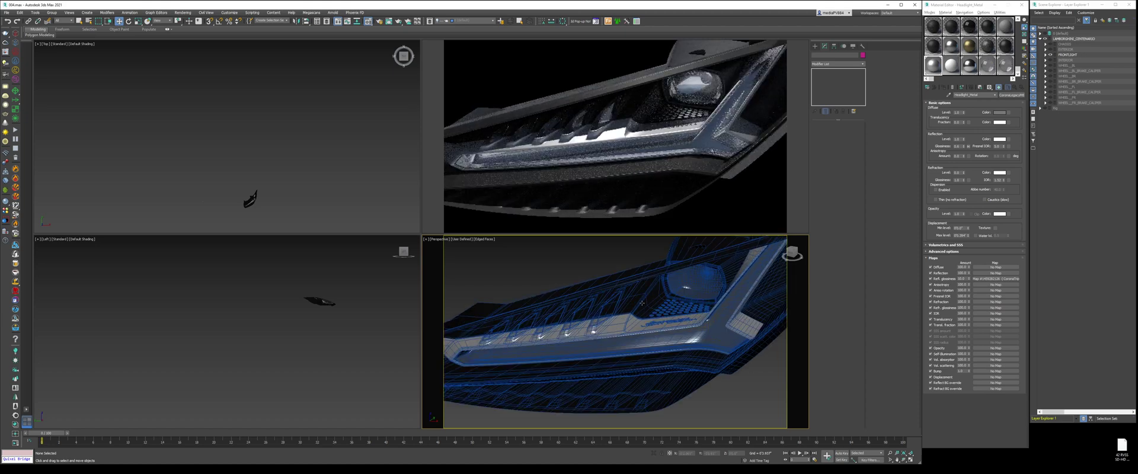
{"action": "left_click", "coordinate": [640, 298]}
{"action": "left_click", "coordinate": [640, 296], "text": "ctrl"}
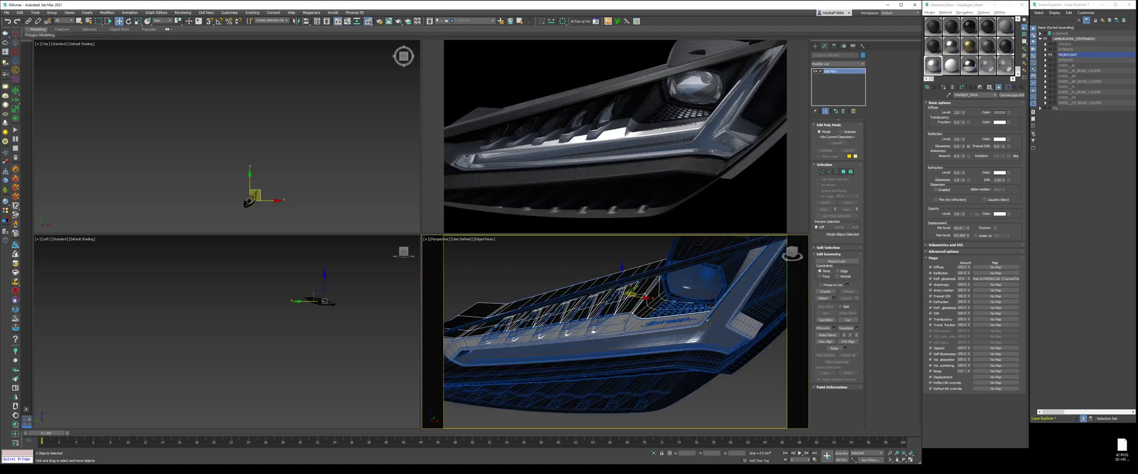
{"action": "left_click", "coordinate": [609, 320], "text": "ctrl"}
{"action": "left_click", "coordinate": [603, 321], "text": "ctrl"}
Try applying TurboSmooth to the selected fins and housing parts
{"action": "scroll", "coordinate": [603, 321], "scroll_direction": "up", "scroll_amount": 4}
{"action": "key", "text": "ctrl+t"}
{"action": "middle_click_drag", "start_coordinate": [599, 326], "coordinate": [597, 344]}
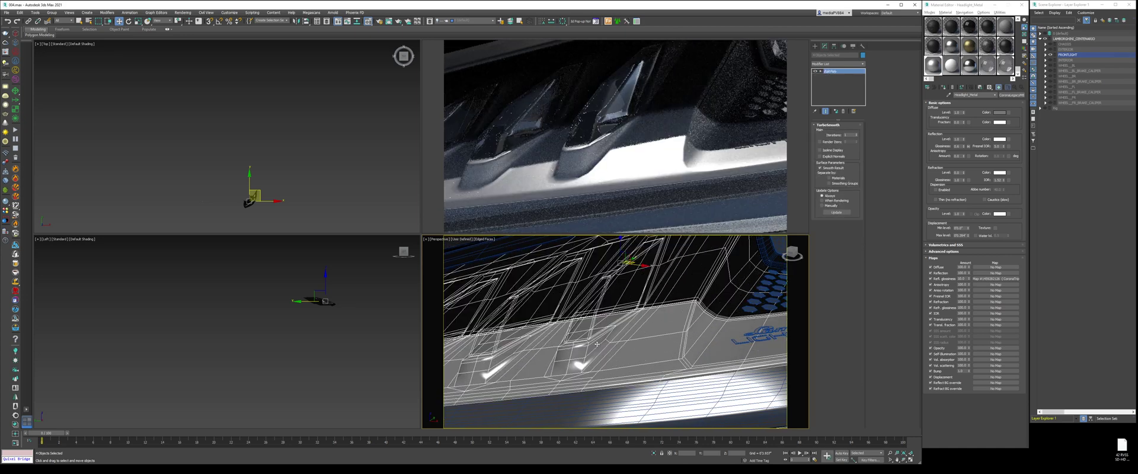
{"action": "key", "text": "ctrl+z"}
Add the headlight's outer frame, lower trim and remaining surrounding housing parts to the selection
{"action": "scroll", "coordinate": [682, 333], "scroll_direction": "down", "scroll_amount": 4}
{"action": "middle_click_drag", "start_coordinate": [695, 342], "coordinate": [481, 394], "text": "alt"}
{"action": "left_click", "coordinate": [468, 384], "text": "ctrl"}
{"action": "middle_click_drag", "start_coordinate": [680, 408], "coordinate": [659, 332]}
{"action": "left_click", "coordinate": [684, 389], "text": "ctrl"}
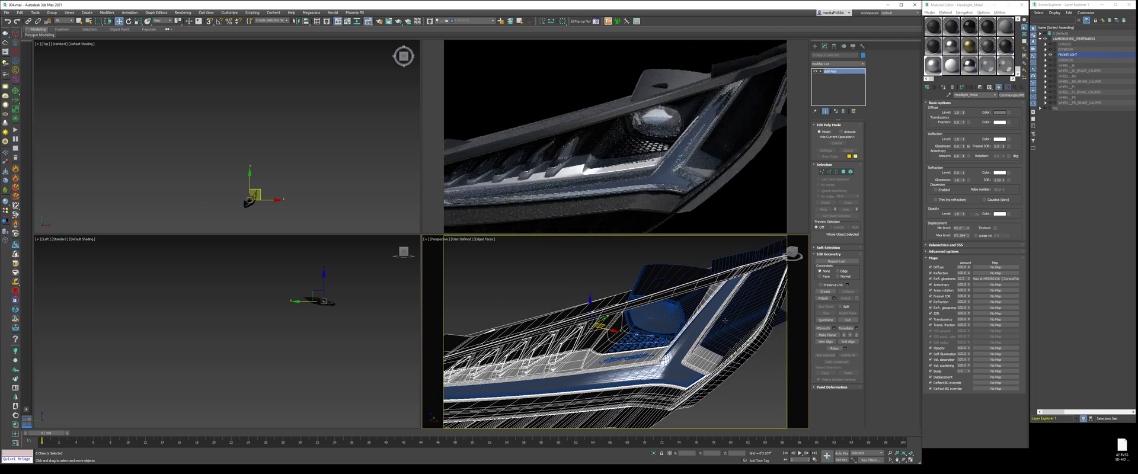
{"action": "left_click", "coordinate": [659, 326], "text": "ctrl"}
Add the projector's surround, the housing part above it and the projector lens to the selection
{"action": "scroll", "coordinate": [660, 326], "scroll_direction": "up", "scroll_amount": 10}
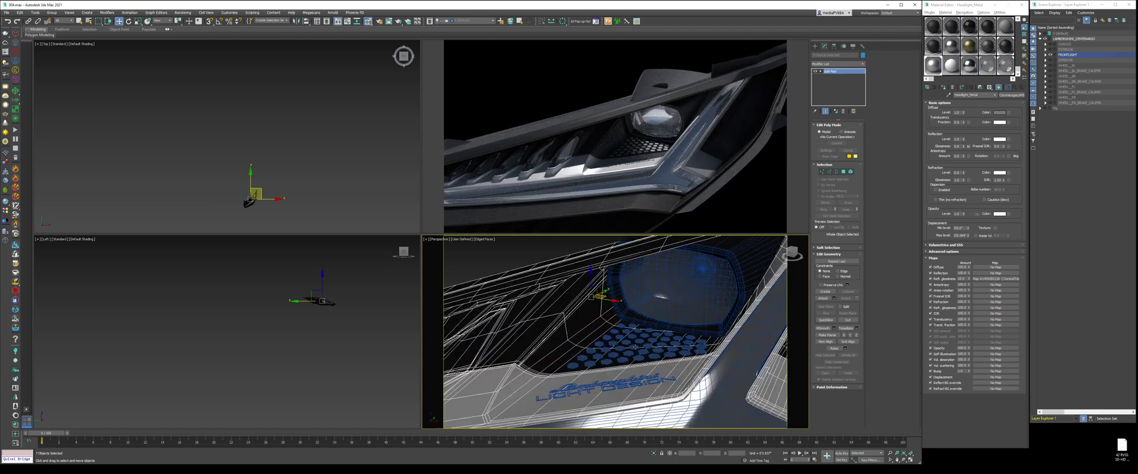
{"action": "left_click", "coordinate": [682, 323], "text": "ctrl"}
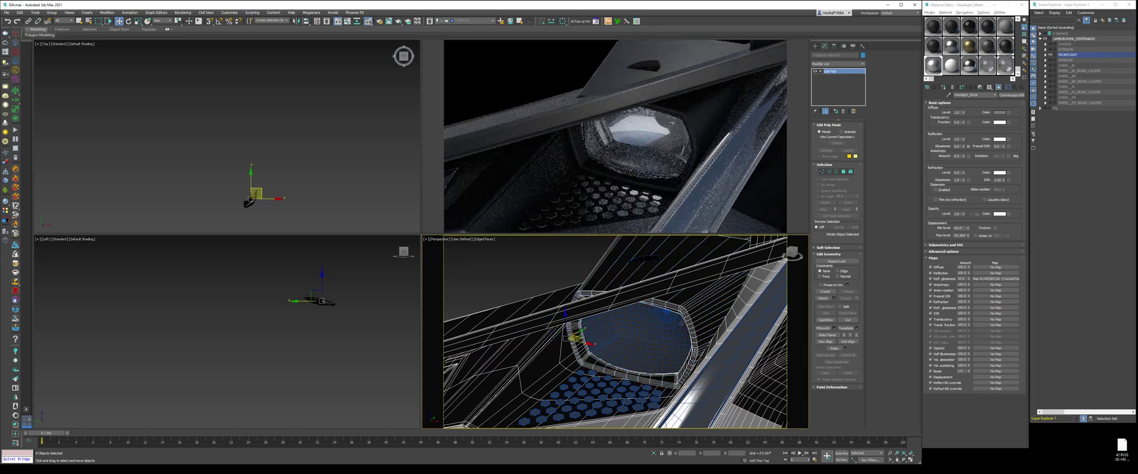
{"action": "left_click", "coordinate": [656, 257], "text": "ctrl"}
{"action": "left_click", "coordinate": [638, 342], "text": "ctrl"}
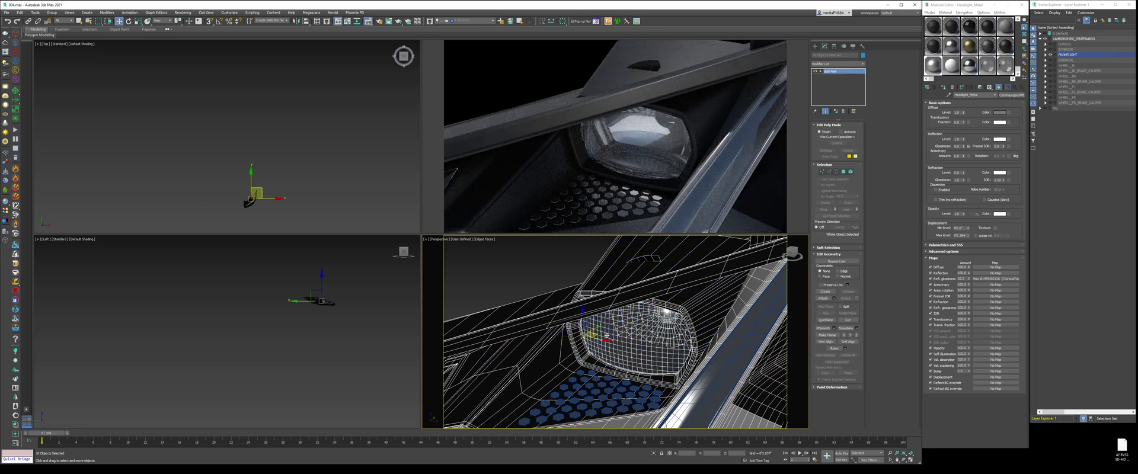
{"action": "scroll", "coordinate": [638, 342], "scroll_direction": "up", "scroll_amount": 4}
{"action": "left_click", "coordinate": [637, 342], "text": "alt"}
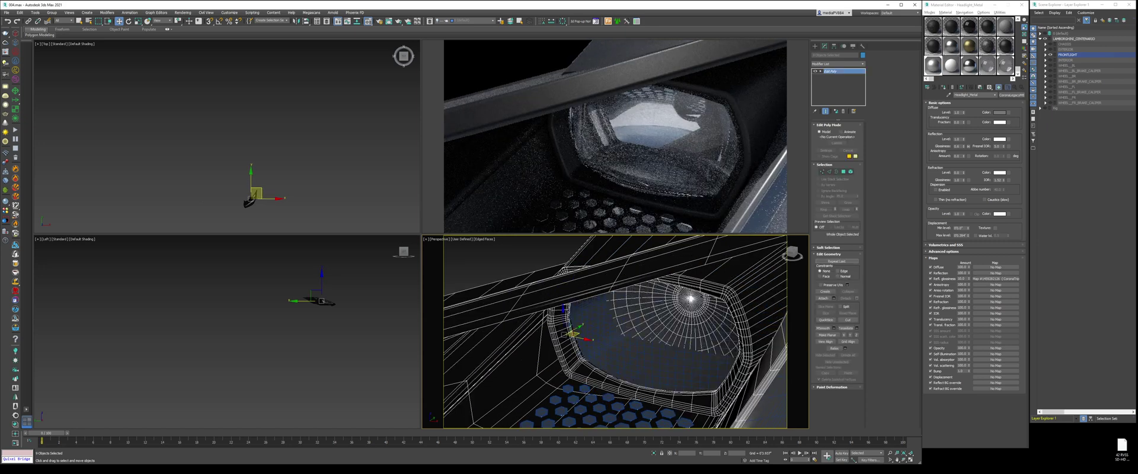
{"action": "key", "text": "F3"}
{"action": "left_click", "coordinate": [612, 347], "text": "ctrl"}
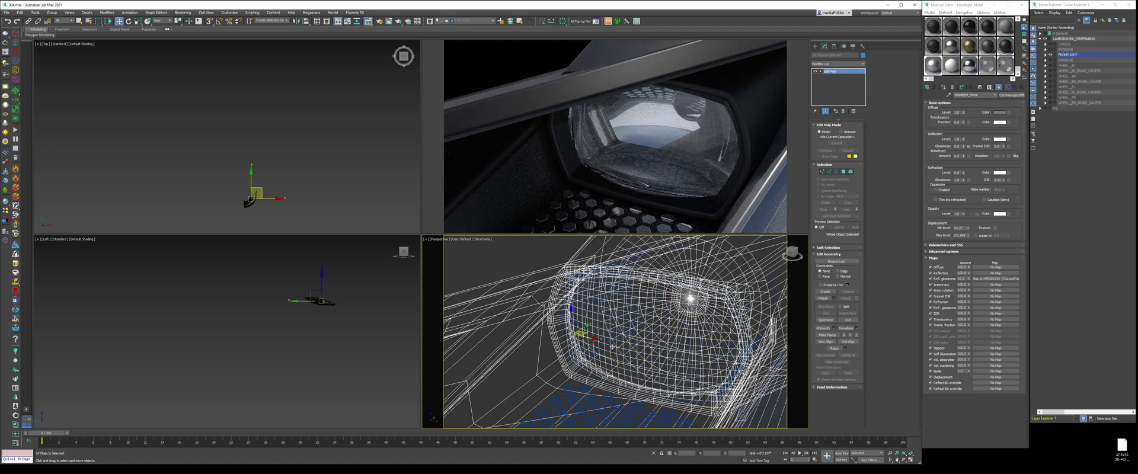
{"action": "scroll", "coordinate": [629, 340], "scroll_direction": "down", "scroll_amount": 5}
{"action": "key", "text": "F3"}
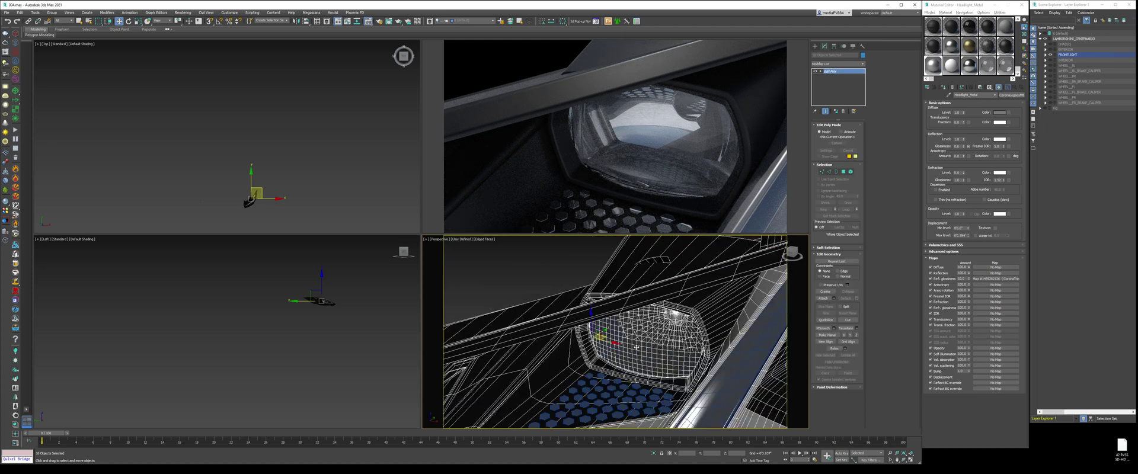
Add the Y-shaped light bar to the selection and apply TurboSmooth to all the selected headlight parts
{"action": "scroll", "coordinate": [649, 332], "scroll_direction": "down", "scroll_amount": 6}
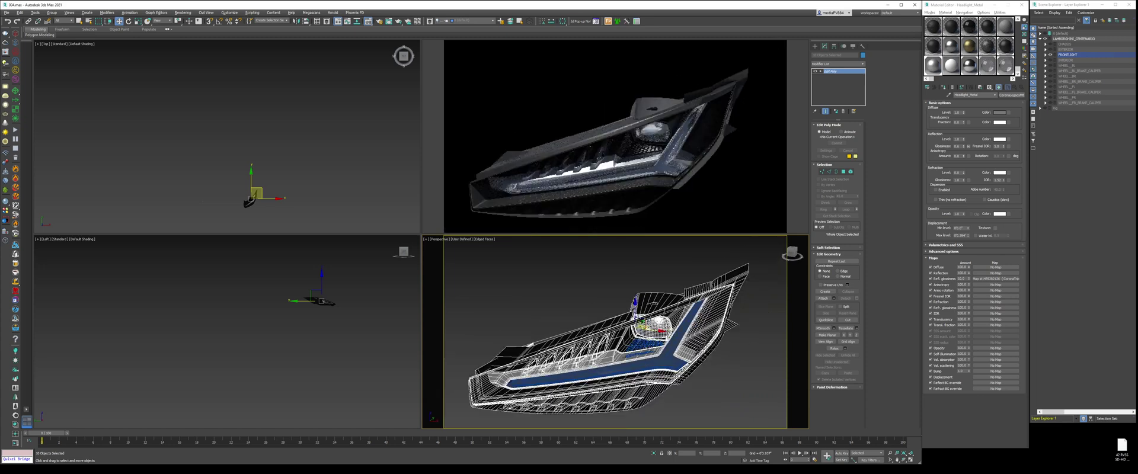
{"action": "left_click", "coordinate": [660, 358], "text": "ctrl"}
{"action": "key", "text": "ctrl+t"}
{"action": "middle_click_drag", "start_coordinate": [661, 358], "coordinate": [643, 357], "text": "alt"}
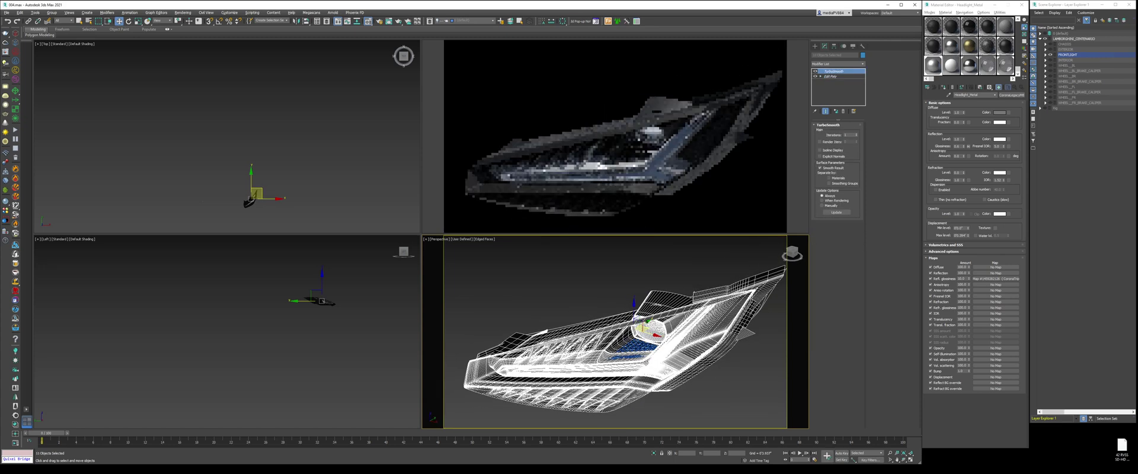
{"action": "scroll", "coordinate": [643, 357], "scroll_direction": "up", "scroll_amount": 3}
{"action": "key", "text": "F4"}
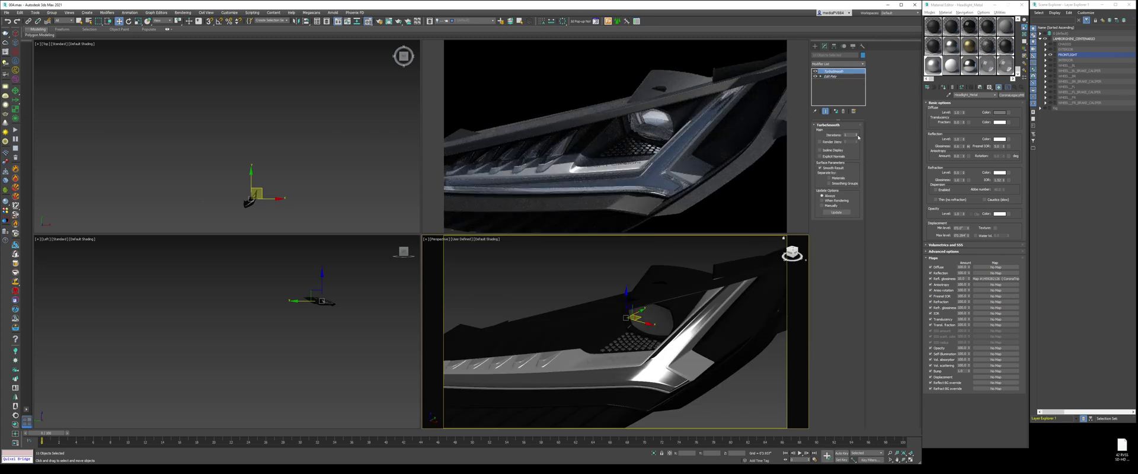
{"action": "left_click", "coordinate": [711, 358]}
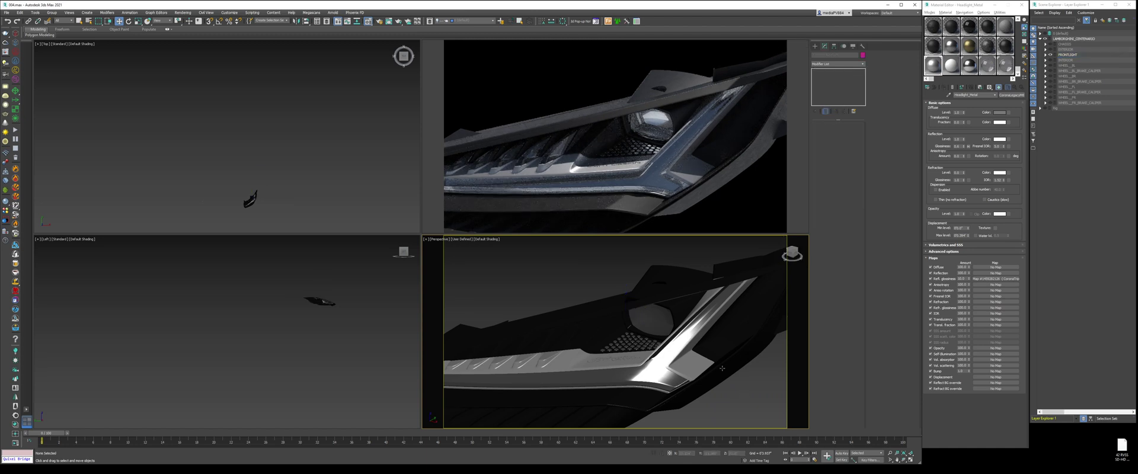
Unhide all objects without unhiding the hidden layers
{"action": "scroll", "coordinate": [703, 348], "scroll_direction": "down", "scroll_amount": 6}
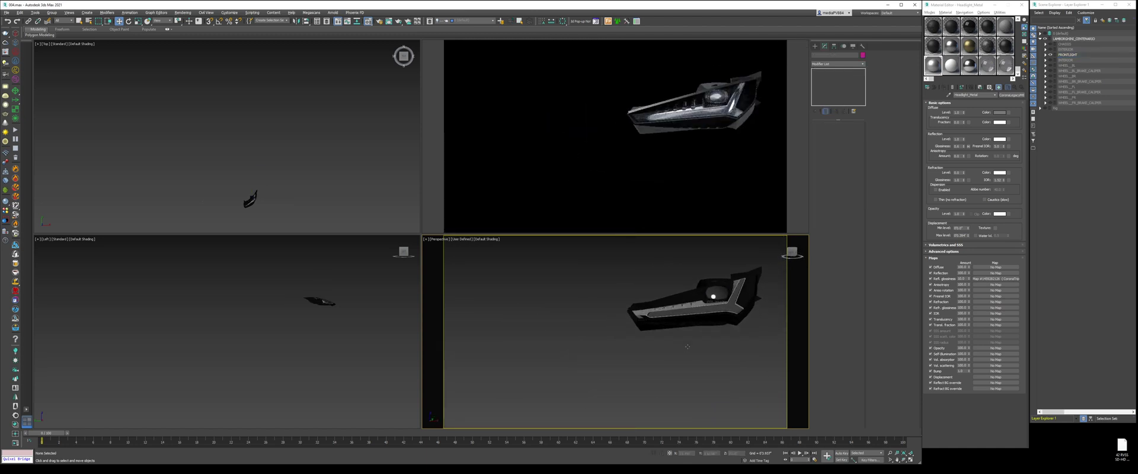
{"action": "scroll", "coordinate": [719, 321], "scroll_direction": "up", "scroll_amount": 4}
{"action": "key", "text": "F4"}
{"action": "right_click", "coordinate": [719, 320]}
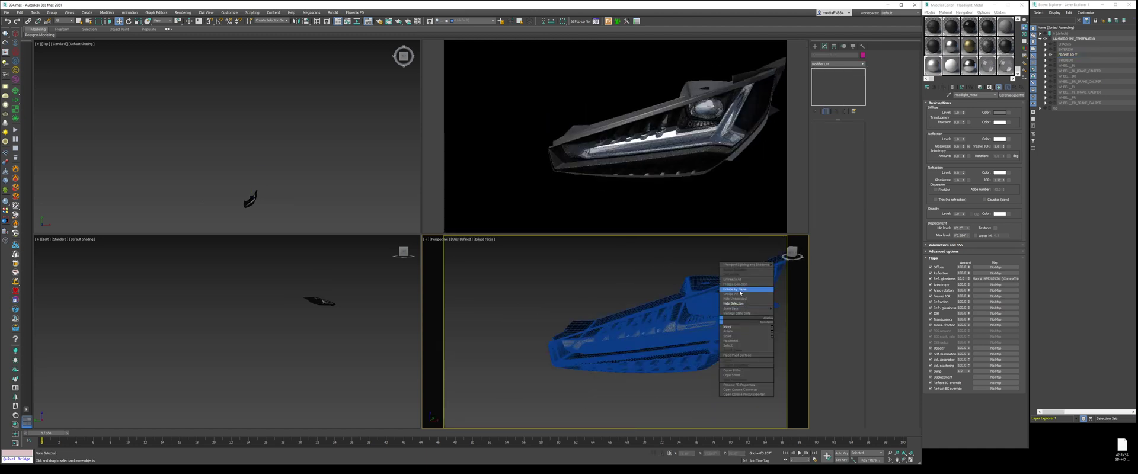
{"action": "left_click", "coordinate": [741, 294]}
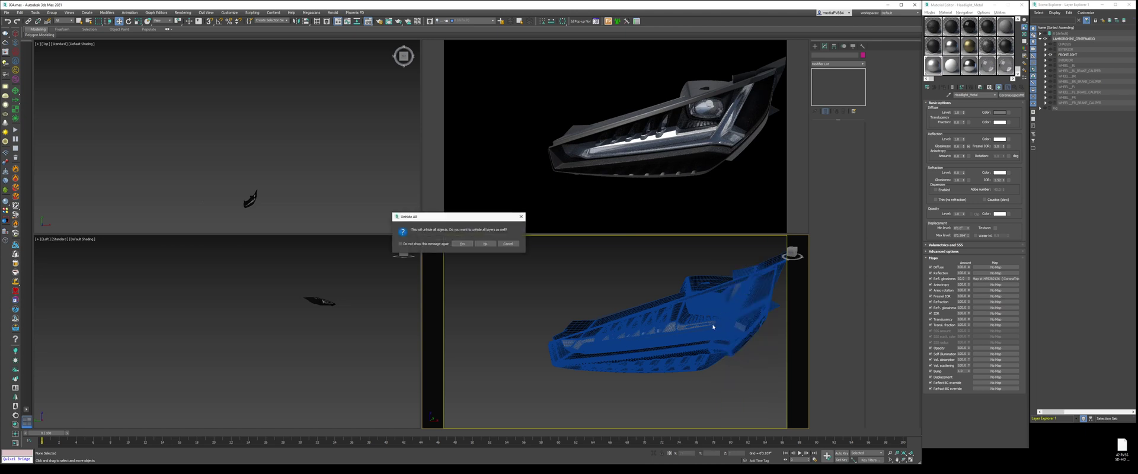
{"action": "left_click", "coordinate": [485, 244]}
Try applying TurboSmooth to the headlight's outer glass cover
{"action": "left_click", "coordinate": [691, 326]}
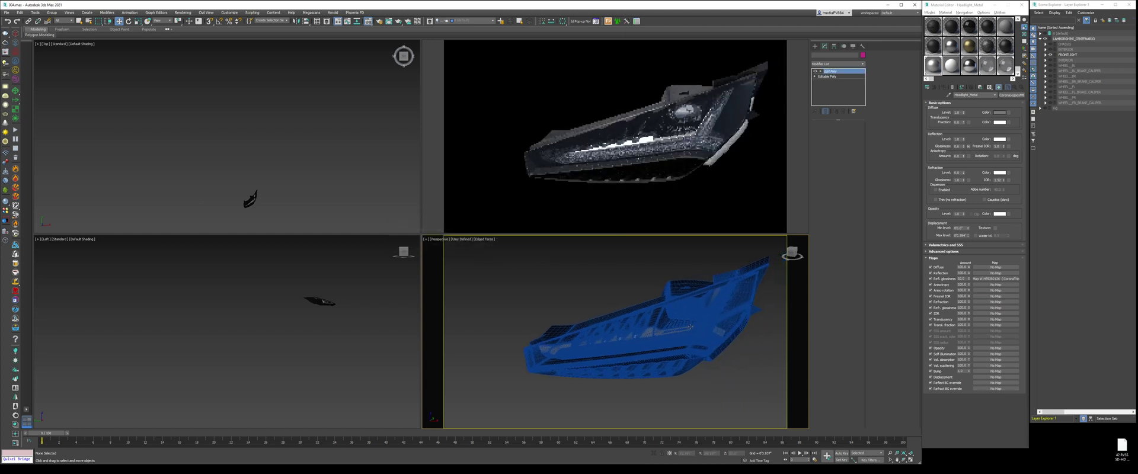
{"action": "middle_click_drag", "start_coordinate": [691, 327], "coordinate": [676, 330], "text": "alt"}
{"action": "scroll", "coordinate": [677, 330], "scroll_direction": "up", "scroll_amount": 3}
{"action": "key", "text": "ctrl+t"}
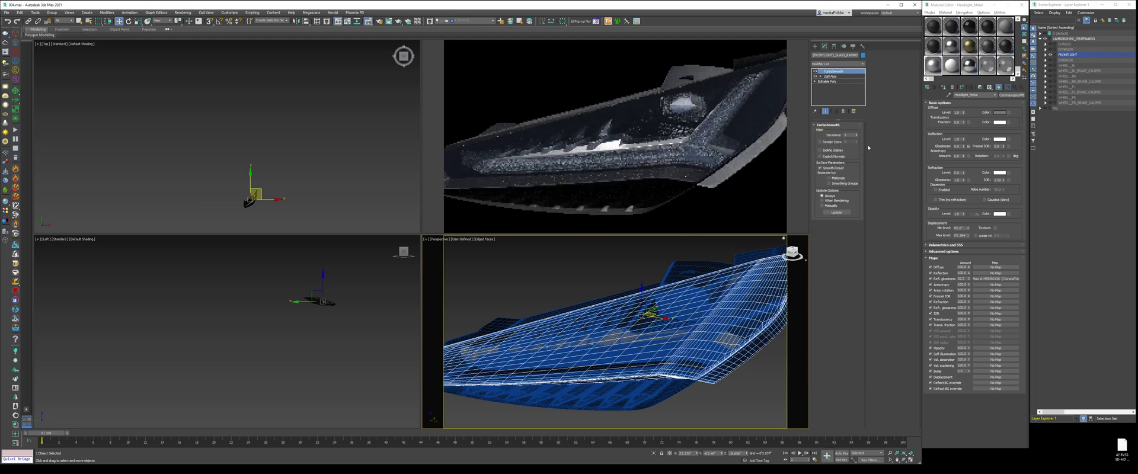
{"action": "key", "text": "ctrl+z"}
Enable Isoline Display in the lower trim panel's TurboSmooth and copy that modifier
{"action": "left_click", "coordinate": [656, 390]}
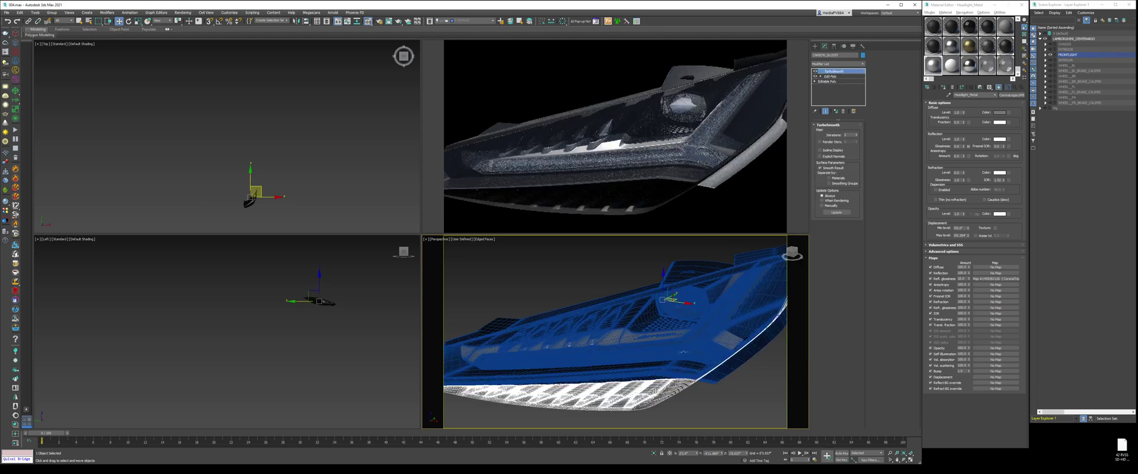
{"action": "left_click", "coordinate": [821, 150]}
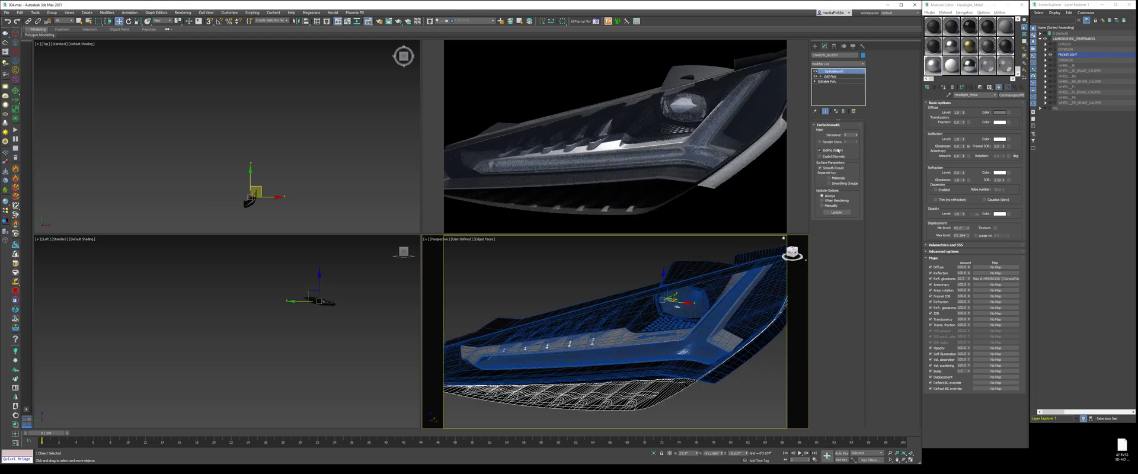
{"action": "right_click", "coordinate": [837, 71]}
{"action": "left_click", "coordinate": [851, 95]}
Paste the copied TurboSmooth modifier onto the headlight's outer glass cover and hide the cover
{"action": "left_click", "coordinate": [702, 335]}
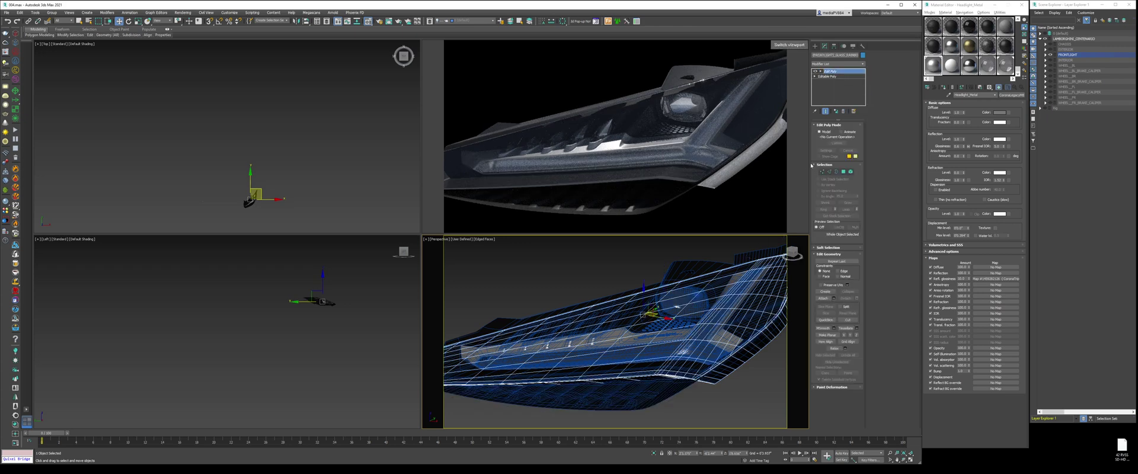
{"action": "right_click", "coordinate": [843, 68]}
{"action": "left_click", "coordinate": [853, 110]}
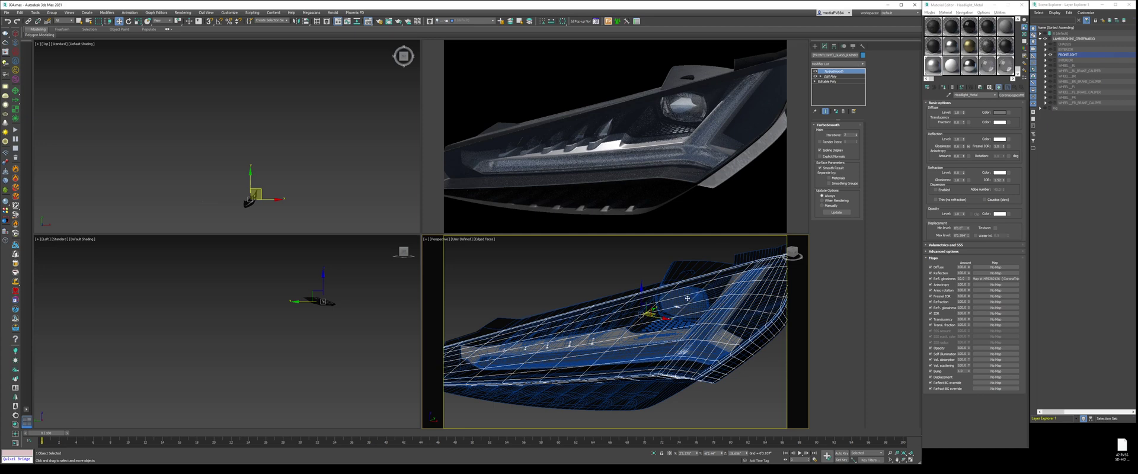
{"action": "right_click", "coordinate": [700, 278]}
{"action": "left_click", "coordinate": [712, 261]}
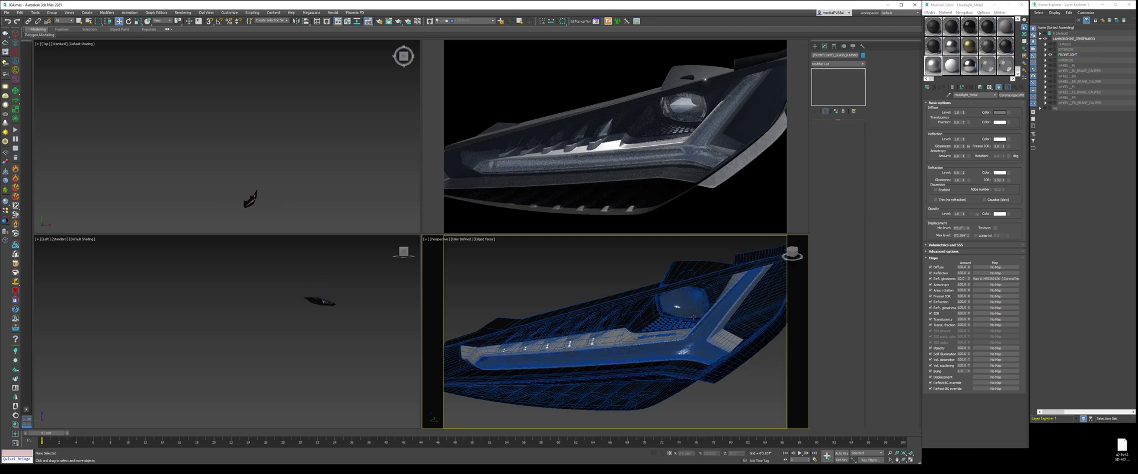
Paste the copied TurboSmooth as an instance onto the Y-shaped glass light guide, hide it and select the aluminium trim behind it
{"action": "left_click", "coordinate": [723, 305]}
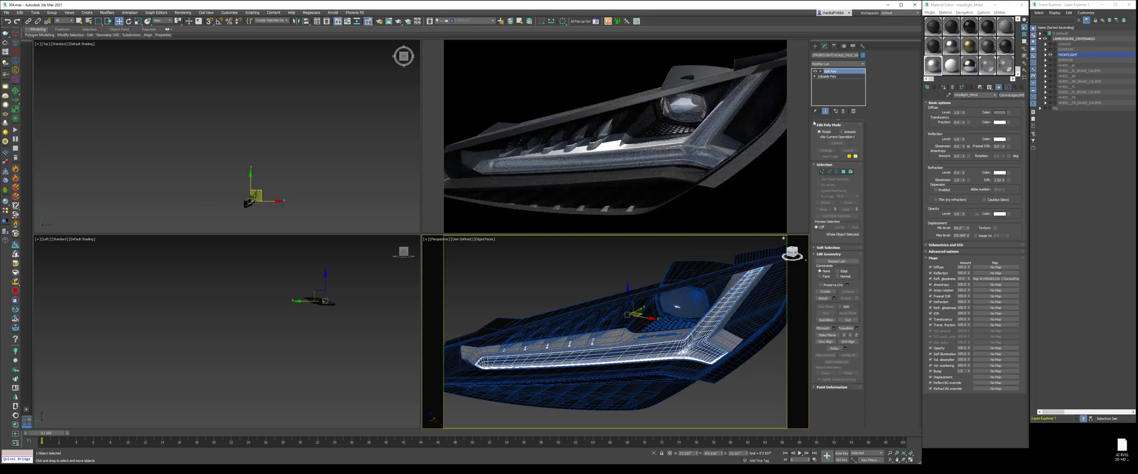
{"action": "right_click", "coordinate": [840, 73]}
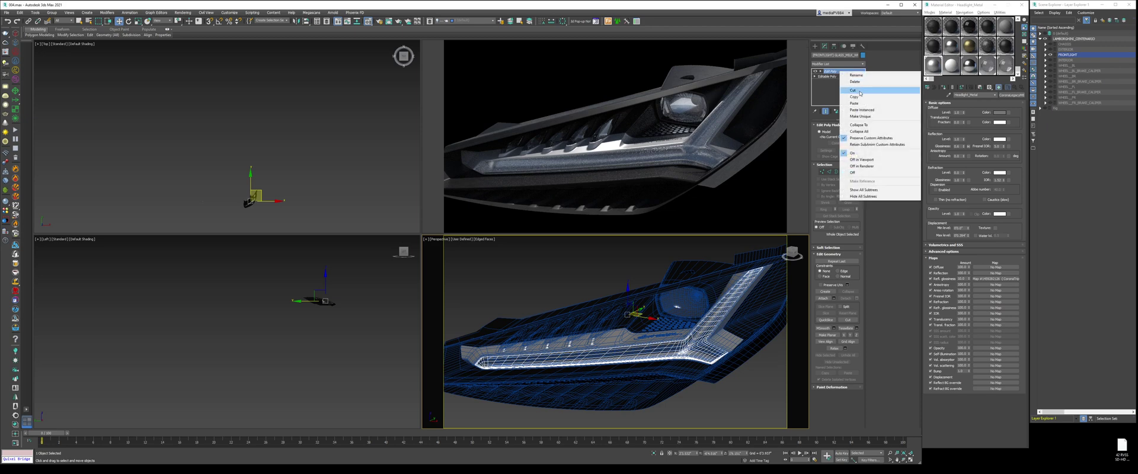
{"action": "left_click", "coordinate": [857, 110]}
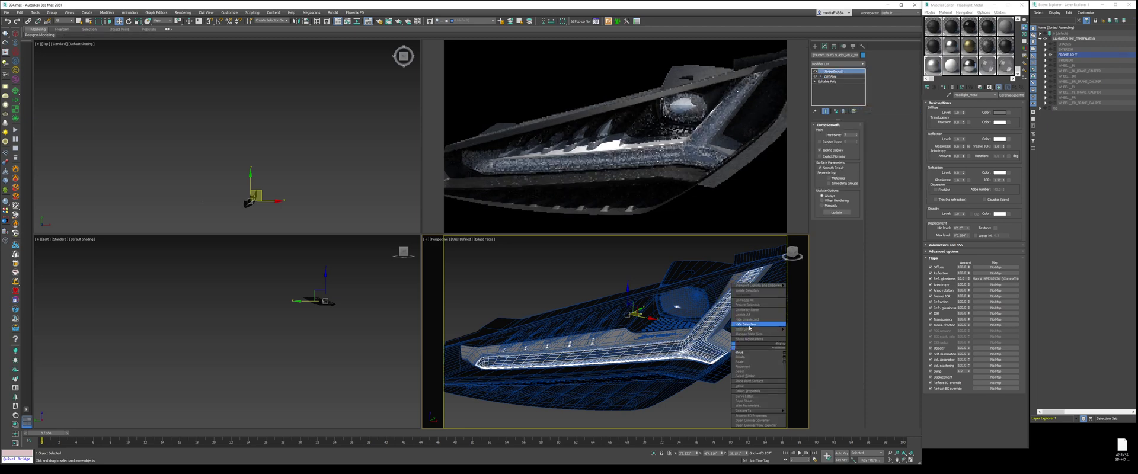
{"action": "left_click", "coordinate": [734, 350]}
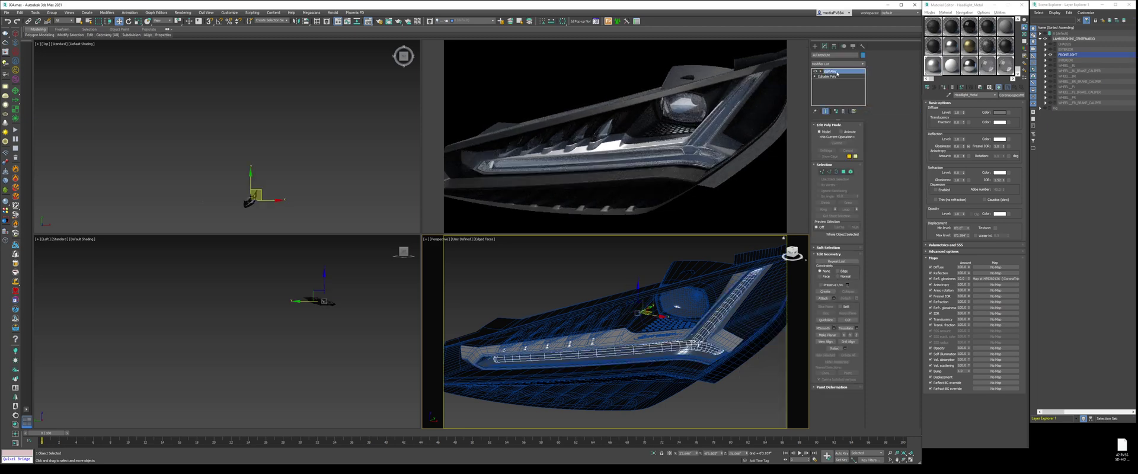
Paste the copied TurboSmooth modifier onto the aluminium trim and unhide all objects, leaving hidden layers off
{"action": "right_click", "coordinate": [837, 73]}
{"action": "left_click", "coordinate": [856, 101]}
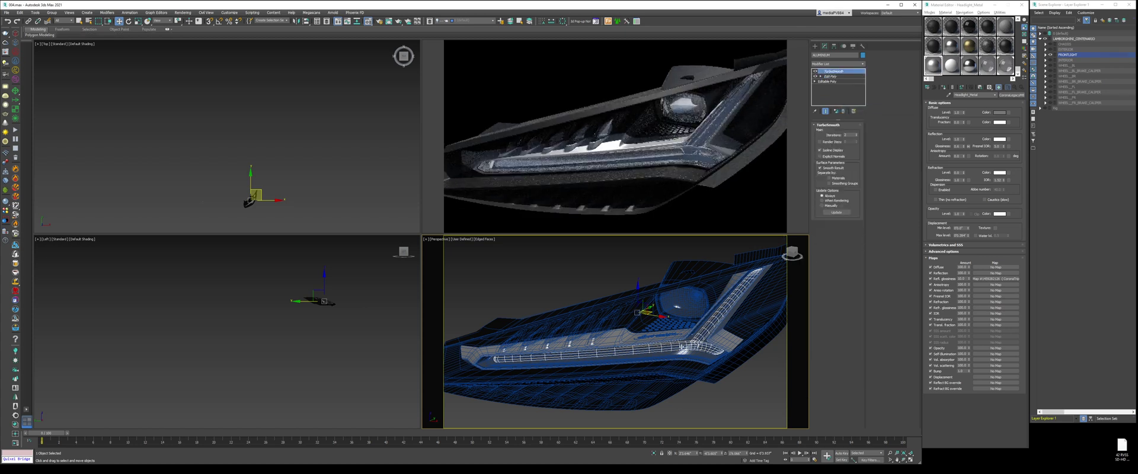
{"action": "right_click", "coordinate": [701, 302]}
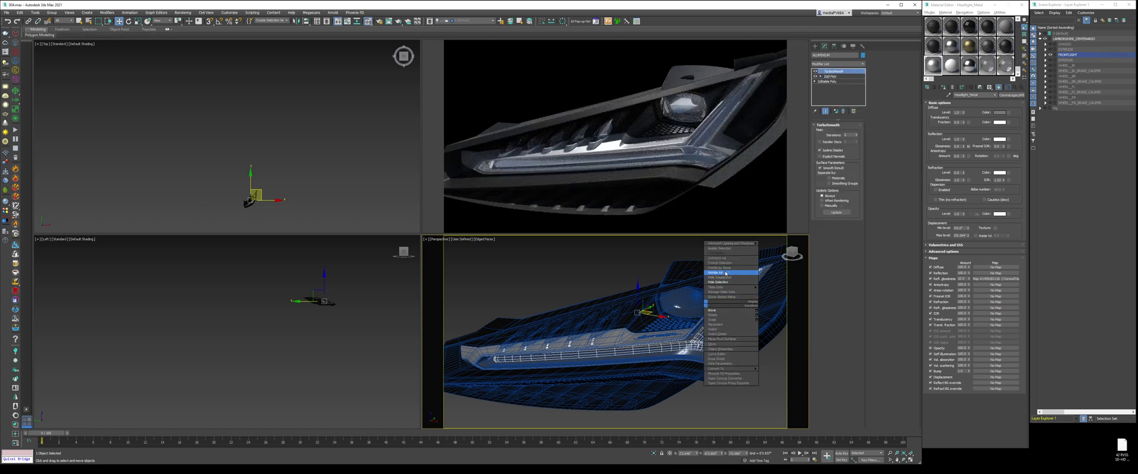
{"action": "left_click", "coordinate": [729, 278]}
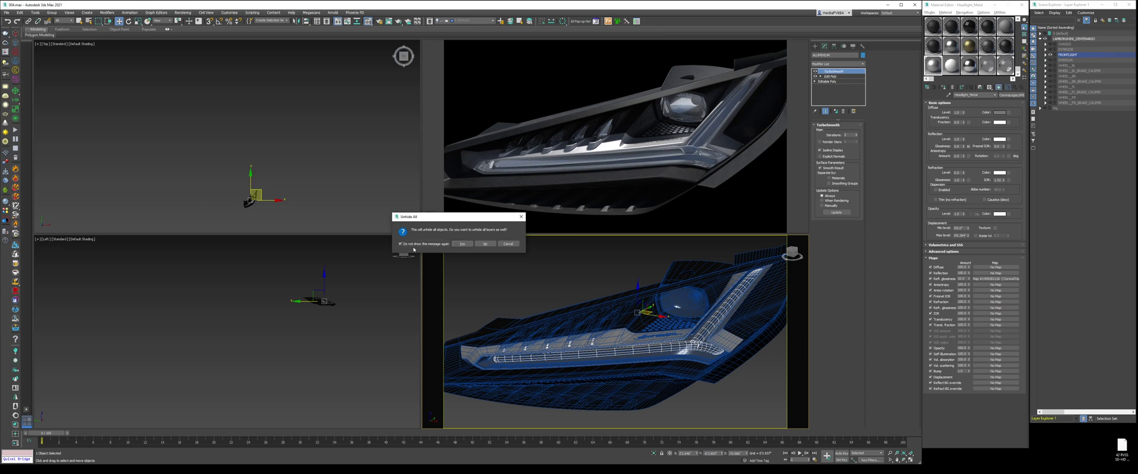
{"action": "left_click", "coordinate": [483, 244]}
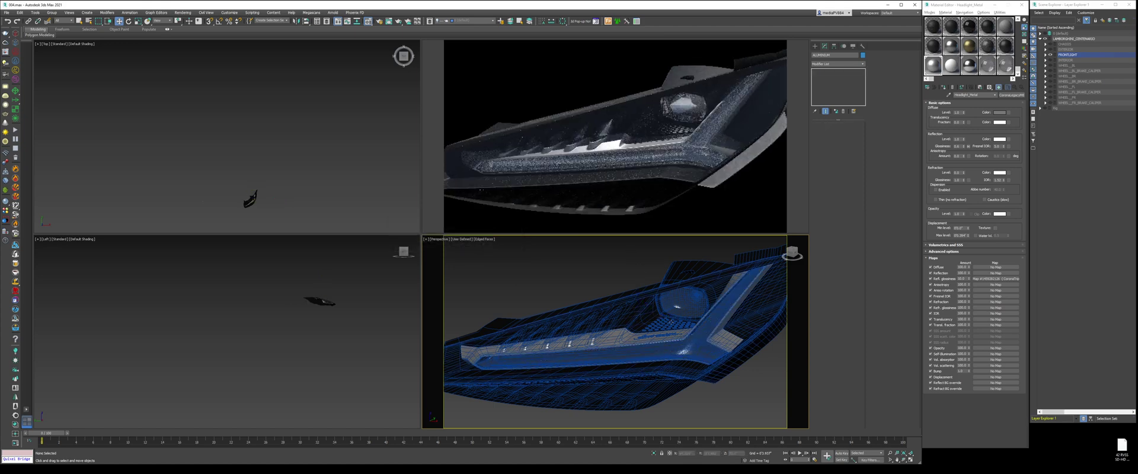
Select all headlight parts except the small separate object away from them, and stop the interactive render
{"action": "left_click", "coordinate": [661, 335]}
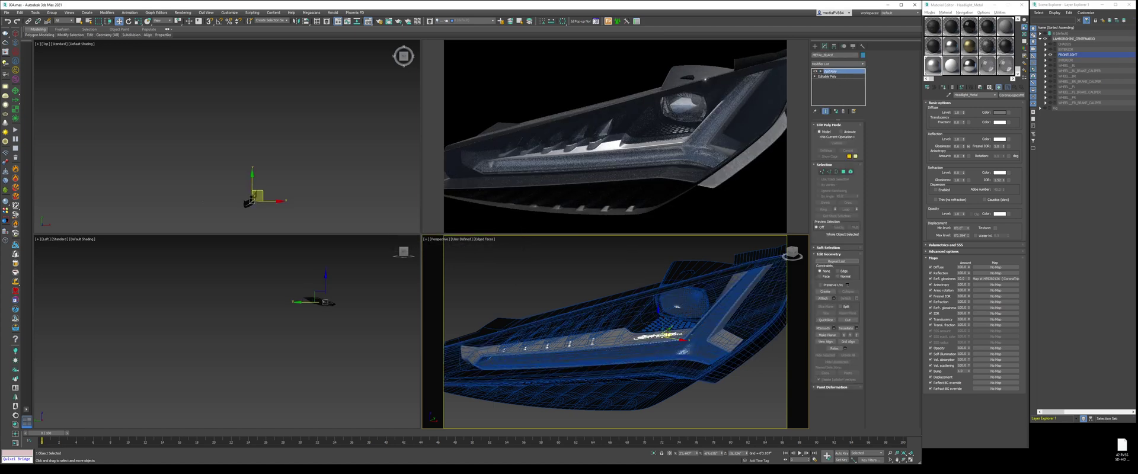
{"action": "middle_click_drag", "start_coordinate": [665, 336], "coordinate": [659, 342], "text": "alt"}
{"action": "scroll", "coordinate": [659, 336], "scroll_direction": "up", "scroll_amount": 3}
{"action": "left_click", "coordinate": [659, 336]}
{"action": "key", "text": "ctrl+a"}
{"action": "scroll", "coordinate": [659, 335], "scroll_direction": "down", "scroll_amount": 8}
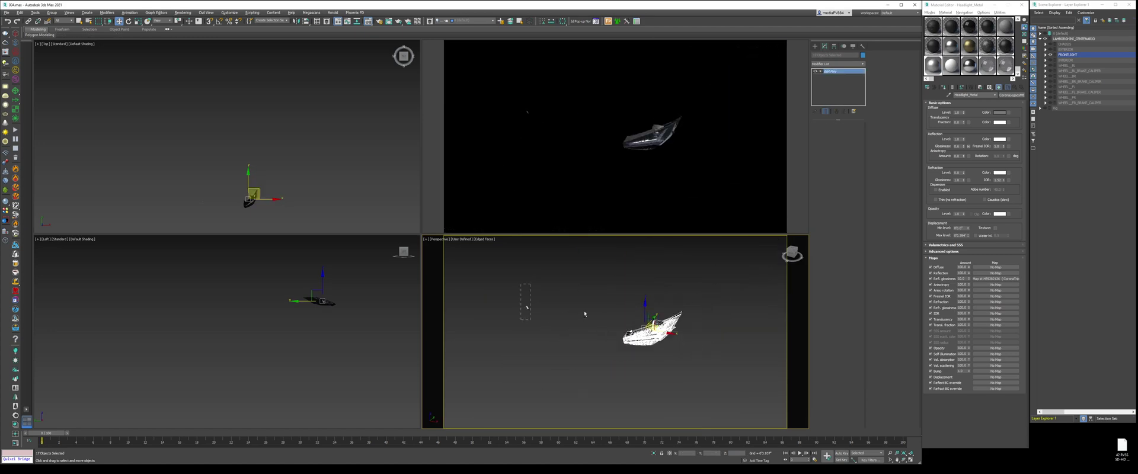
{"action": "left_click_drag", "start_coordinate": [521, 284], "coordinate": [530, 320], "text": "alt"}
{"action": "middle_click_drag", "start_coordinate": [591, 313], "coordinate": [617, 302], "text": "alt"}
{"action": "middle_click_drag", "start_coordinate": [659, 269], "coordinate": [620, 307], "text": "alt"}
{"action": "right_click", "coordinate": [676, 130]}
{"action": "left_click", "coordinate": [691, 147]}
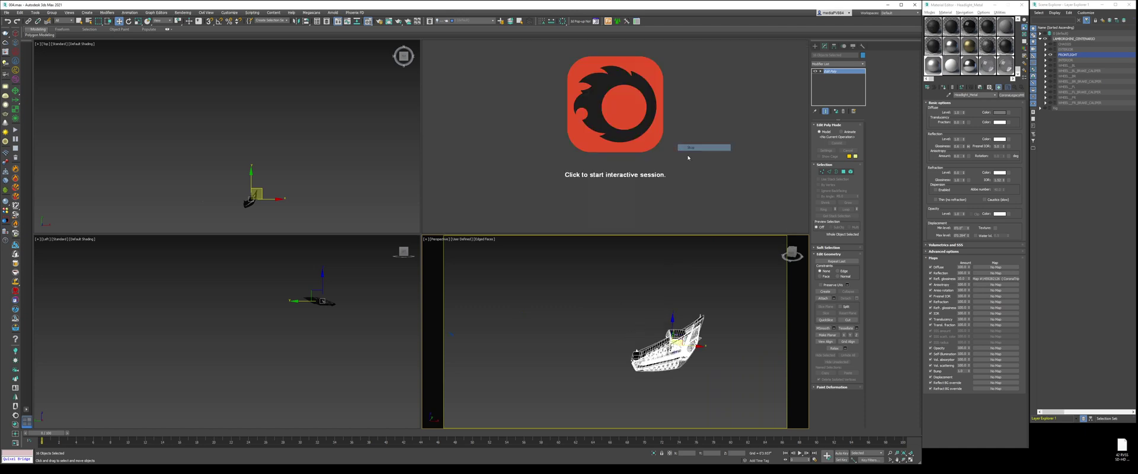
Mirror the selected headlight parts across the X axis as instances about the working pivot, and turn the working pivot off
{"action": "middle_click_drag", "start_coordinate": [691, 299], "coordinate": [696, 288], "text": "alt"}
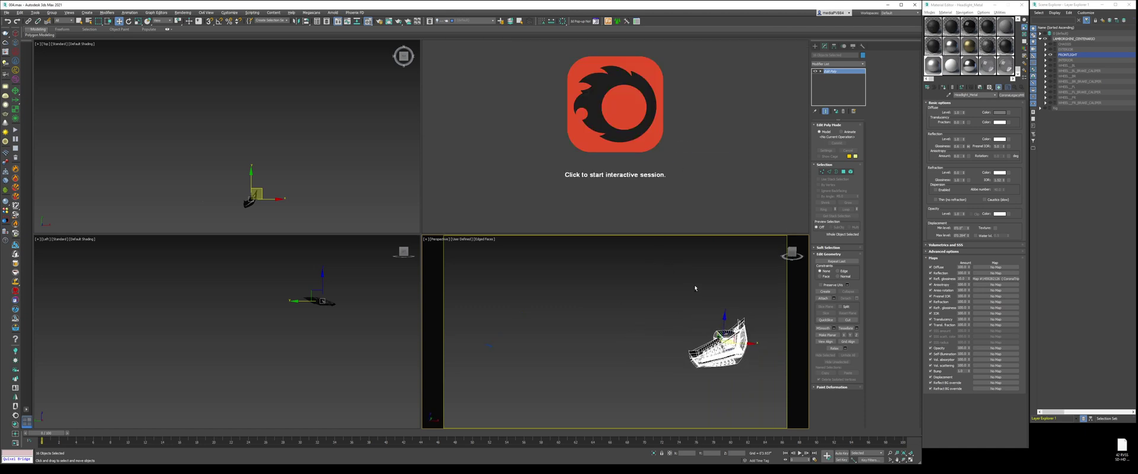
{"action": "left_click", "coordinate": [834, 47]}
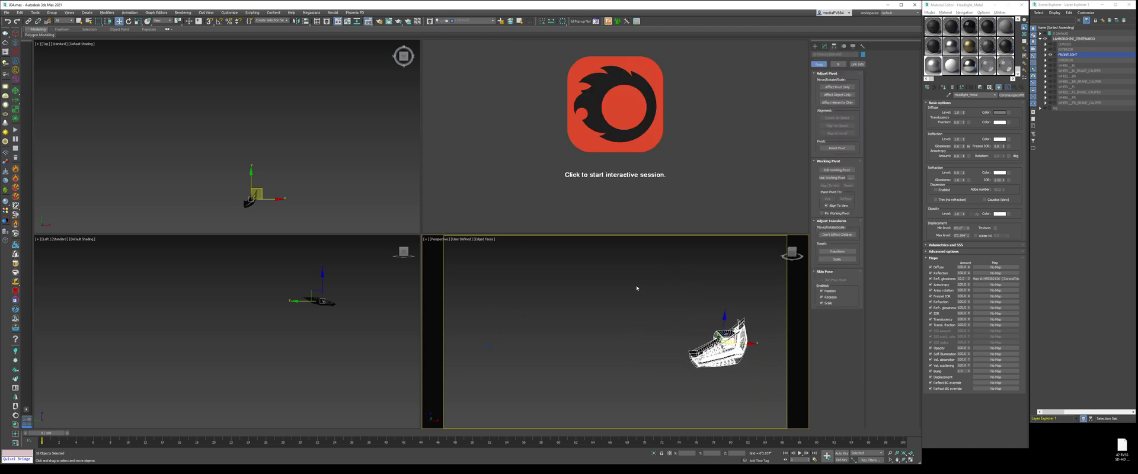
{"action": "left_click", "coordinate": [838, 178]}
{"action": "left_click", "coordinate": [296, 21]}
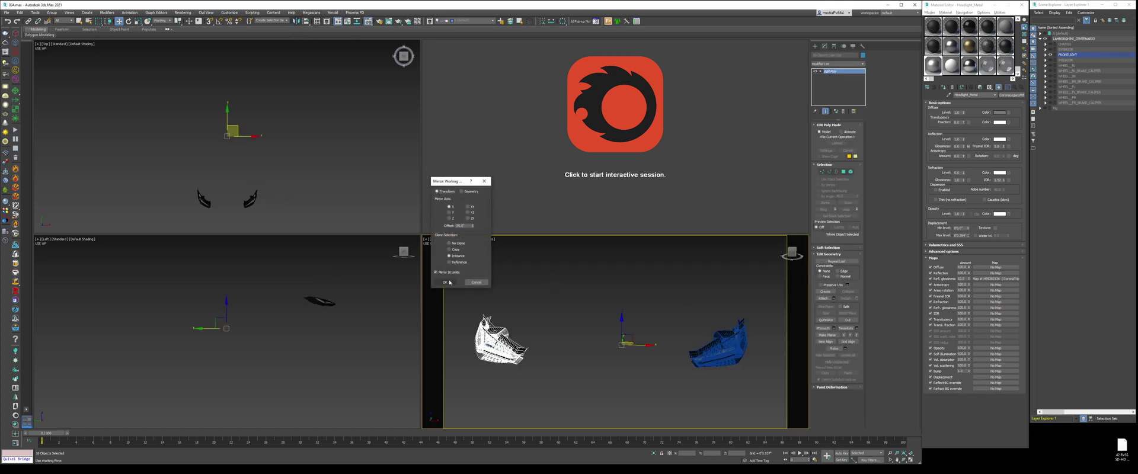
{"action": "left_click", "coordinate": [448, 282]}
{"action": "left_click", "coordinate": [833, 45]}
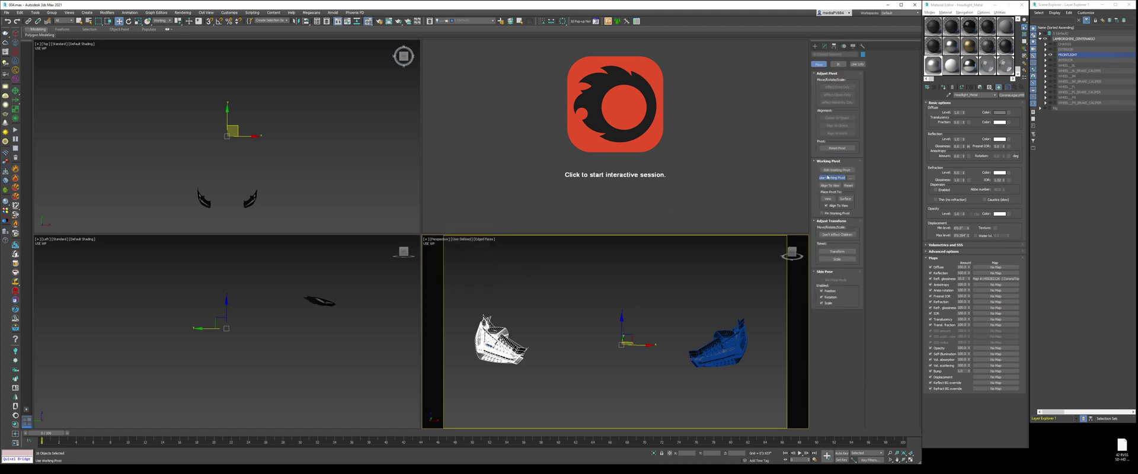
{"action": "left_click", "coordinate": [627, 314]}
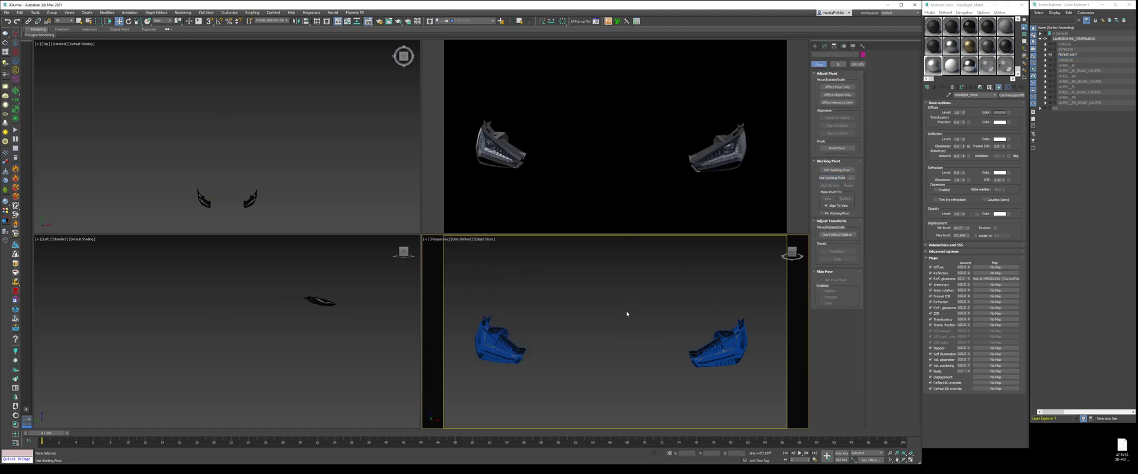
Turn off edged faces in the perspective view and show the EXTERIOR layer with the CHASSIS layer hidden
{"action": "scroll", "coordinate": [627, 313], "scroll_direction": "down", "scroll_amount": 3}
{"action": "scroll", "coordinate": [640, 313], "scroll_direction": "up", "scroll_amount": 3}
{"action": "key", "text": "F4"}
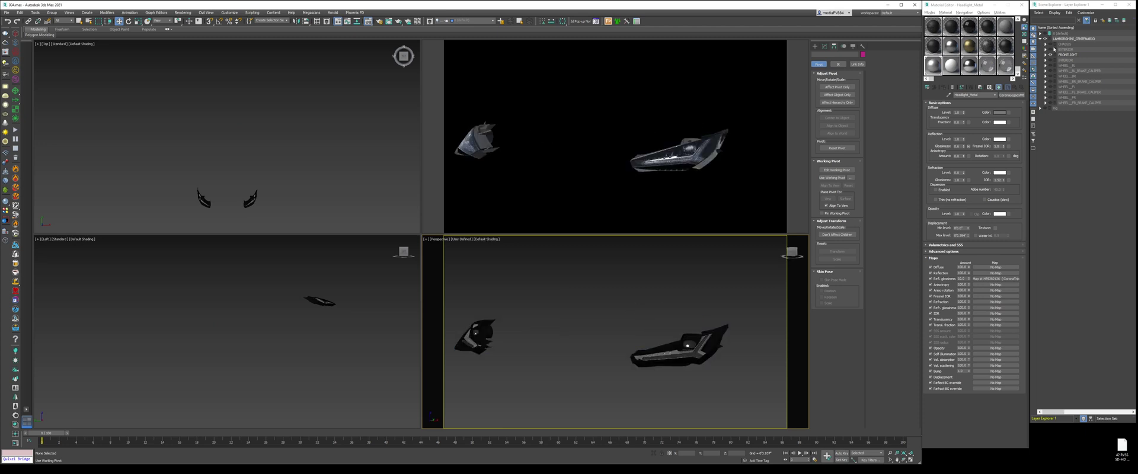
{"action": "left_click", "coordinate": [1051, 44]}
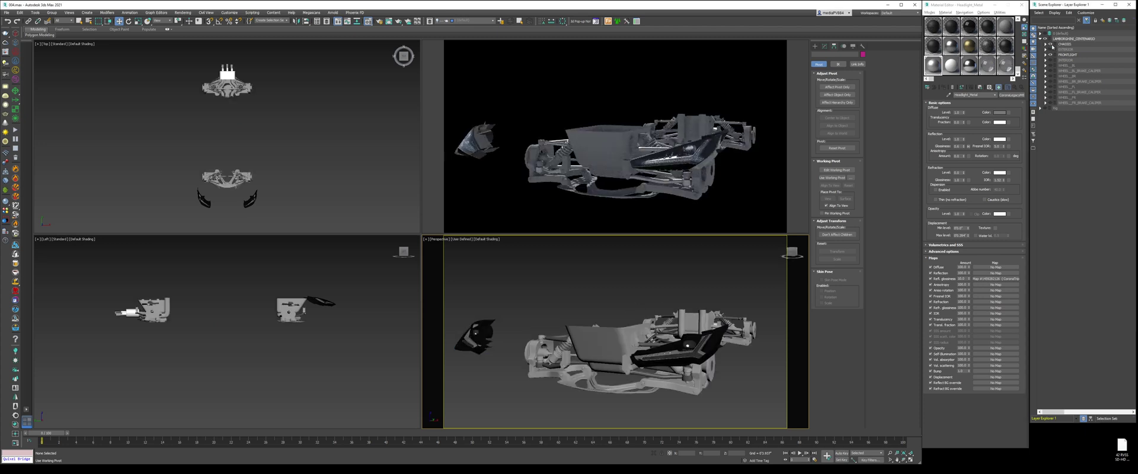
{"action": "left_click", "coordinate": [1050, 44]}
{"action": "left_click", "coordinate": [1051, 49]}
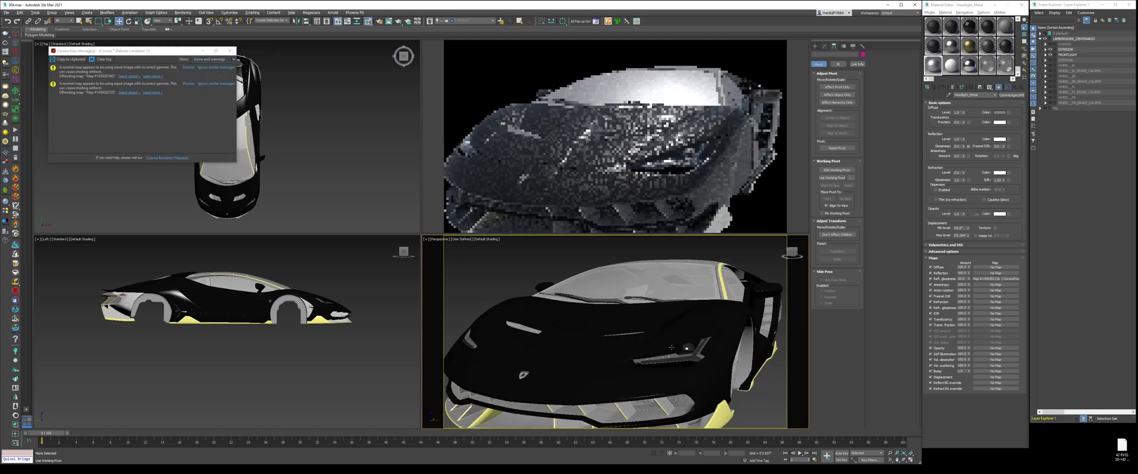
Set the Headlight_Metal material's Fresnel IOR to 3 and darken its diffuse colour
{"action": "middle_click_drag", "start_coordinate": [671, 348], "coordinate": [677, 334]}
{"action": "middle_click_drag", "start_coordinate": [698, 370], "coordinate": [650, 362]}
{"action": "scroll", "coordinate": [701, 360], "scroll_direction": "down", "scroll_amount": 2}
{"action": "scroll", "coordinate": [677, 365], "scroll_direction": "up", "scroll_amount": 8}
{"action": "scroll", "coordinate": [670, 373], "scroll_direction": "up", "scroll_amount": 3}
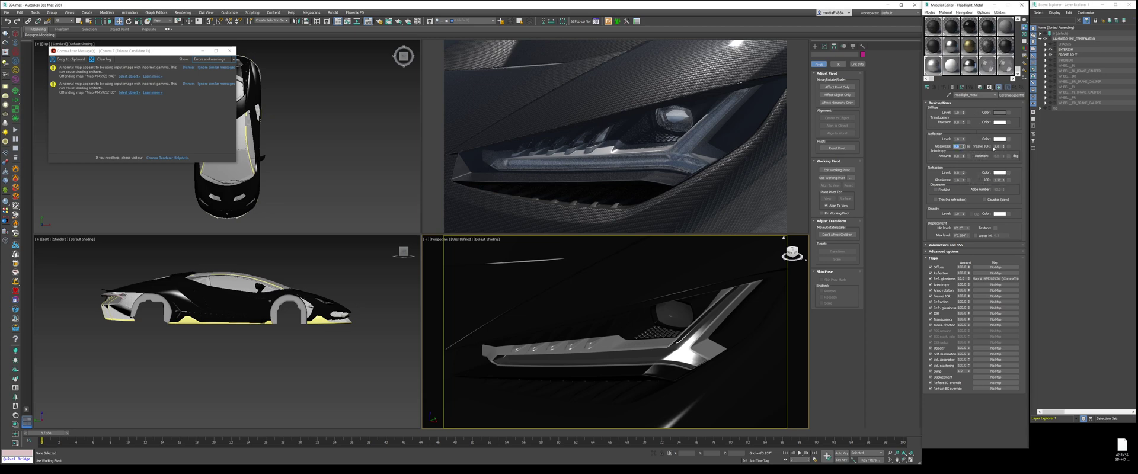
{"action": "type", "text": "3"}
{"action": "key", "text": "Return"}
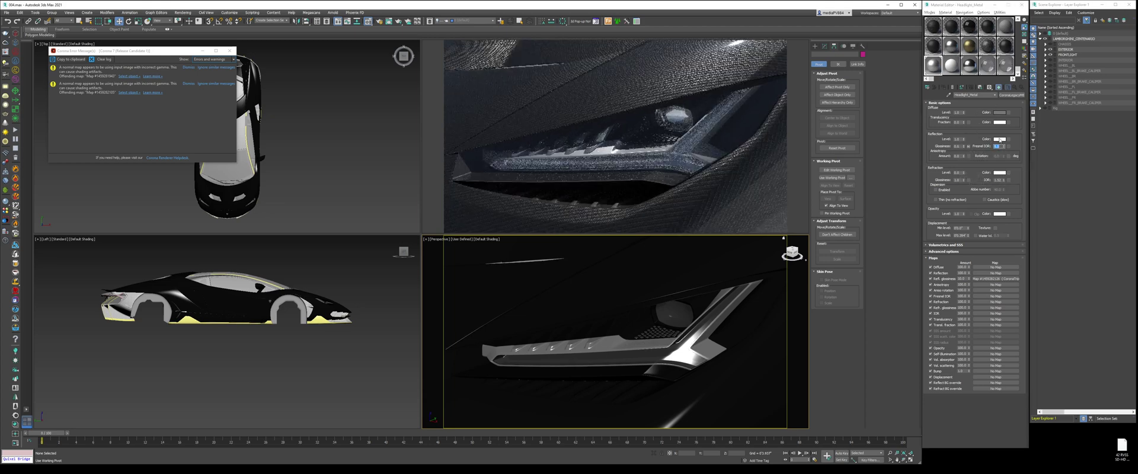
{"action": "left_click", "coordinate": [999, 140]}
{"action": "left_click", "coordinate": [656, 178]}
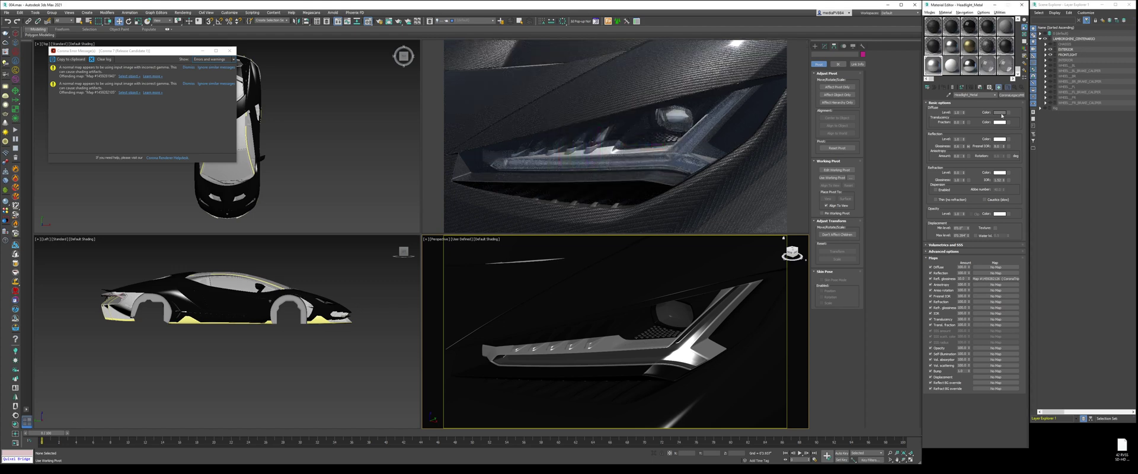
{"action": "left_click", "coordinate": [1000, 112]}
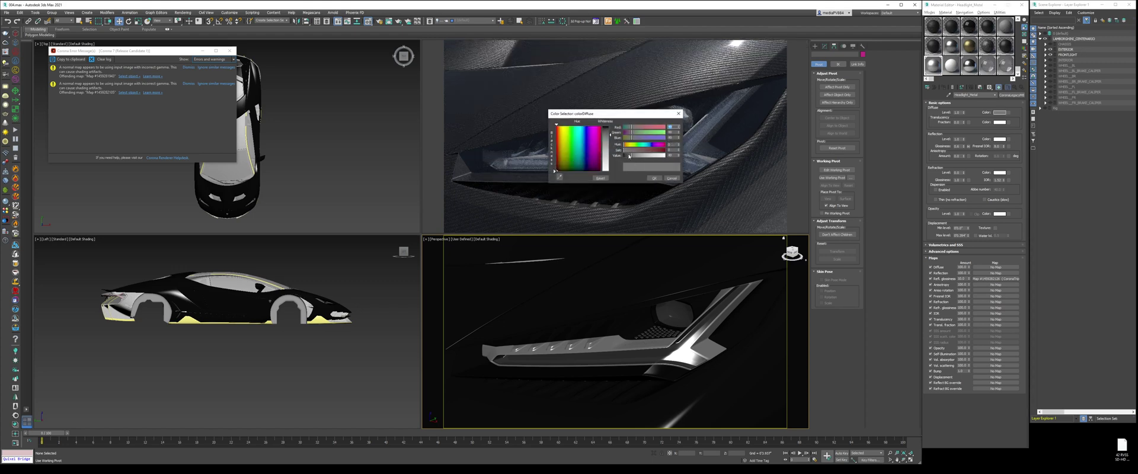
{"action": "left_click", "coordinate": [654, 178]}
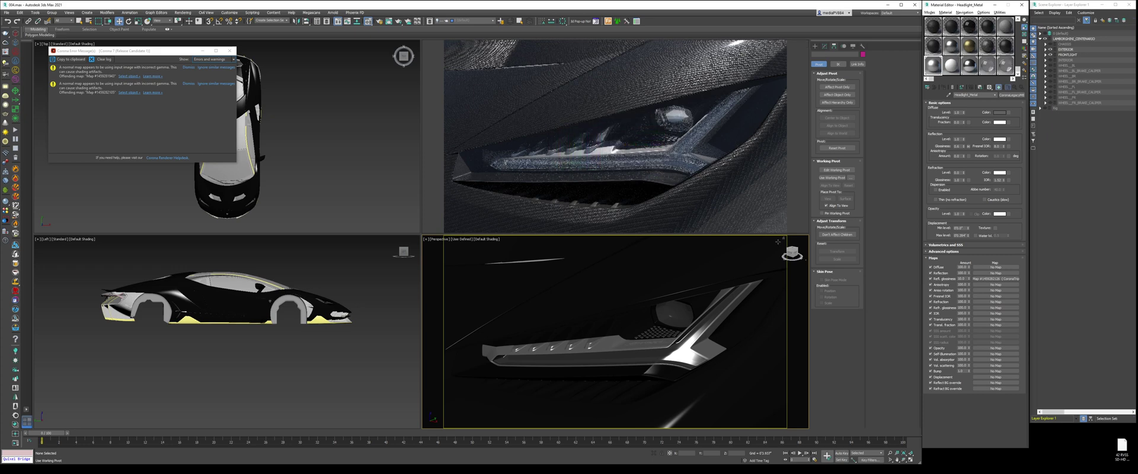
Add a Noise map with a reduced size to Headlight_Metal's Bump slot and return to the parent material
{"action": "scroll", "coordinate": [631, 362], "scroll_direction": "up", "scroll_amount": 5}
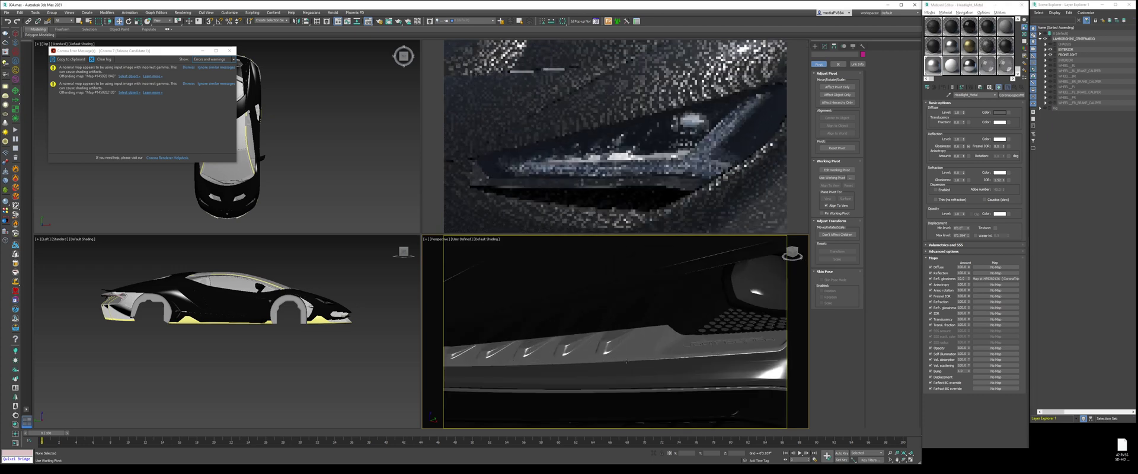
{"action": "left_click", "coordinate": [991, 372]}
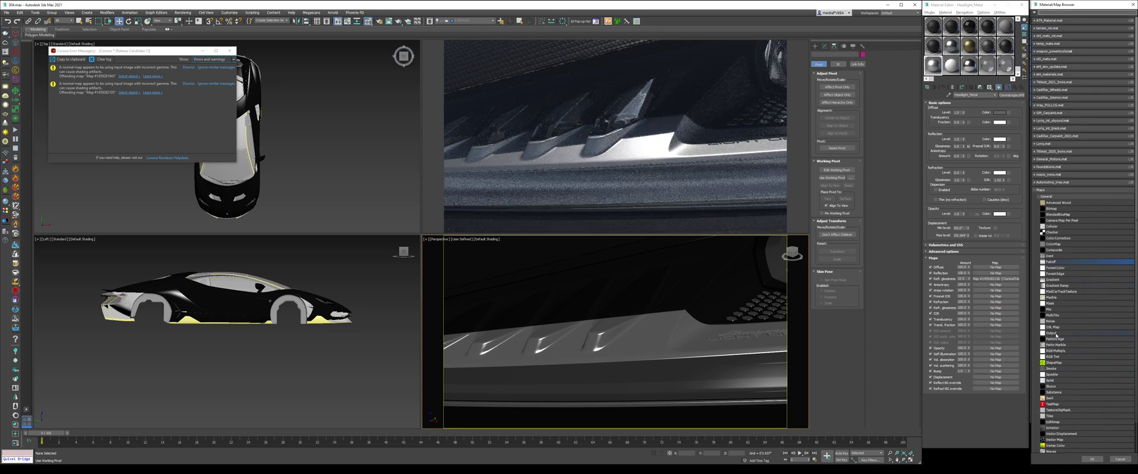
{"action": "double_click", "coordinate": [1052, 321]}
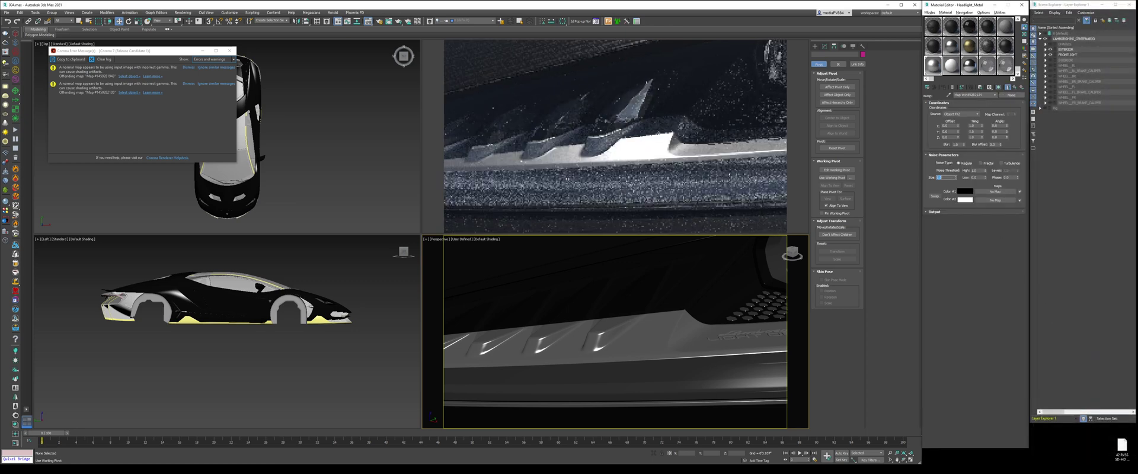
{"action": "type", "text": "."}
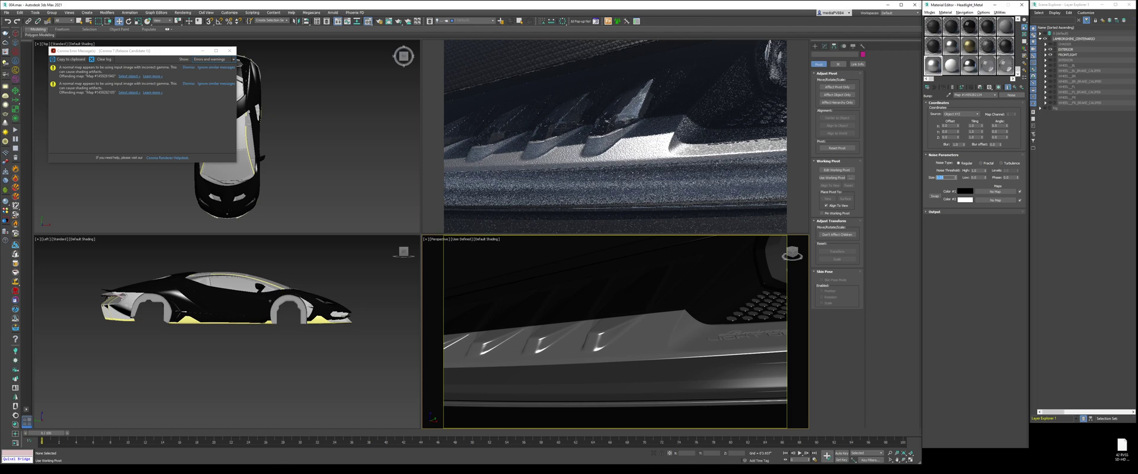
{"action": "left_click", "coordinate": [1020, 88]}
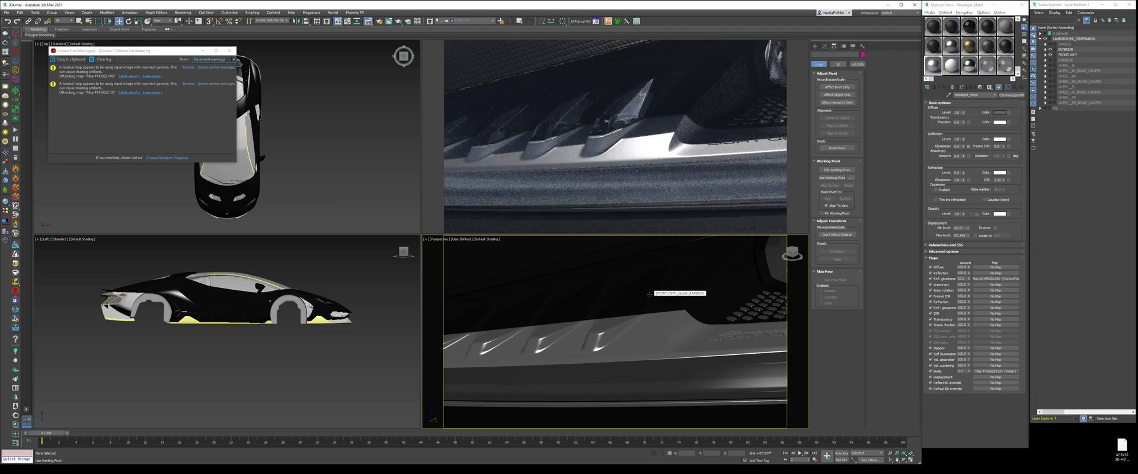
Pick the plastic_yellow material from the car's front lower trim and replace it with a CoronaLegacyMtl
{"action": "scroll", "coordinate": [650, 294], "scroll_direction": "down", "scroll_amount": 10}
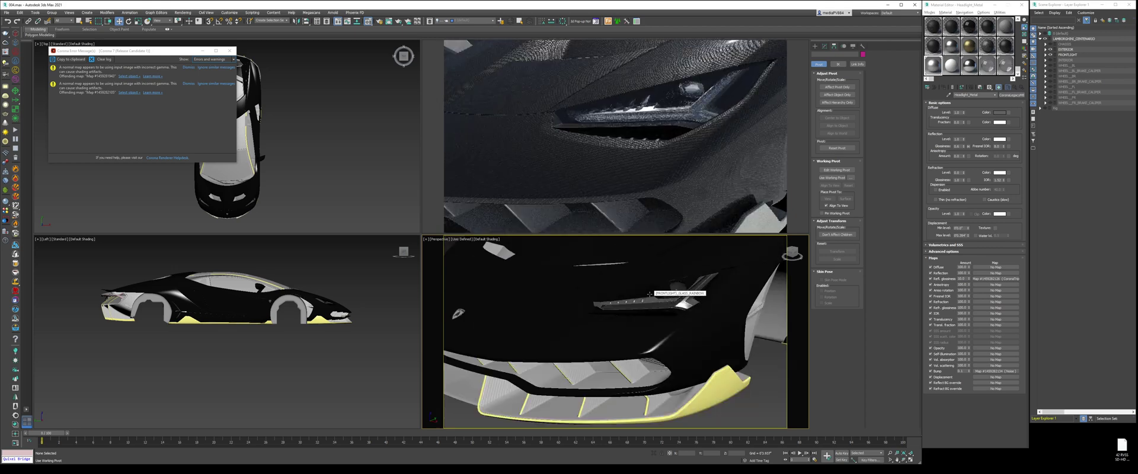
{"action": "scroll", "coordinate": [705, 349], "scroll_direction": "down", "scroll_amount": 5}
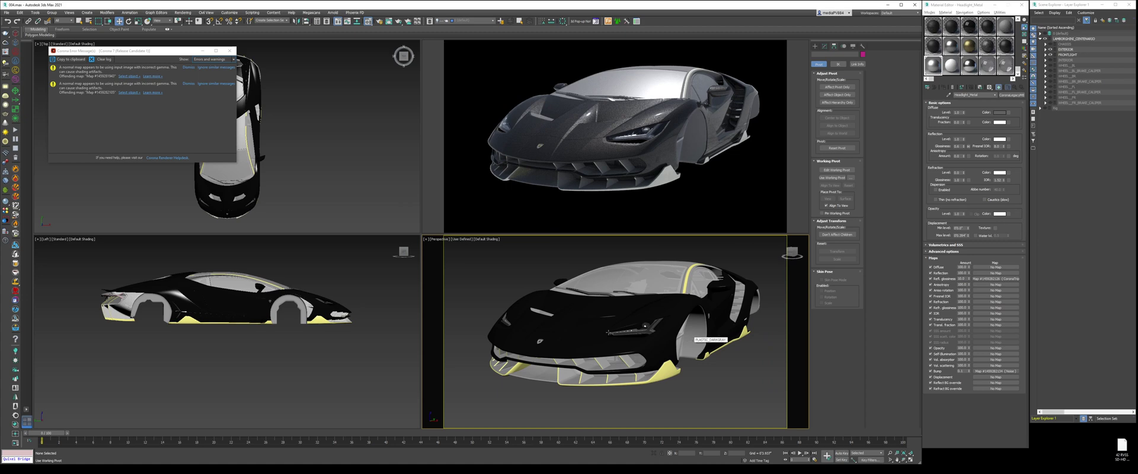
{"action": "mouse_move", "coordinate": [614, 339]}
{"action": "middle_mouse_down", "text": "alt"}
{"action": "mouse_move", "coordinate": [670, 340]}
{"action": "mouse_move", "coordinate": [608, 342]}
{"action": "middle_mouse_up", "text": "alt"}
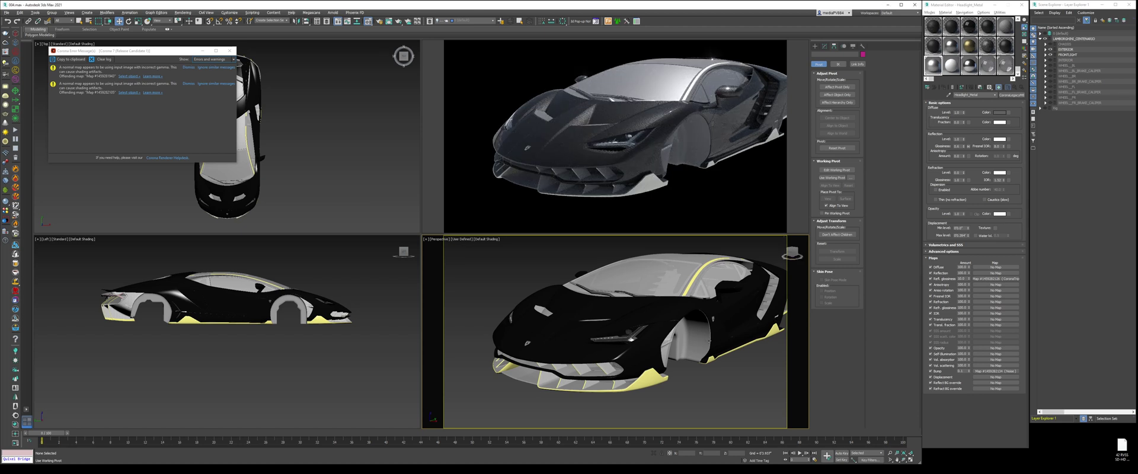
{"action": "middle_click_drag", "start_coordinate": [708, 340], "coordinate": [705, 345], "text": "alt"}
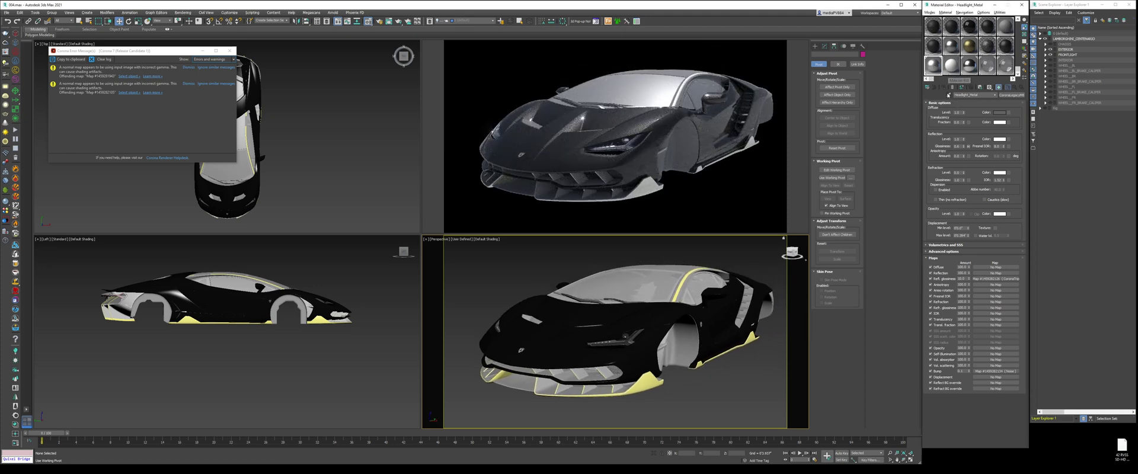
{"action": "left_click", "coordinate": [949, 95]}
{"action": "left_click", "coordinate": [653, 384]}
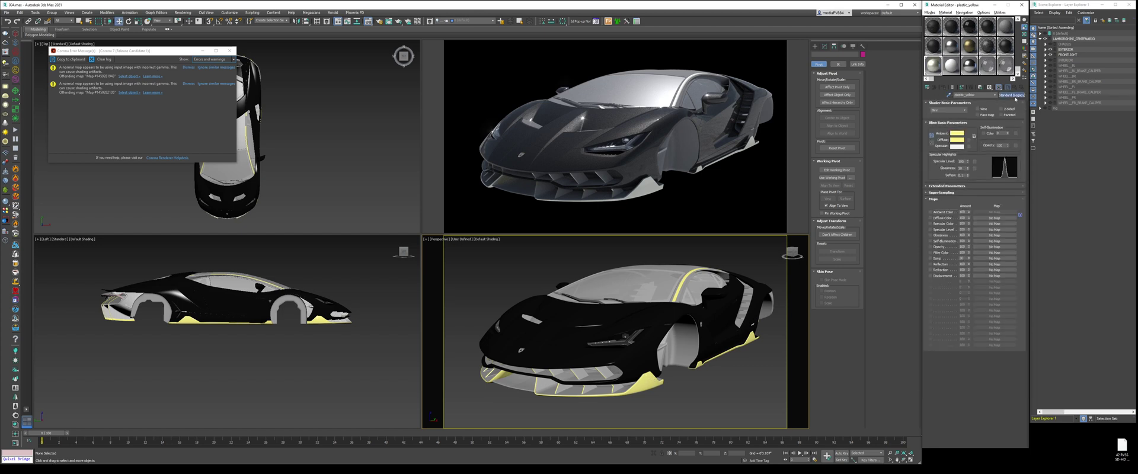
{"action": "left_click", "coordinate": [1012, 95]}
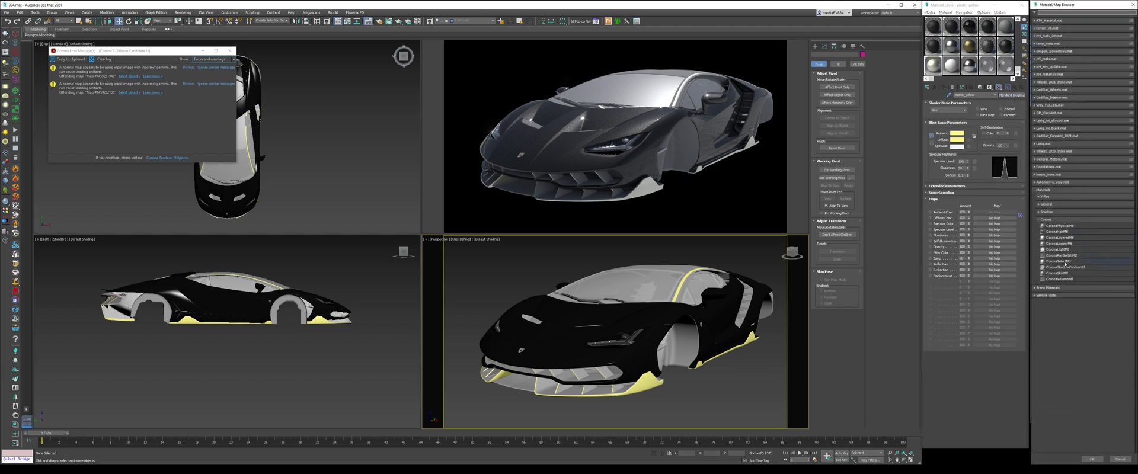
{"action": "double_click", "coordinate": [1043, 244]}
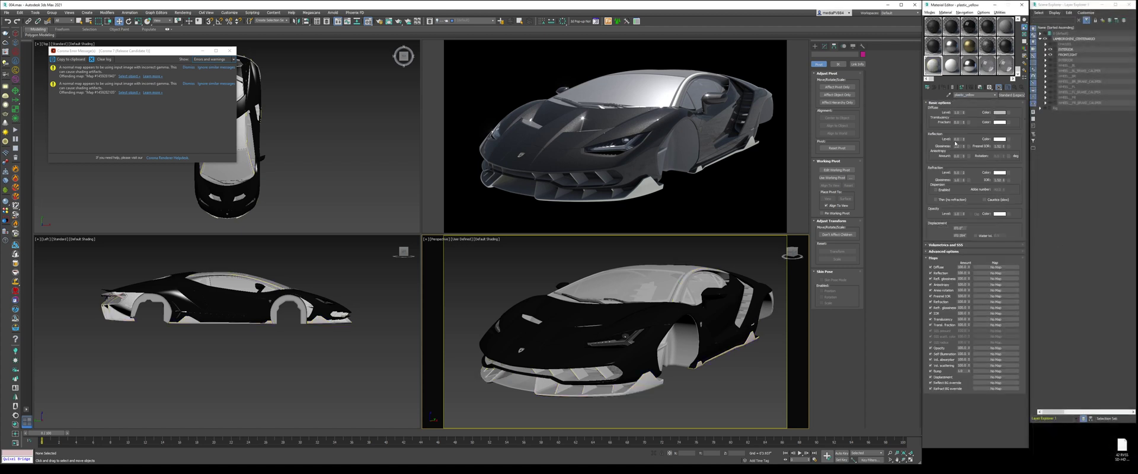
Change the plastic_yellow material's diffuse colour to a saturated yellow
{"action": "left_click", "coordinate": [1000, 113]}
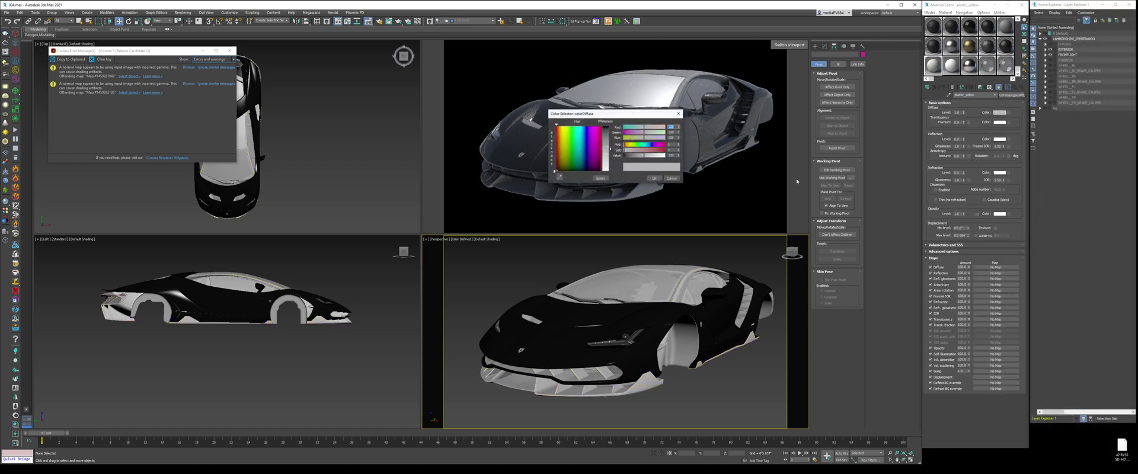
{"action": "left_click", "coordinate": [785, 178]}
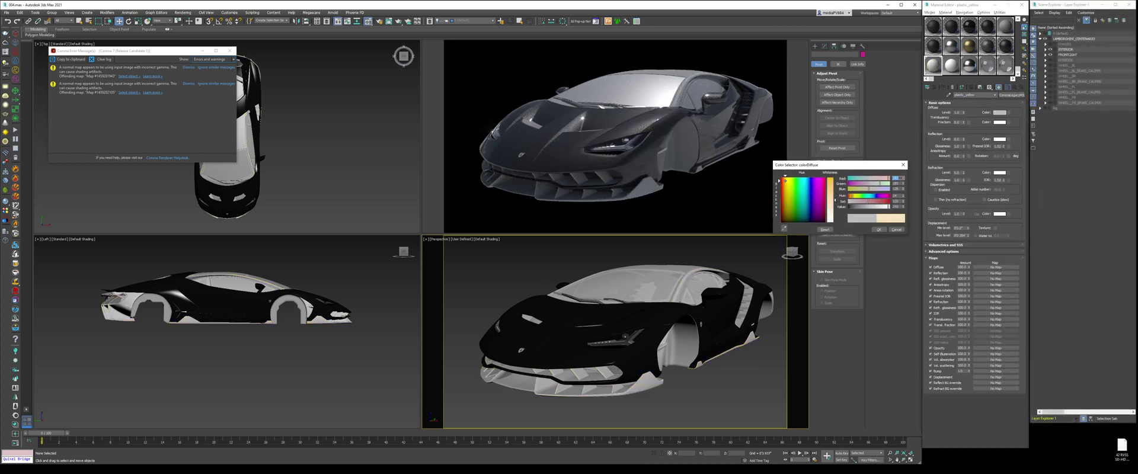
{"action": "left_click", "coordinate": [831, 178]}
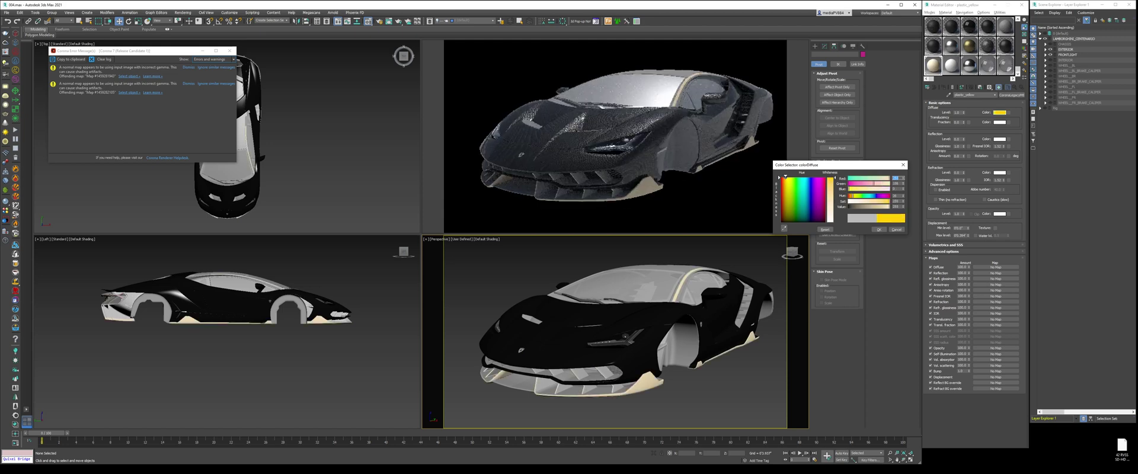
{"action": "left_click", "coordinate": [880, 229]}
Set the plastic_yellow material's reflection level to 1 and darken its reflection colour to a light grey
{"action": "type", "text": "1"}
{"action": "key", "text": "Return"}
{"action": "left_click", "coordinate": [1000, 138]}
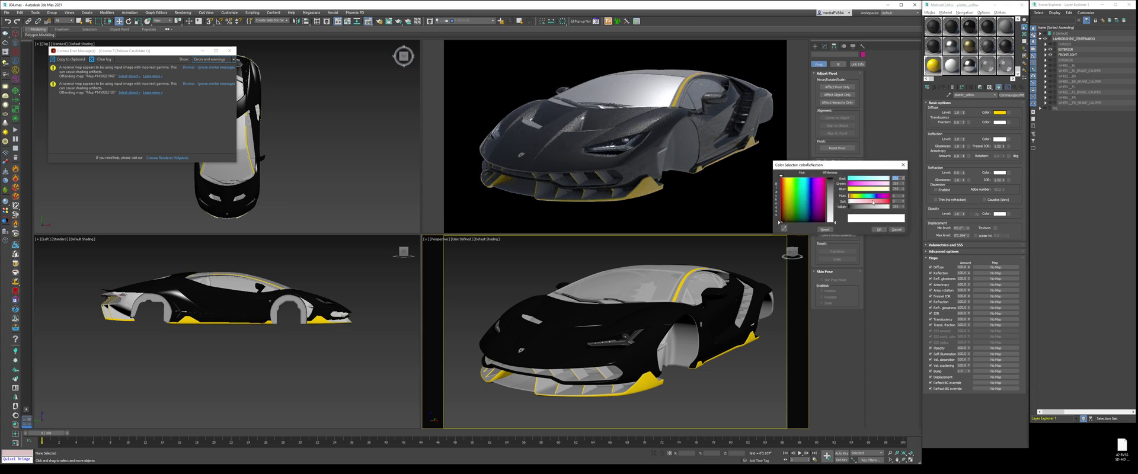
{"action": "left_click_drag", "start_coordinate": [889, 207], "coordinate": [873, 208]}
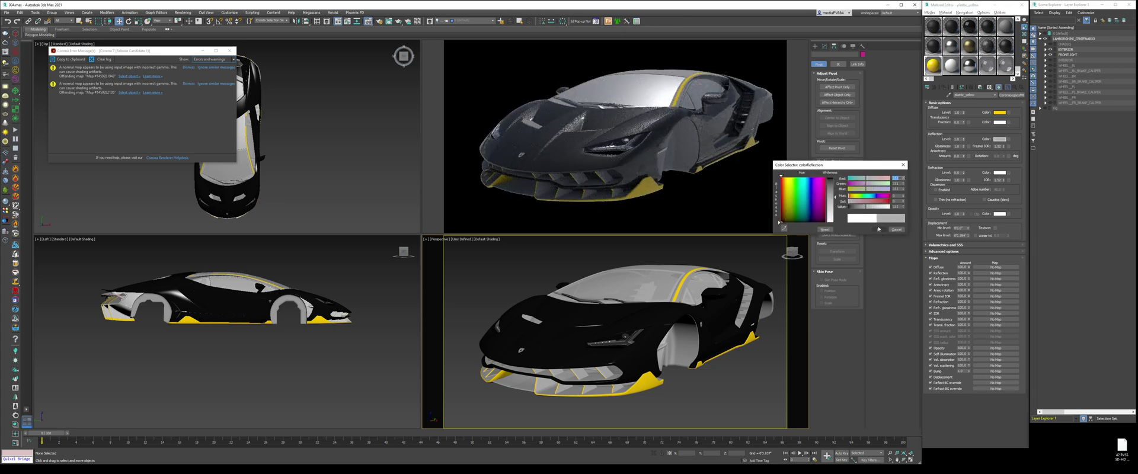
{"action": "left_click", "coordinate": [880, 229]}
Assign the black gloss plastic material to the light base of the Lamborghini badge on the hood
{"action": "mouse_move", "coordinate": [607, 346]}
{"action": "middle_mouse_down", "text": "alt"}
{"action": "mouse_move", "coordinate": [599, 373]}
{"action": "mouse_move", "coordinate": [611, 350]}
{"action": "middle_mouse_up", "text": "alt"}
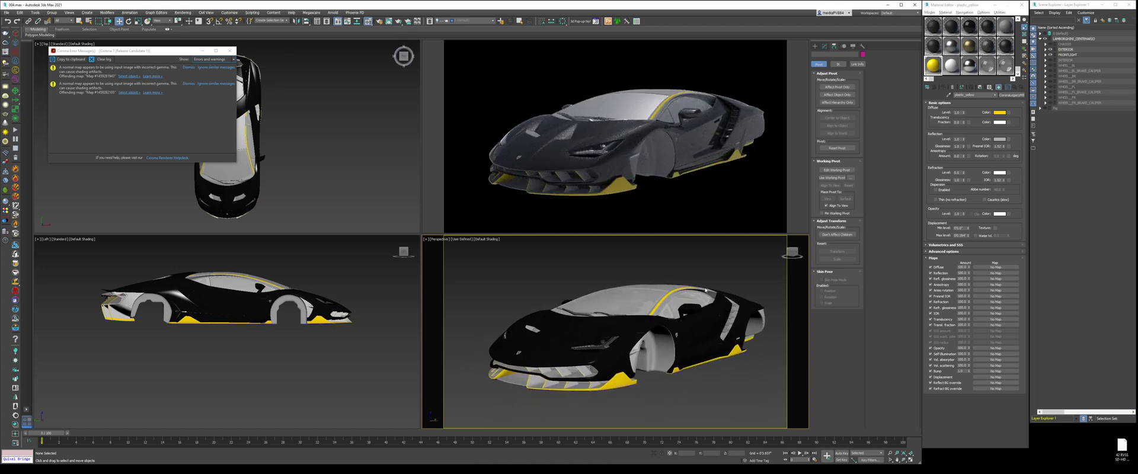
{"action": "middle_click_drag", "start_coordinate": [695, 294], "coordinate": [654, 306], "text": "alt"}
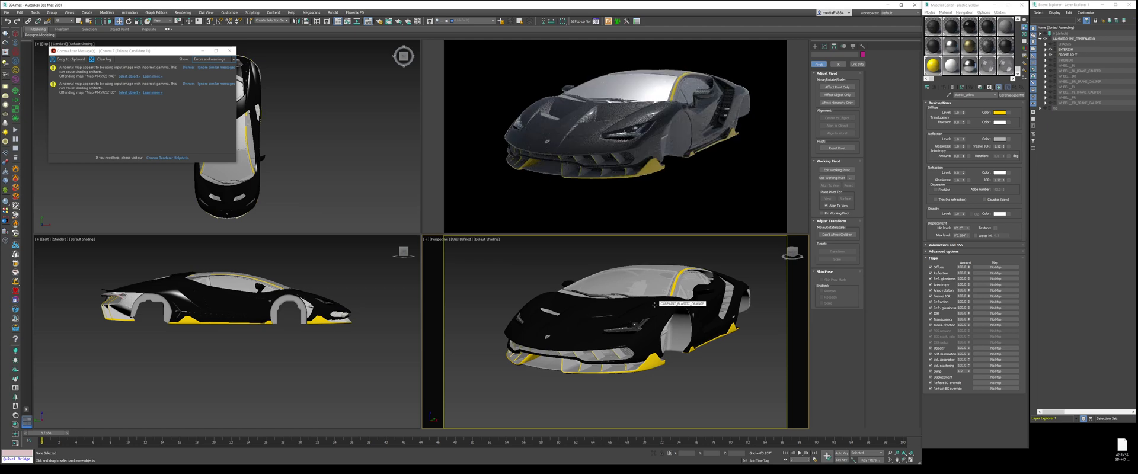
{"action": "scroll", "coordinate": [557, 332], "scroll_direction": "up", "scroll_amount": 10}
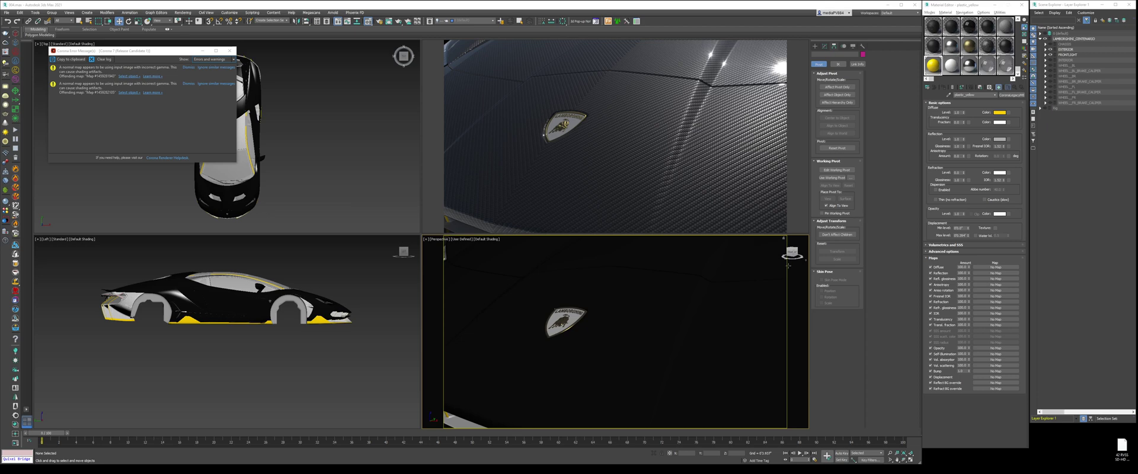
{"action": "mouse_move", "coordinate": [640, 346]}
{"action": "middle_mouse_down", "text": "alt"}
{"action": "mouse_move", "coordinate": [639, 366]}
{"action": "mouse_move", "coordinate": [636, 356]}
{"action": "middle_mouse_up", "text": "alt"}
{"action": "left_click", "coordinate": [948, 95]}
{"action": "scroll", "coordinate": [636, 356], "scroll_direction": "up", "scroll_amount": 5}
{"action": "key", "text": "w"}
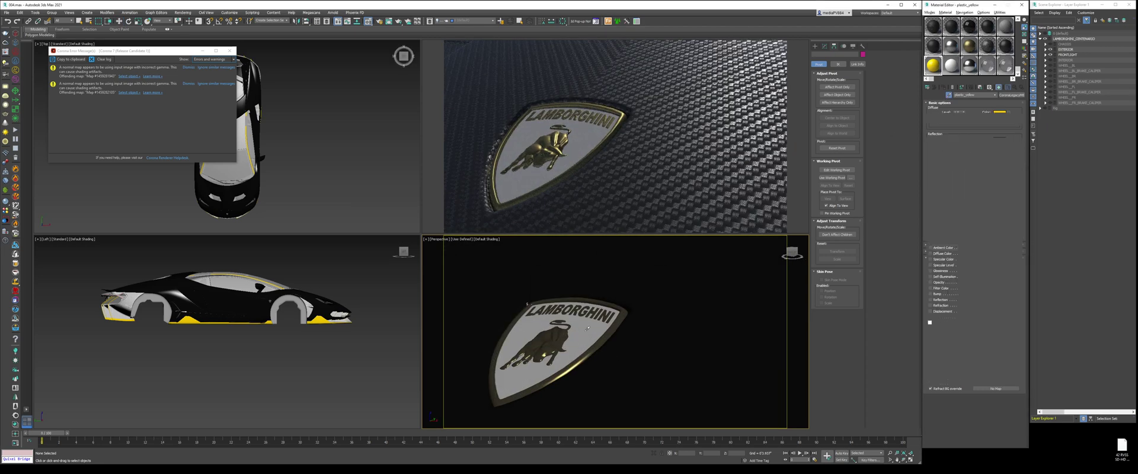
{"action": "left_click", "coordinate": [950, 65]}
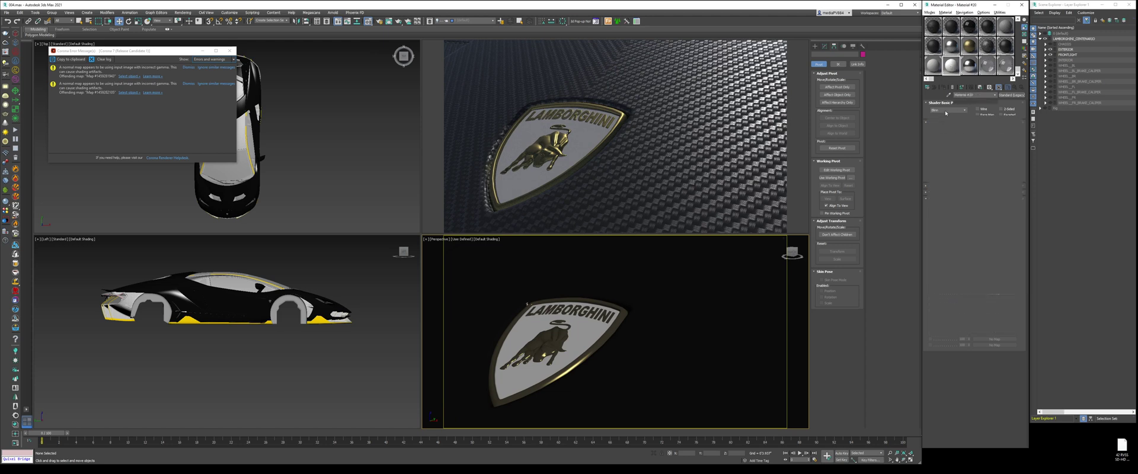
{"action": "left_click", "coordinate": [970, 26]}
{"action": "left_click", "coordinate": [589, 343]}
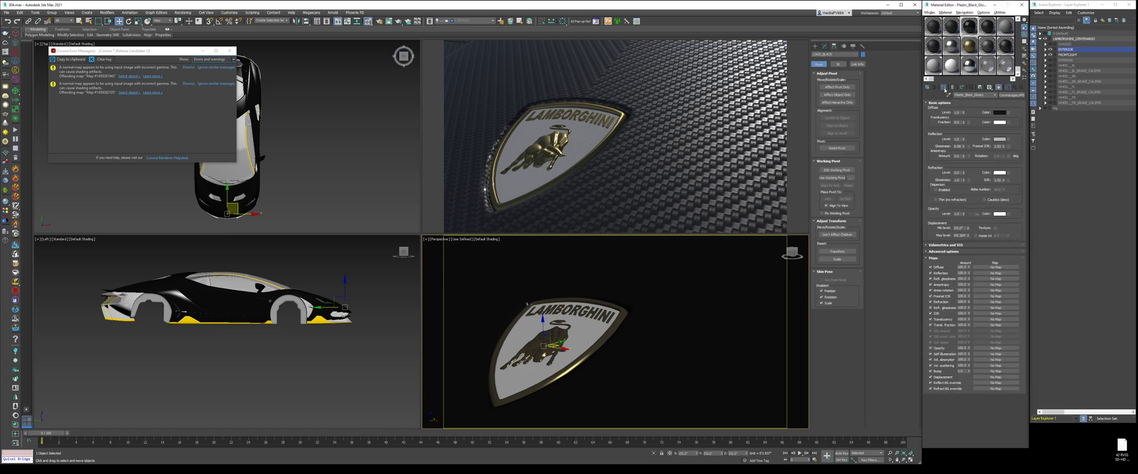
{"action": "scroll", "coordinate": [633, 331], "scroll_direction": "down", "scroll_amount": 10}
{"action": "scroll", "coordinate": [633, 330], "scroll_direction": "down", "scroll_amount": 4}
{"action": "left_click", "coordinate": [722, 329]}
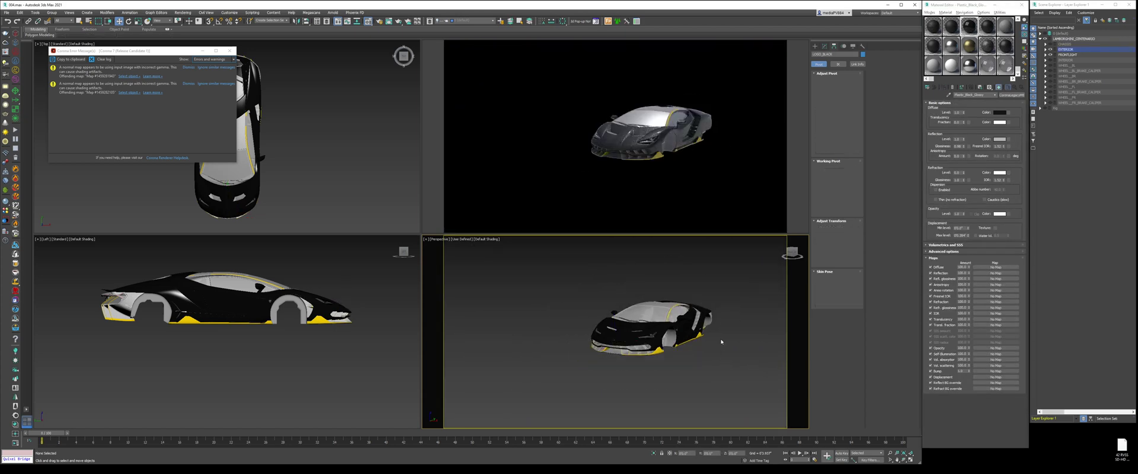
Assign the same black gloss plastic material to the light base of the Lamborghini badge beside the front wheel arch
{"action": "middle_click_drag", "start_coordinate": [721, 329], "coordinate": [629, 319], "text": "alt"}
{"action": "scroll", "coordinate": [596, 324], "scroll_direction": "up", "scroll_amount": 8}
{"action": "scroll", "coordinate": [747, 332], "scroll_direction": "up", "scroll_amount": 5}
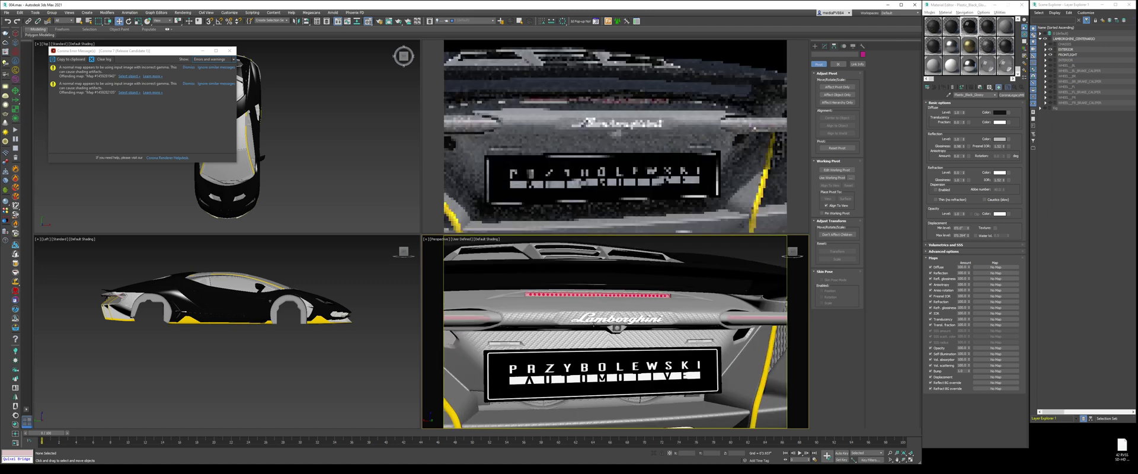
{"action": "scroll", "coordinate": [747, 332], "scroll_direction": "down", "scroll_amount": 5}
{"action": "scroll", "coordinate": [594, 337], "scroll_direction": "down", "scroll_amount": 1}
{"action": "middle_click_drag", "start_coordinate": [594, 337], "coordinate": [673, 358], "text": "alt"}
{"action": "scroll", "coordinate": [673, 358], "scroll_direction": "up", "scroll_amount": 7}
{"action": "scroll", "coordinate": [673, 359], "scroll_direction": "up", "scroll_amount": 5}
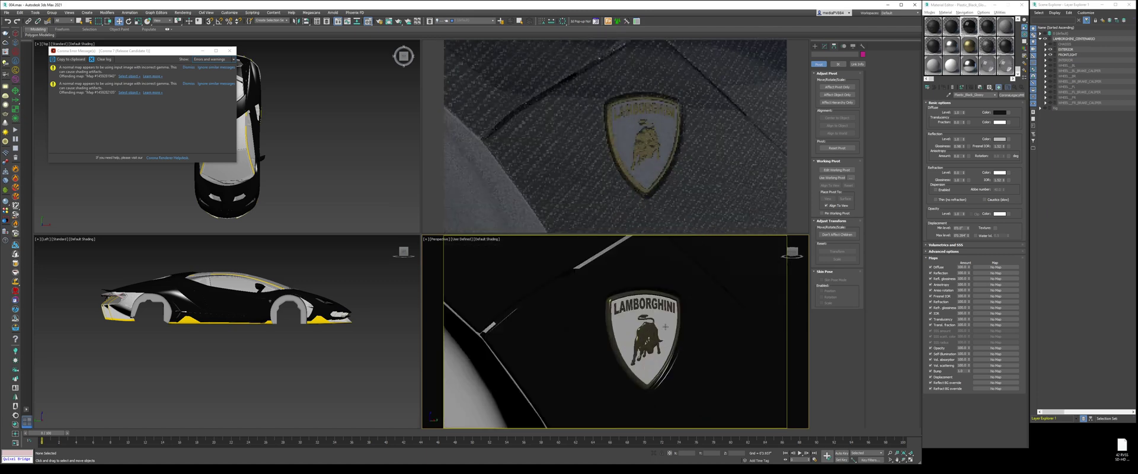
{"action": "left_click", "coordinate": [673, 358]}
{"action": "scroll", "coordinate": [553, 330], "scroll_direction": "down", "scroll_amount": 10}
{"action": "scroll", "coordinate": [553, 331], "scroll_direction": "up", "scroll_amount": 10}
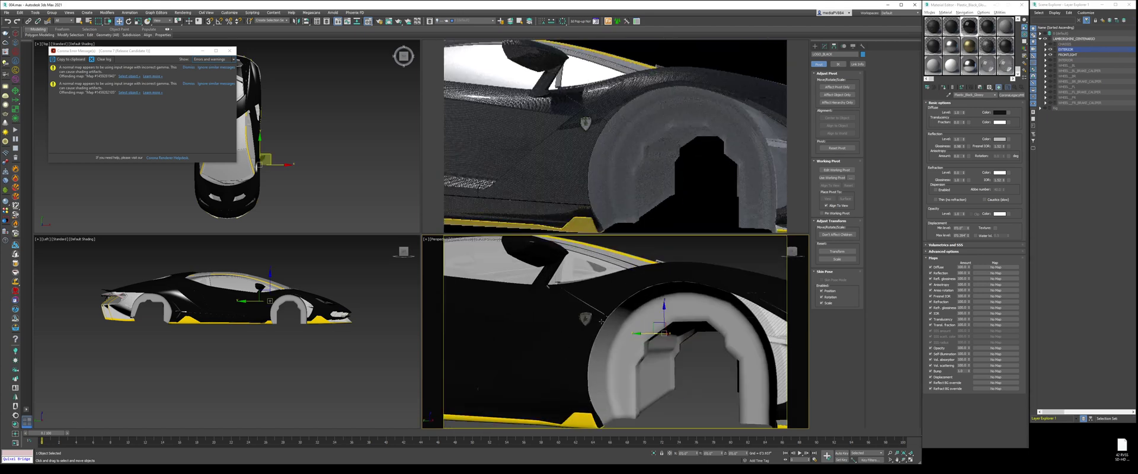
{"action": "left_click", "coordinate": [945, 91]}
{"action": "scroll", "coordinate": [605, 337], "scroll_direction": "down", "scroll_amount": 10}
{"action": "left_click", "coordinate": [658, 290]}
{"action": "key", "text": "z"}
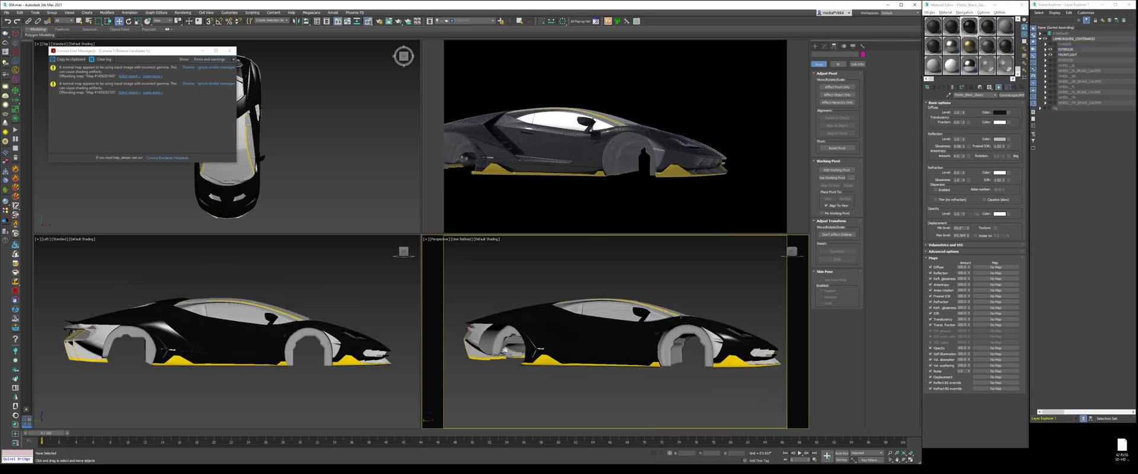
{"action": "middle_click_drag", "start_coordinate": [678, 317], "coordinate": [633, 304], "text": "alt"}
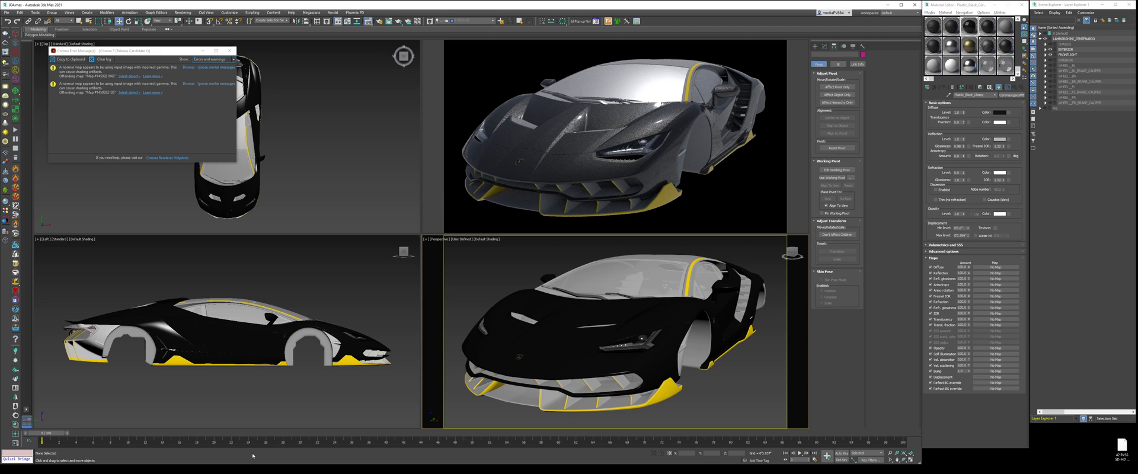